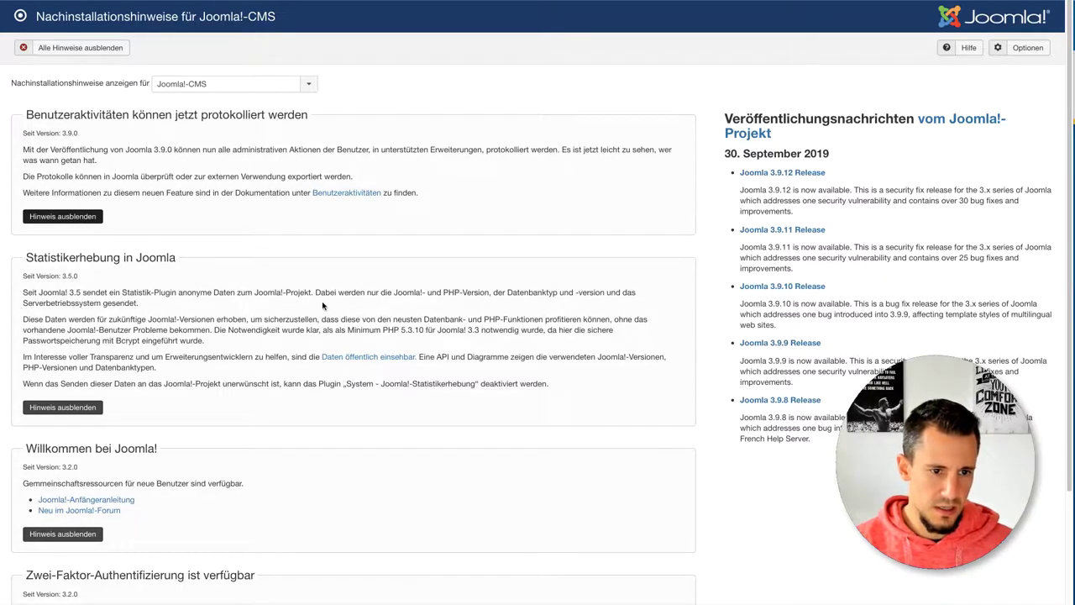
Step: Hide the logging, statistics and welcome notices, dismiss all remaining notices, and return to the Kontrollzentrum
left_click(79, 216)
left_click(65, 261)
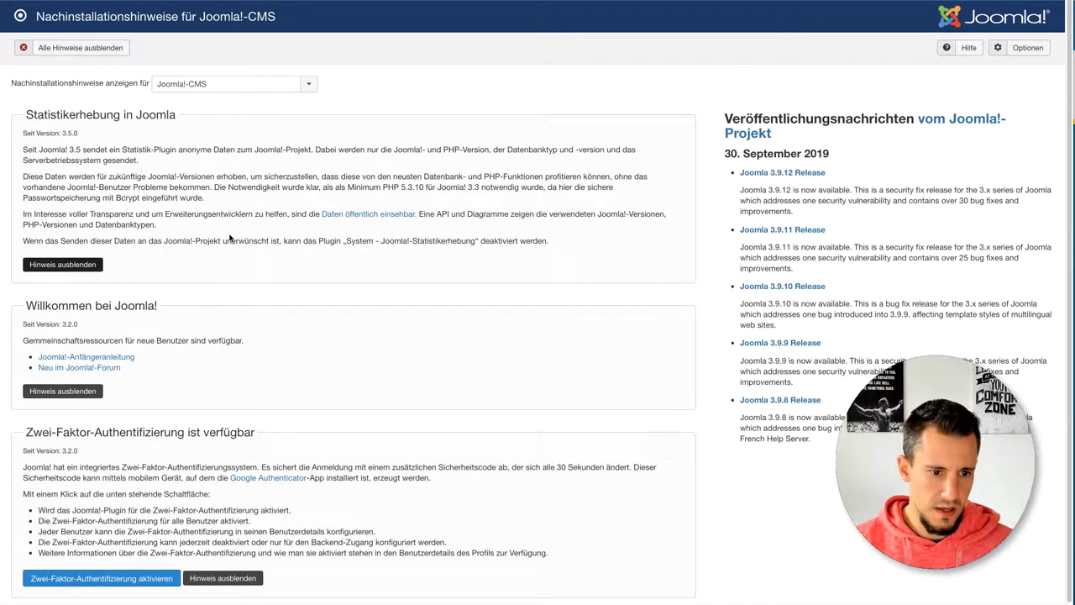
left_click(74, 200)
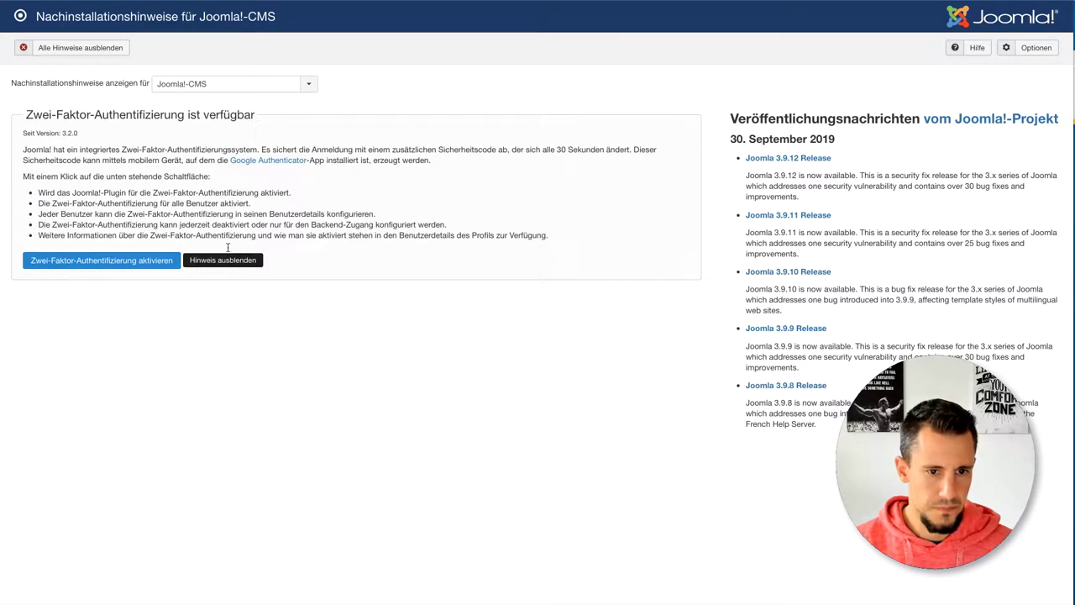
left_click(24, 46)
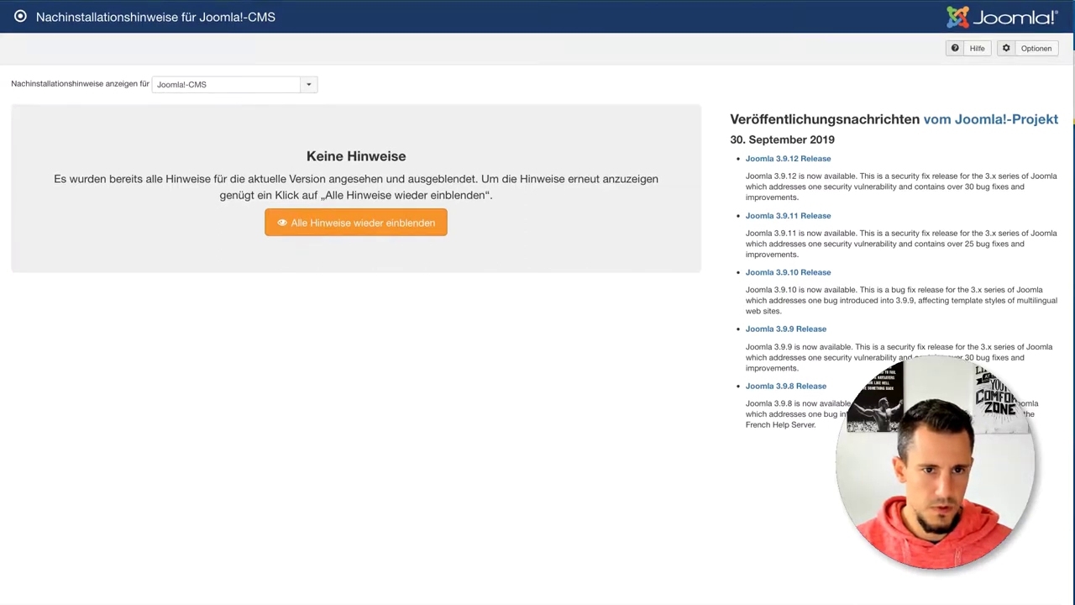
scroll(537, 303, "up", 1)
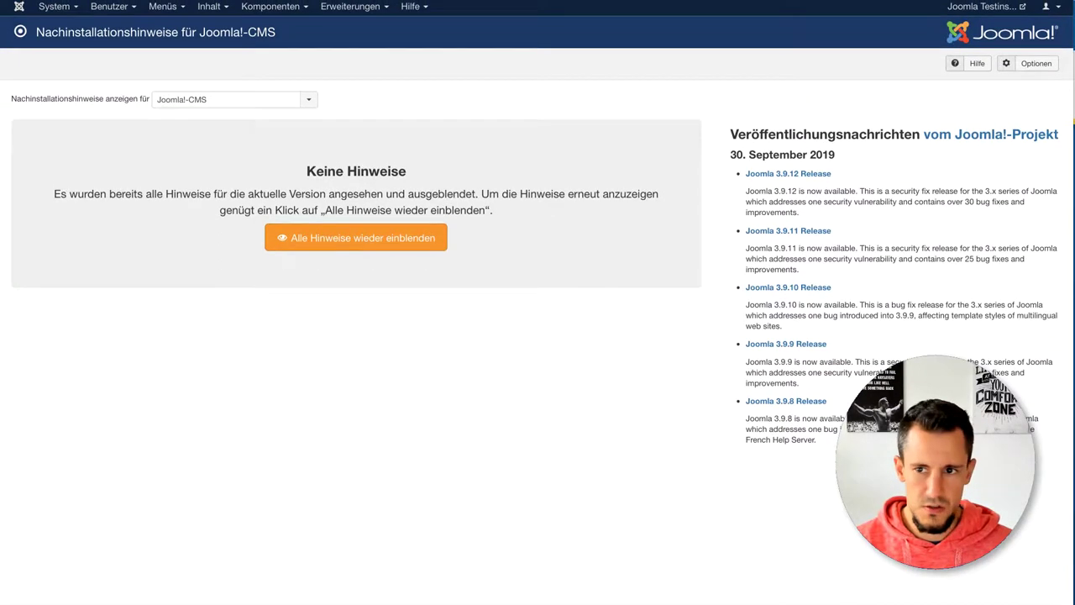
left_click(20, 8)
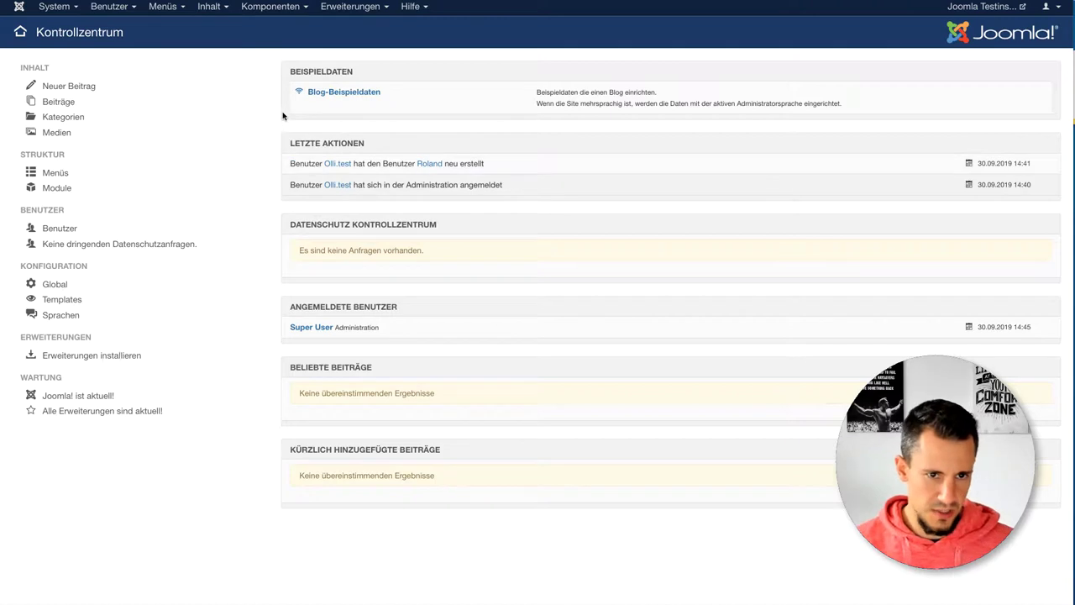
Step: Create a new article titled 'Startseite' with body text 'das' and save it with Speichern & Neu
left_click(211, 10)
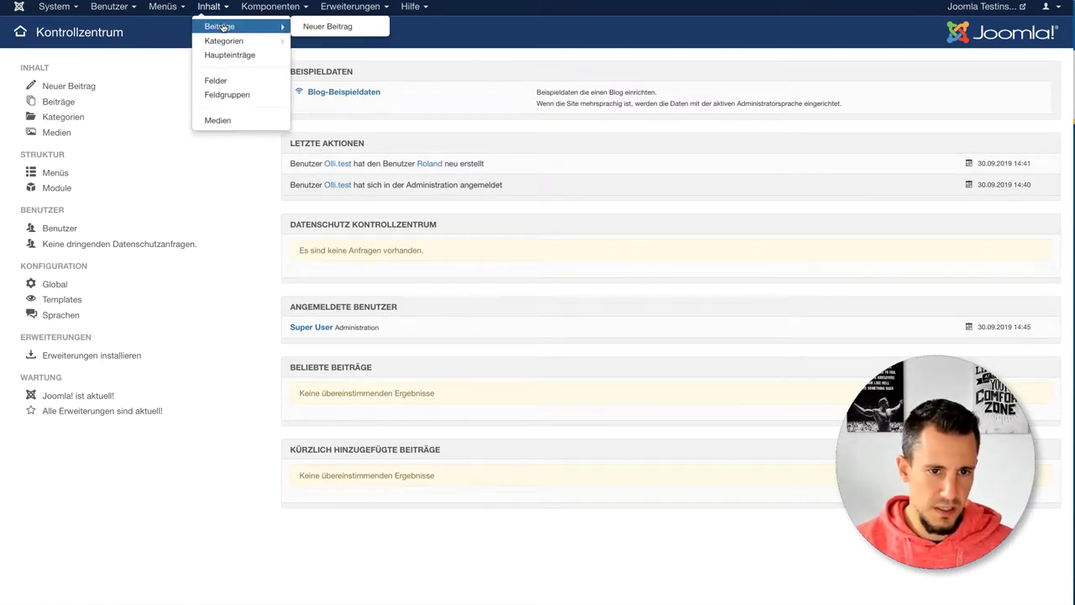
left_click(220, 26)
left_click(60, 65)
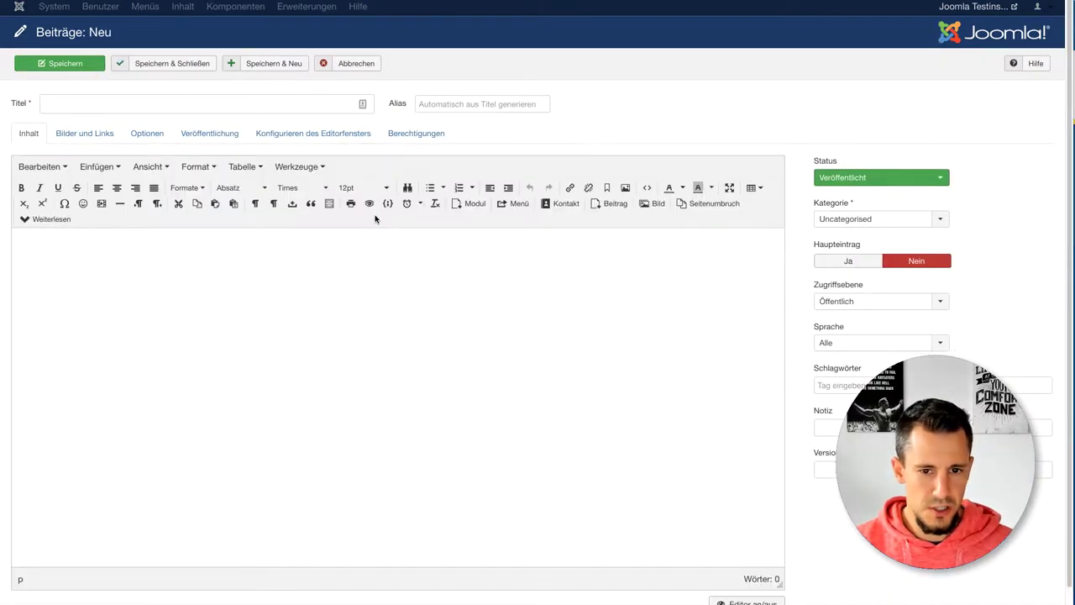
left_click(182, 107)
type("St")
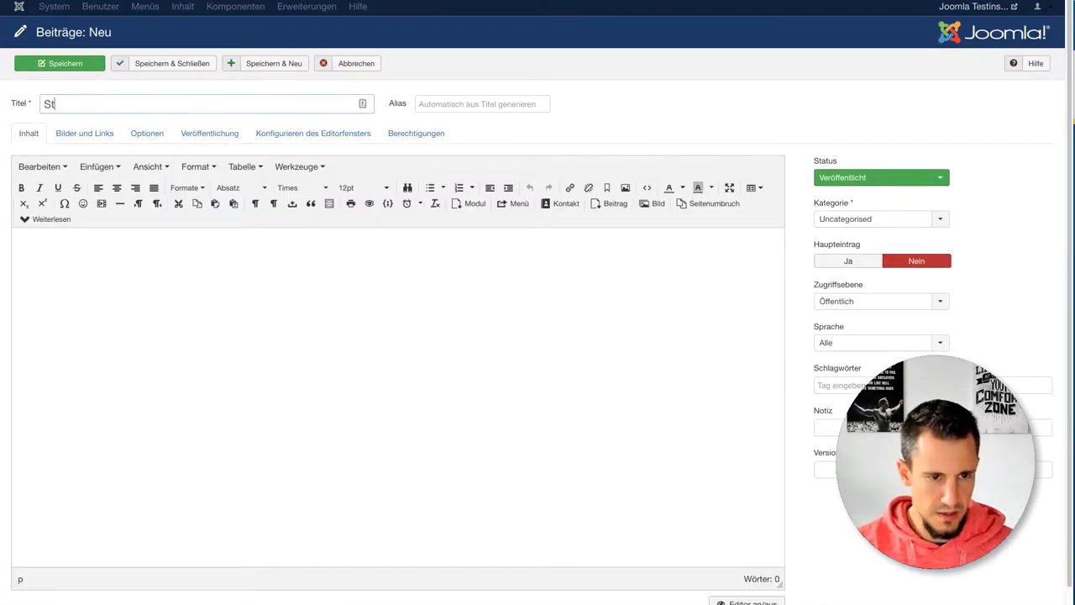
type("artseite")
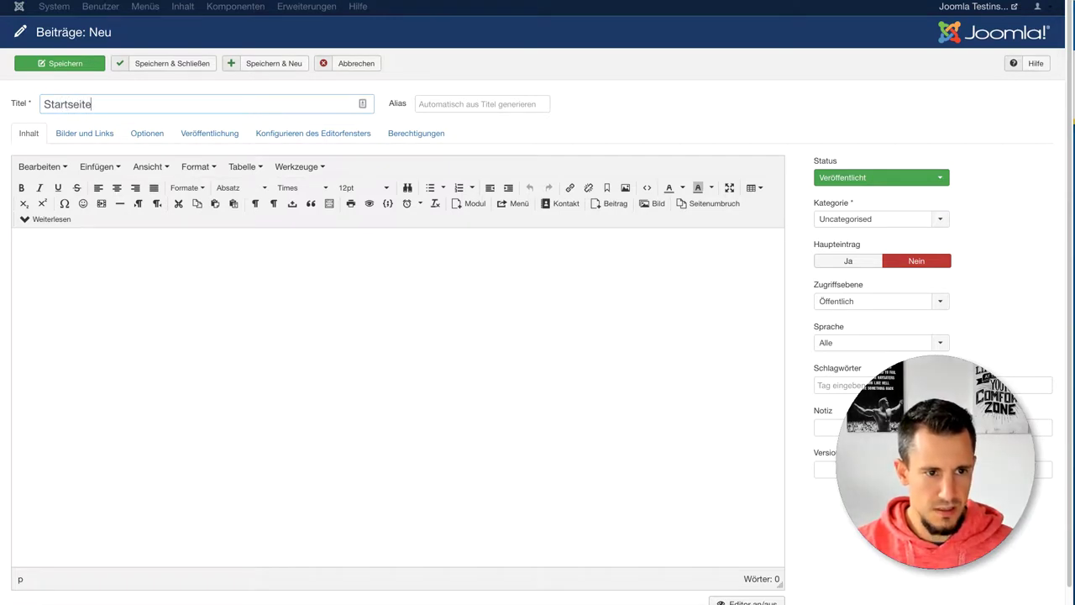
left_click(97, 342)
type("das ist die Startseite")
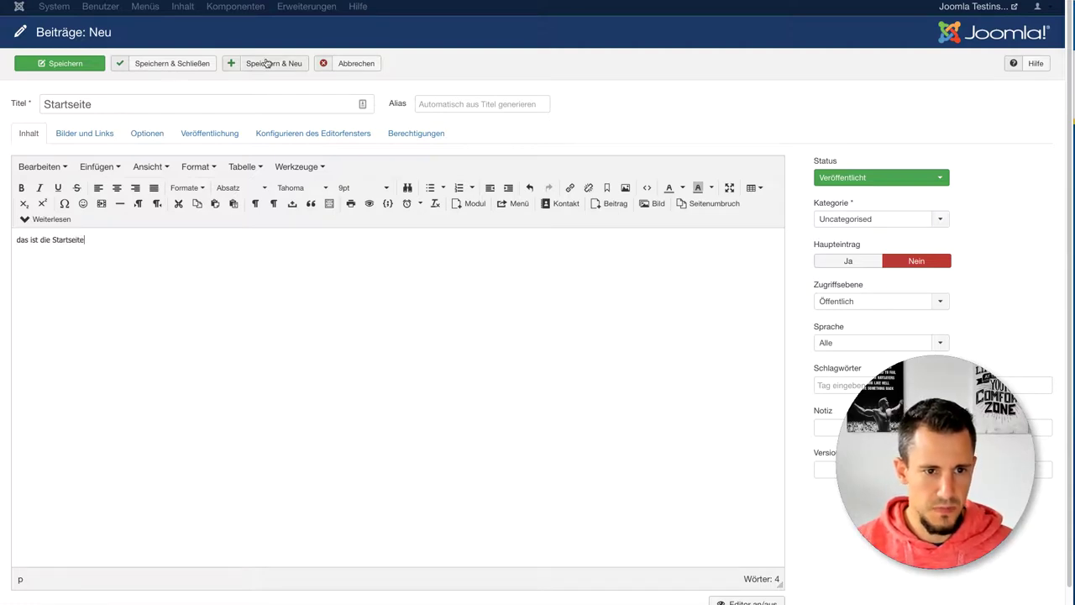
left_click(270, 63)
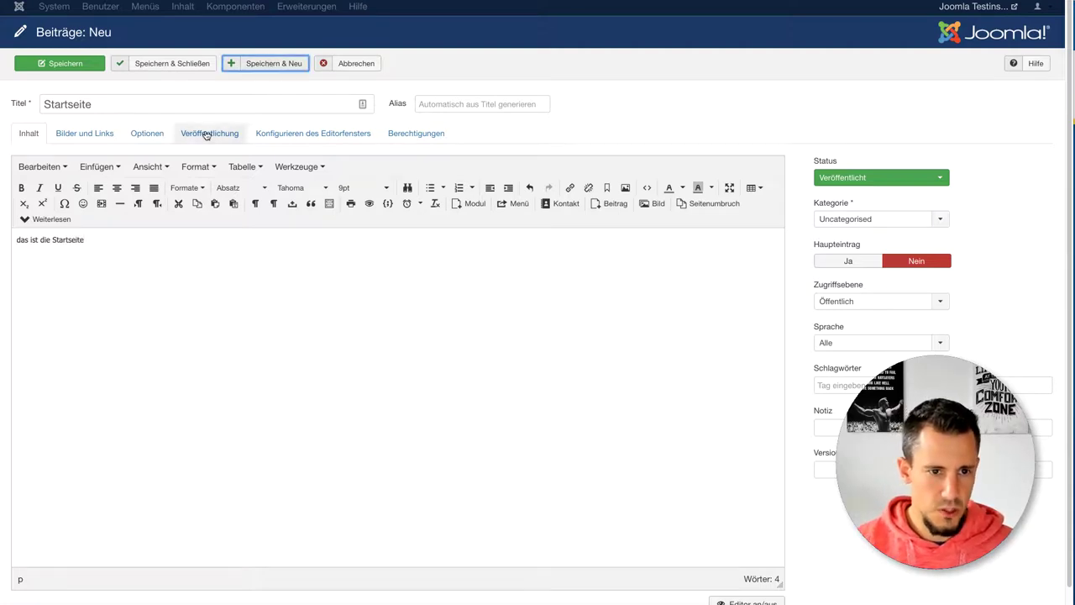
Step: Create the 'Produkte' article with body text 'Das ist die' and save it with Speichern & Neu
left_click(116, 148)
type("Produkte")
left_click(111, 311)
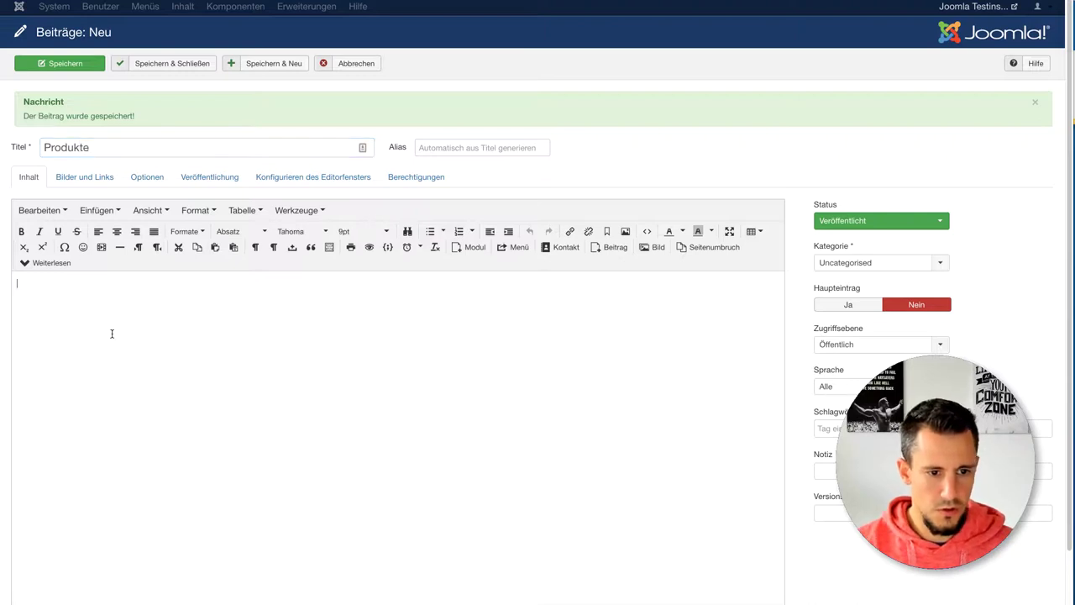
type("Das ist die Produkt-Seite")
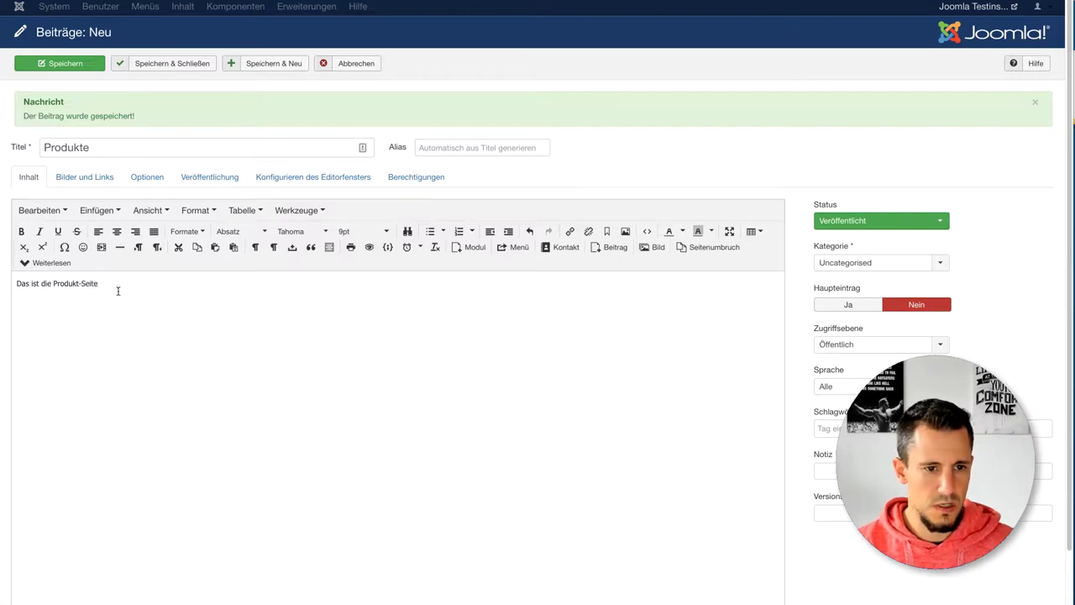
left_click(261, 64)
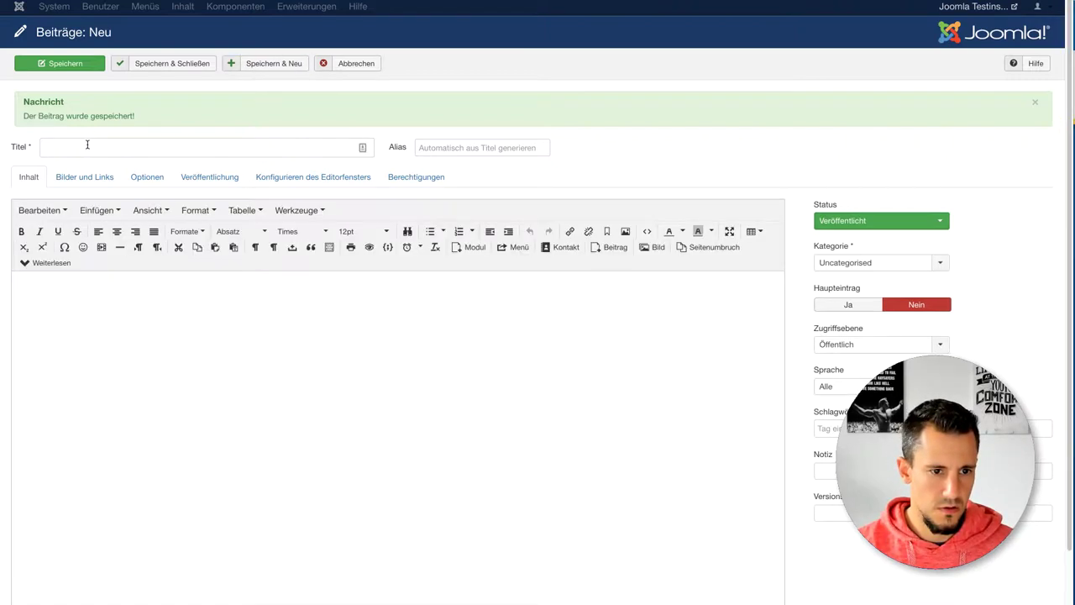
Step: Create the 'Impressum' article with body text 'Das is' and save it with Speichern & Schließen
left_click(88, 144)
type("Impressum")
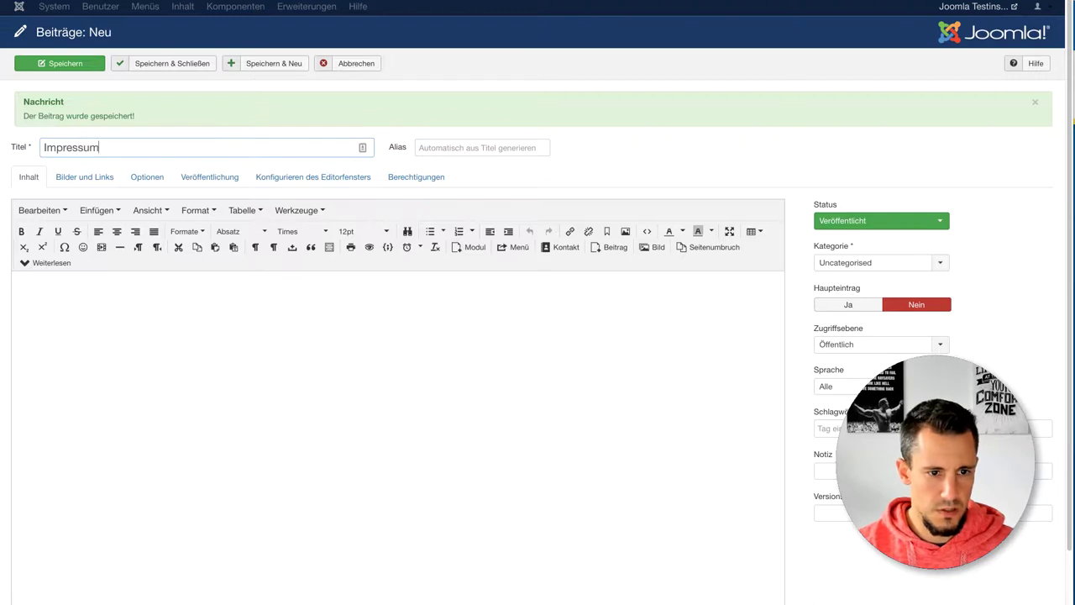
left_click(128, 378)
type("Das ist das Impressum")
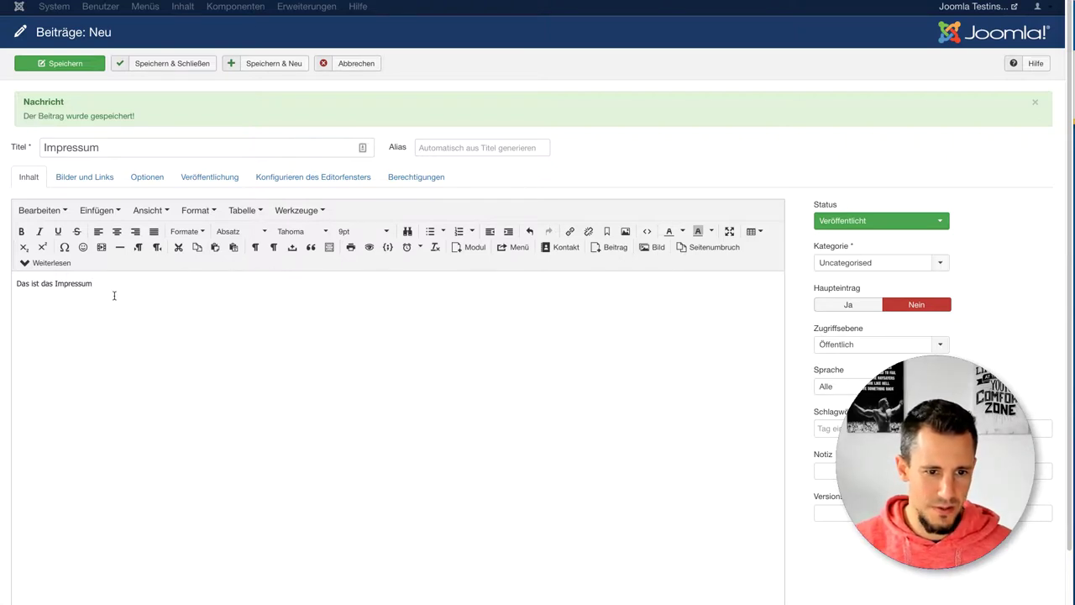
double_click(67, 283)
left_click(21, 232)
left_click(215, 336)
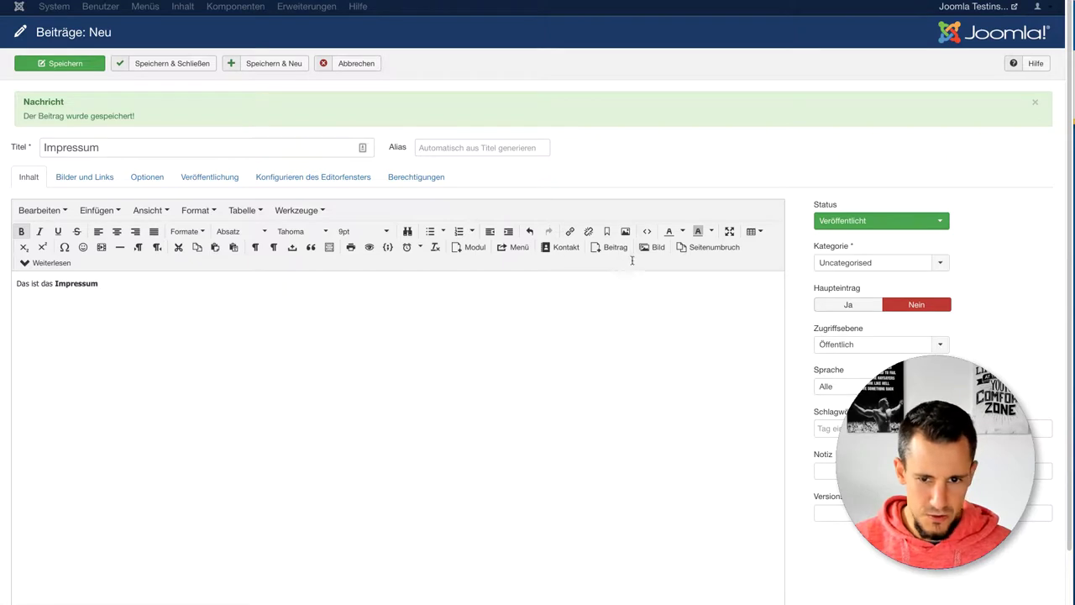
key("ctrl+z")
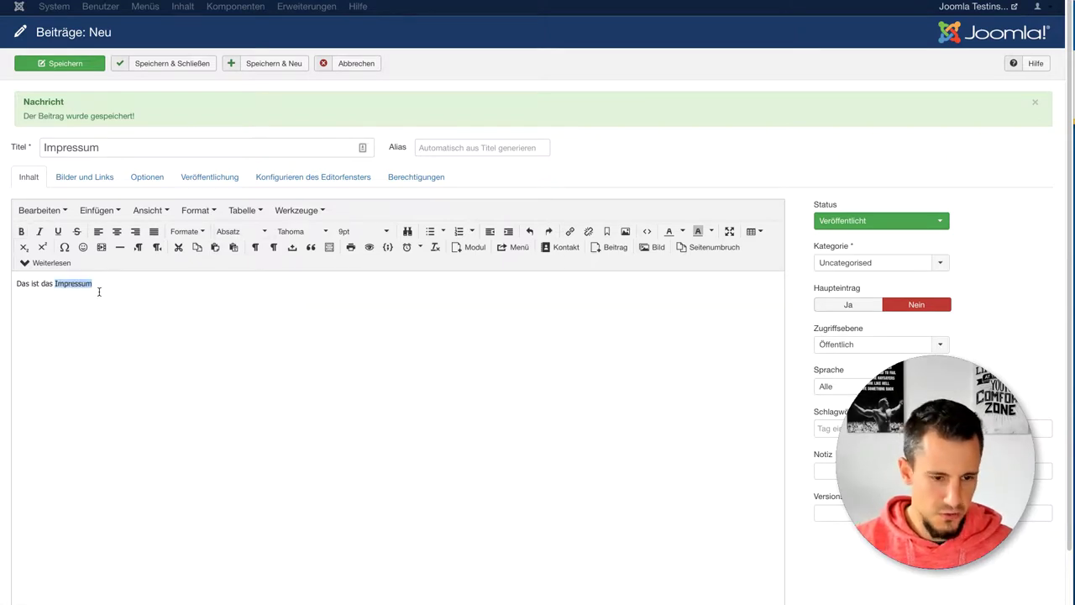
left_click(184, 68)
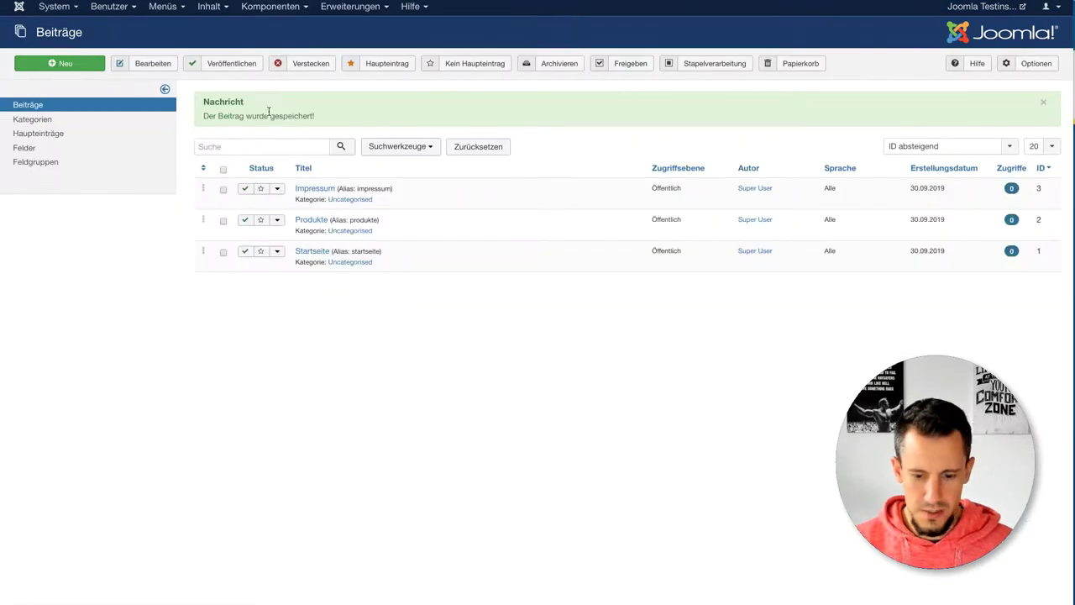
Step: Zoom in the admin page, open the menu manager, and start a new tab for the front end
key("ctrl+plus")
key("ctrl+plus")
key("ctrl+plus")
key("ctrl+plus")
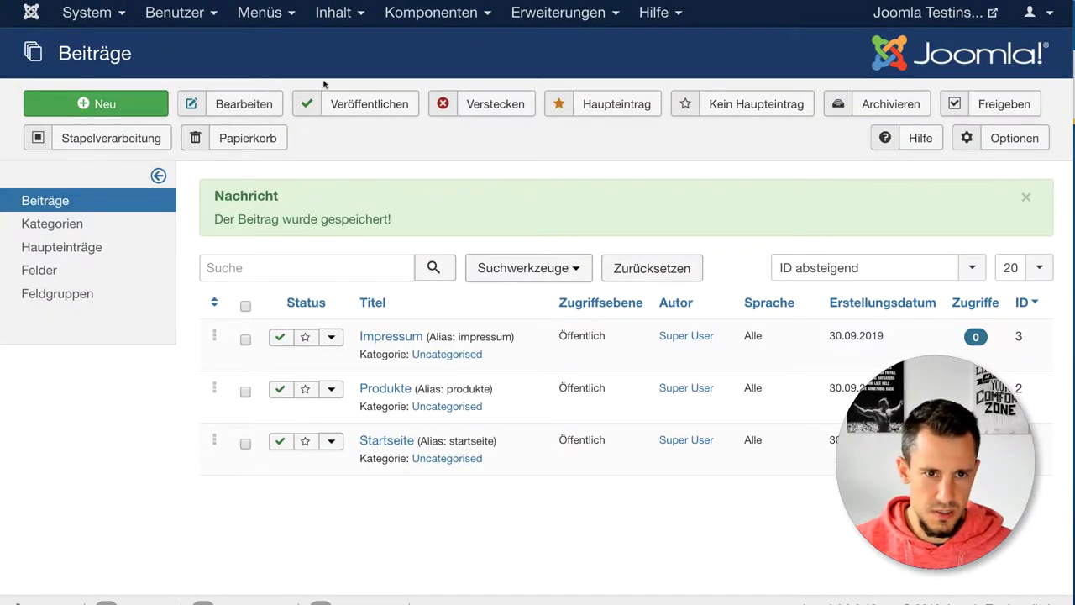
left_click(259, 14)
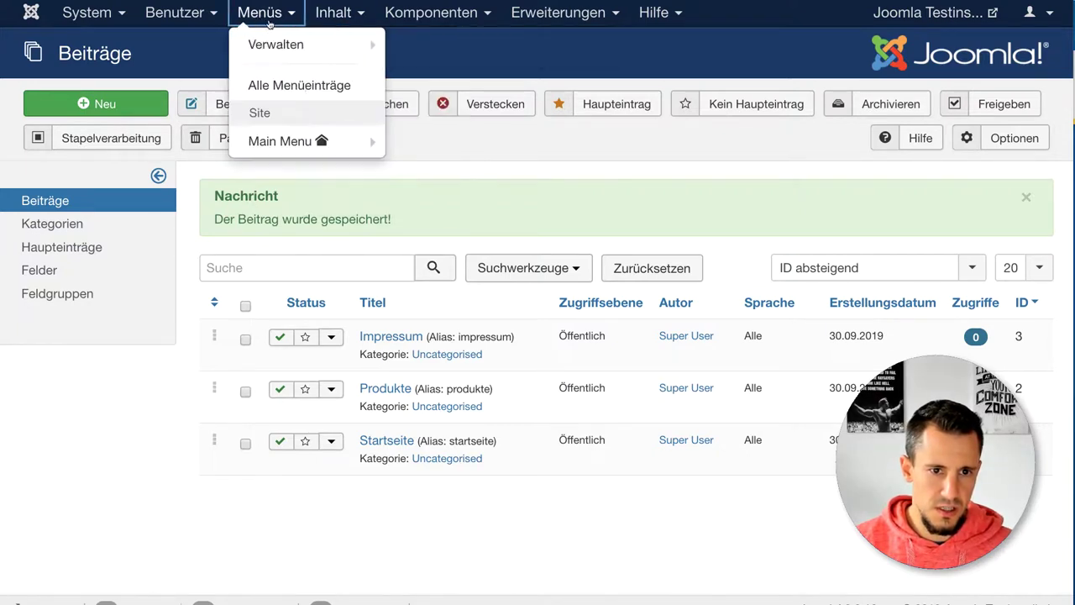
left_click(266, 45)
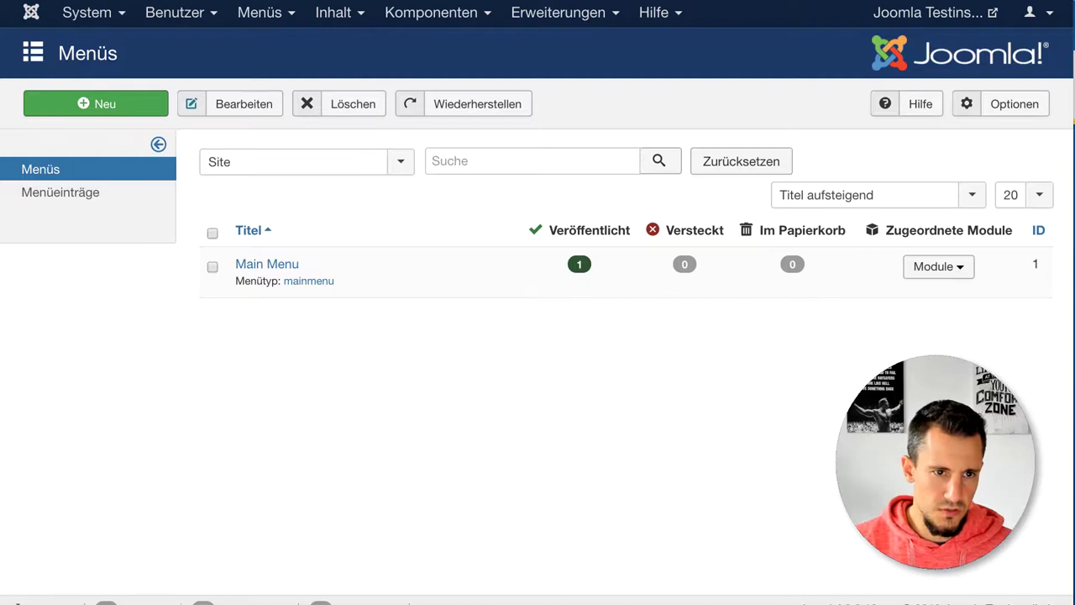
key("super+t")
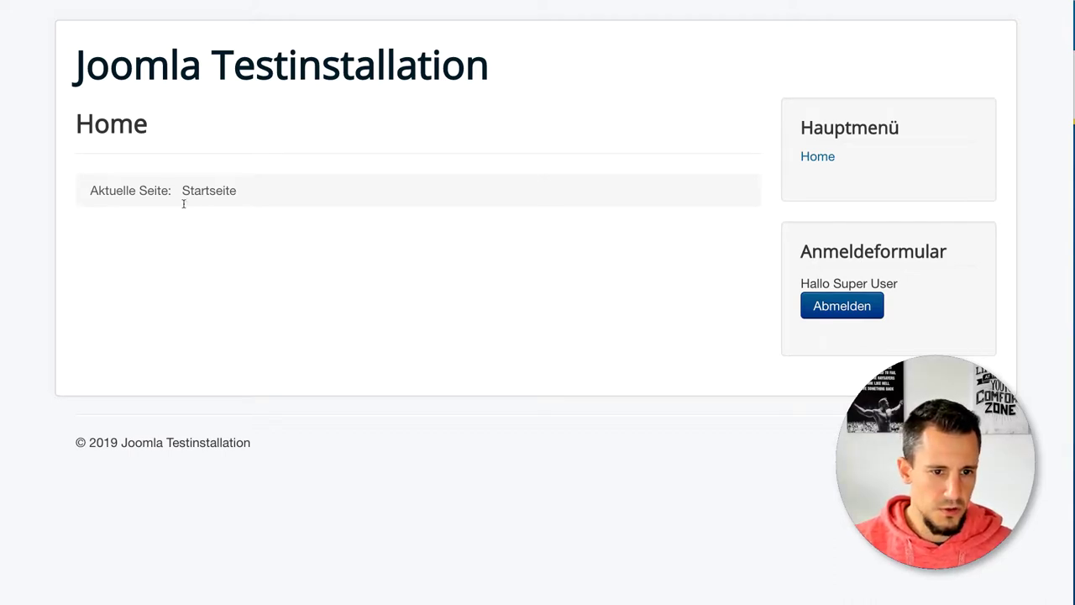
Step: Select and clear the 'Aktuelle Seite: Startseite' breadcrumb text, then return to the Menüs manager tab
left_click_drag(259, 200, 94, 191)
left_click(372, 248)
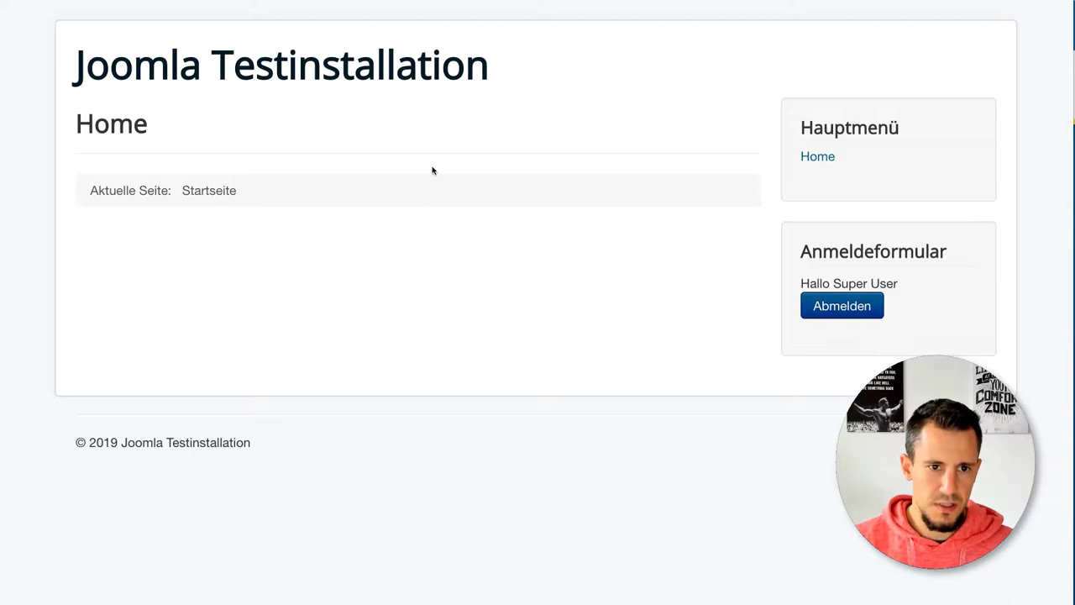
mouse_move(806, 163)
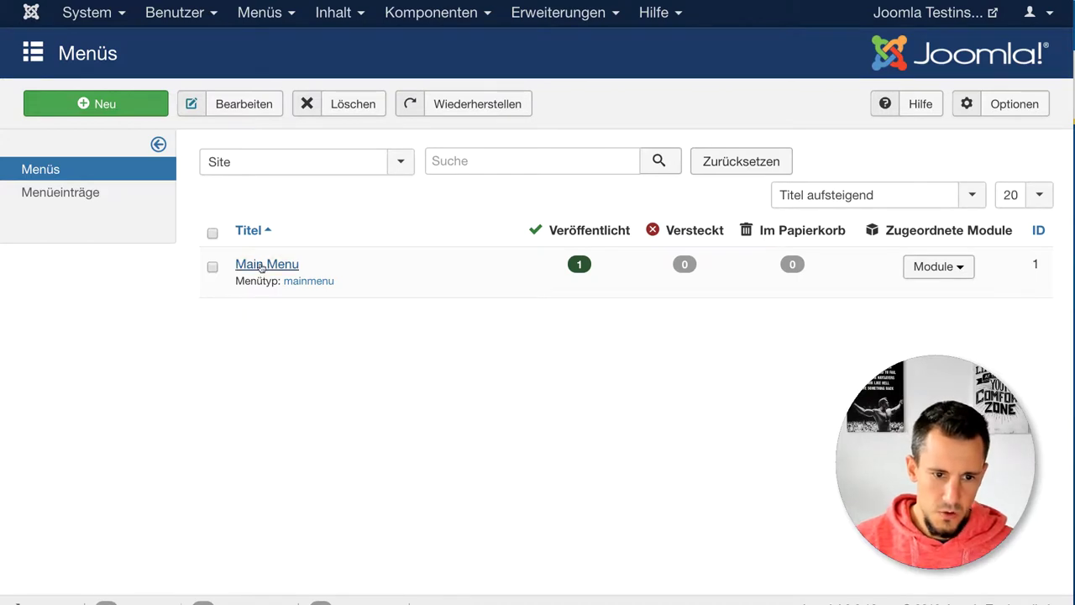
Step: Open the Main Menu's items and rename the Home item to 'Startseite'
left_click(253, 16)
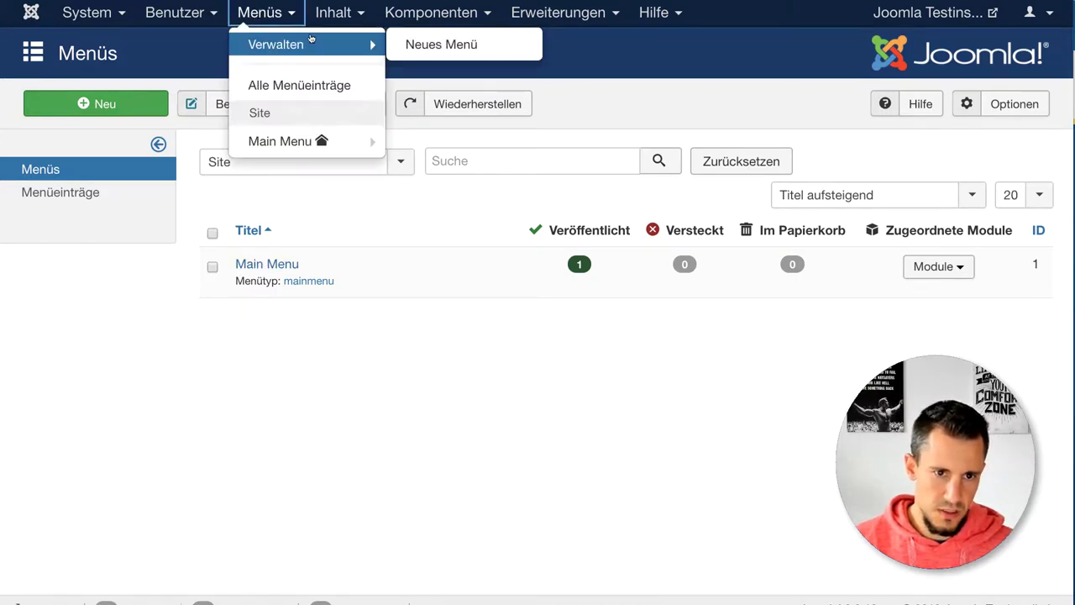
left_click(284, 41)
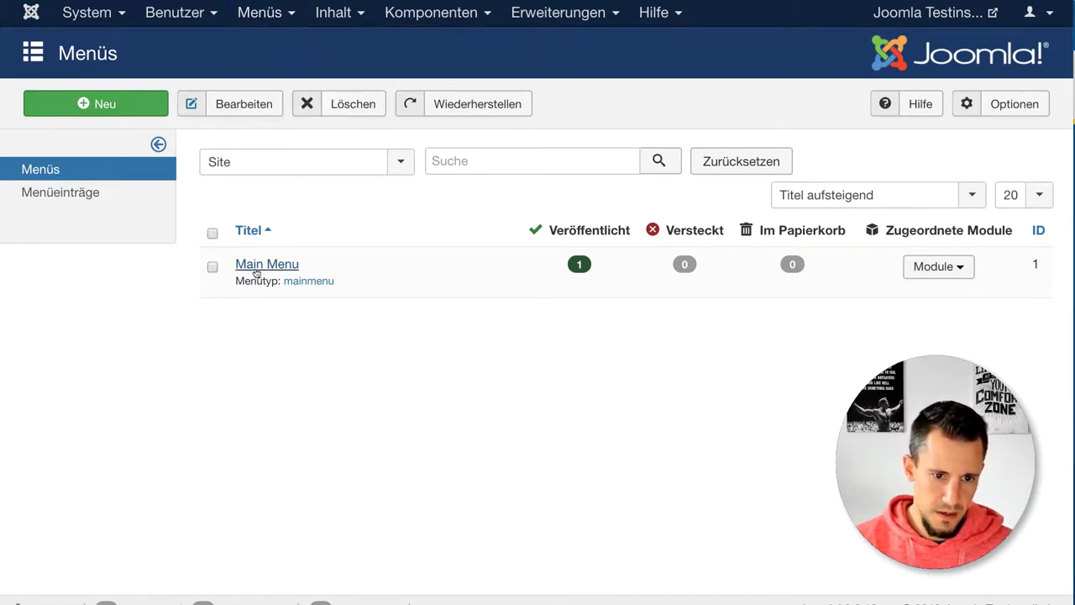
left_click(307, 281)
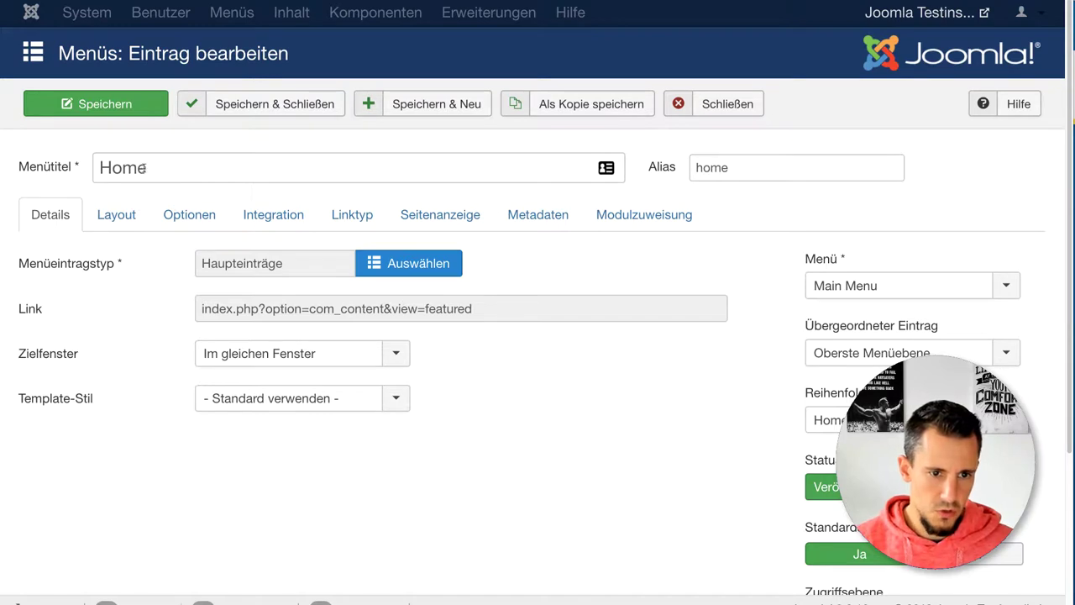
left_click_drag(148, 168, 103, 170)
type("Startseite")
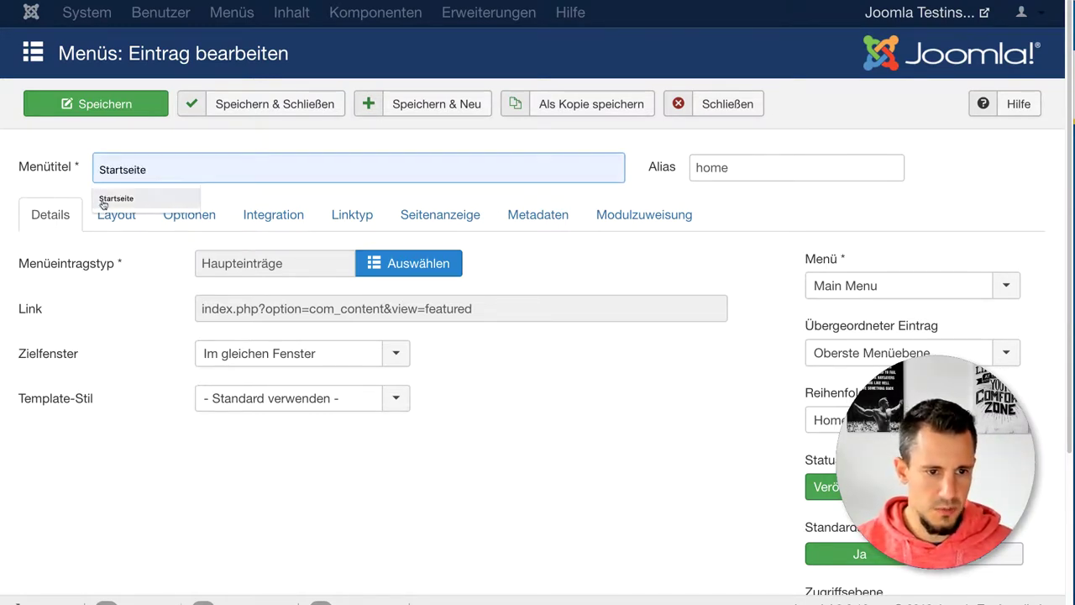
left_click(116, 198)
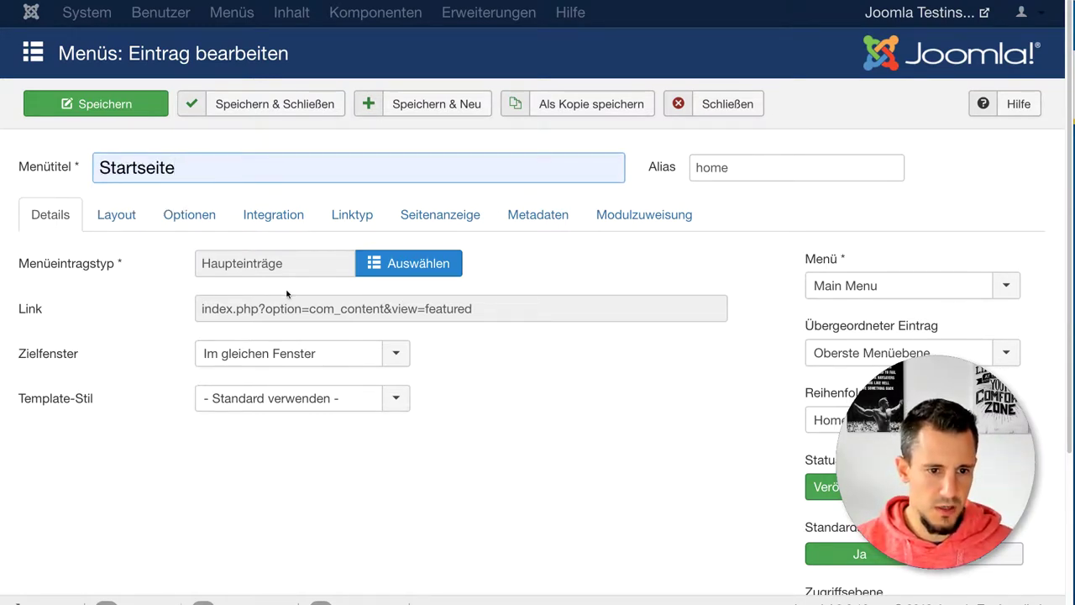
Step: Make the item a single article linked to 'Startseite' and save it with Speichern & Neu
left_click(420, 264)
left_click(145, 113)
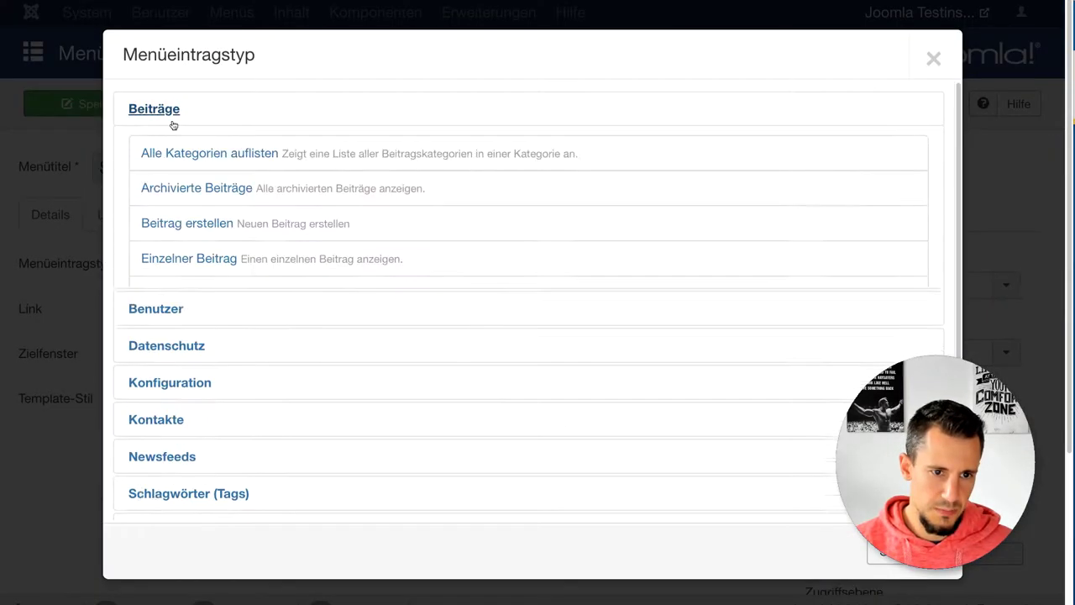
left_click(210, 260)
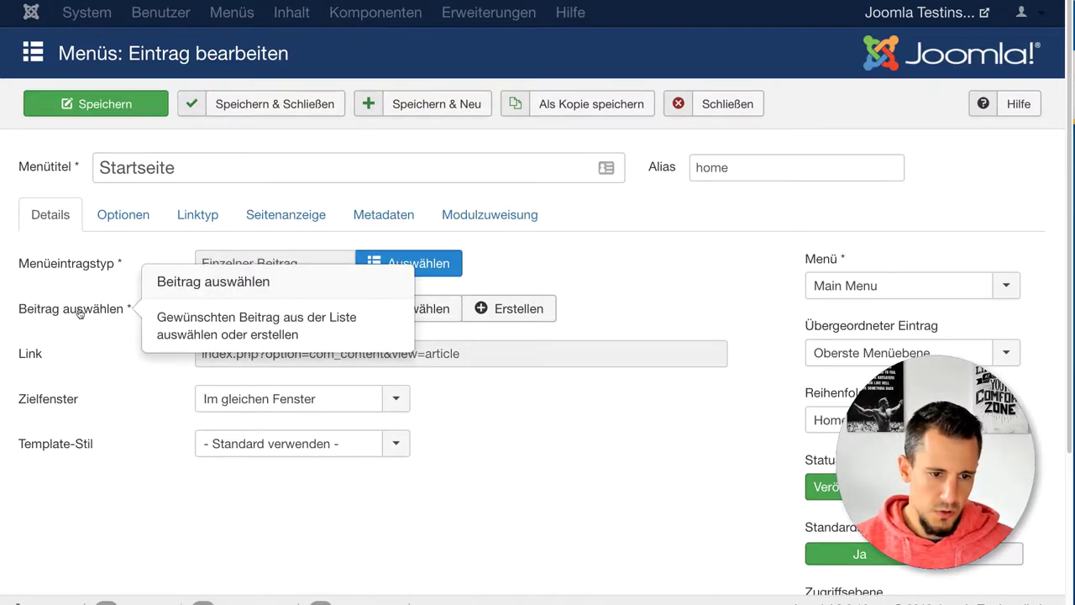
left_click(406, 312)
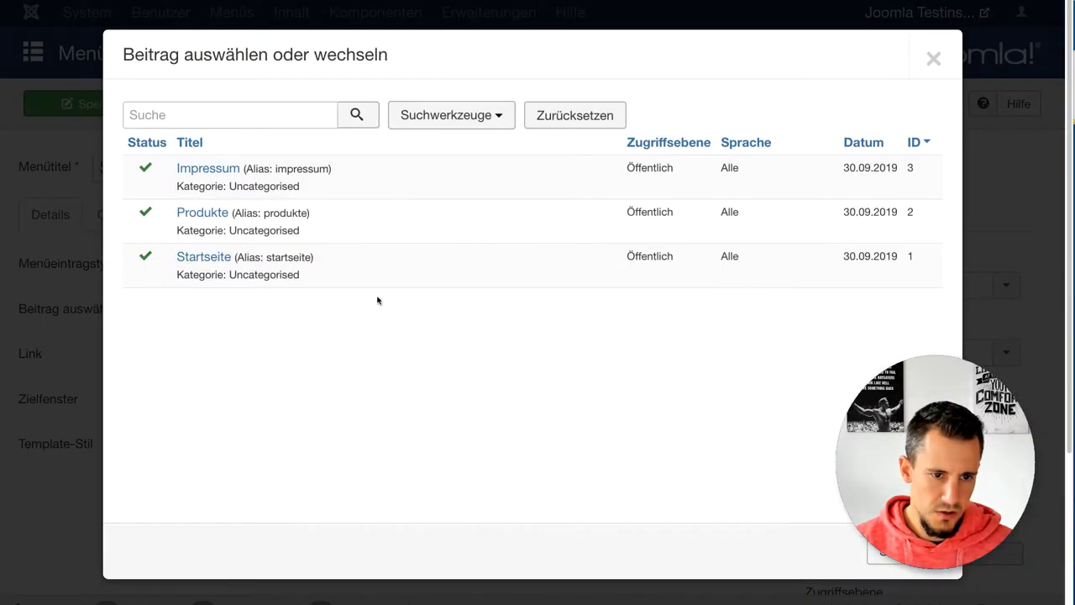
left_click(204, 257)
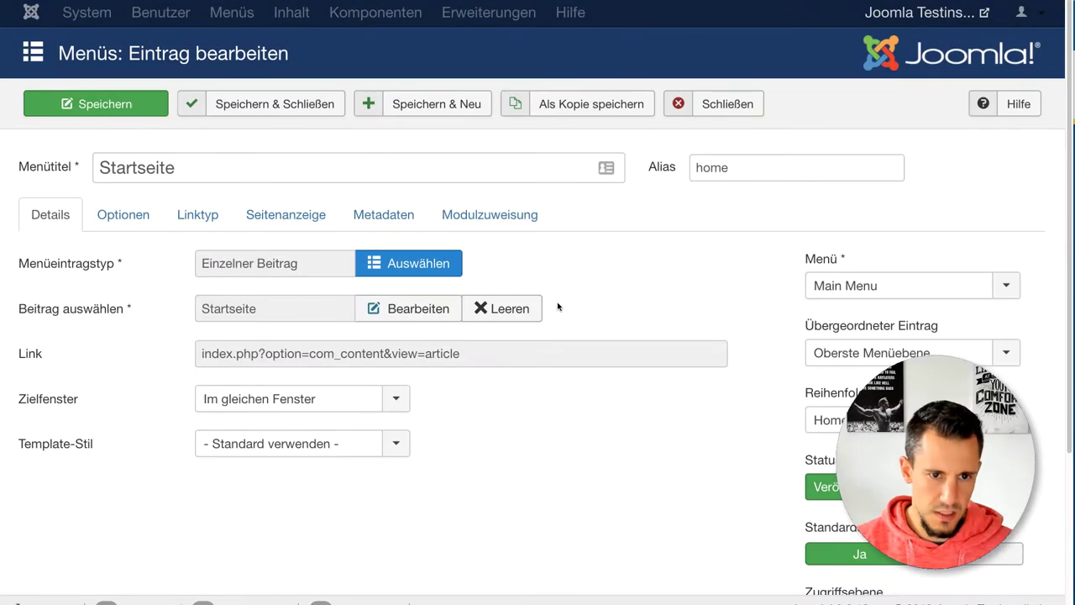
left_click(440, 104)
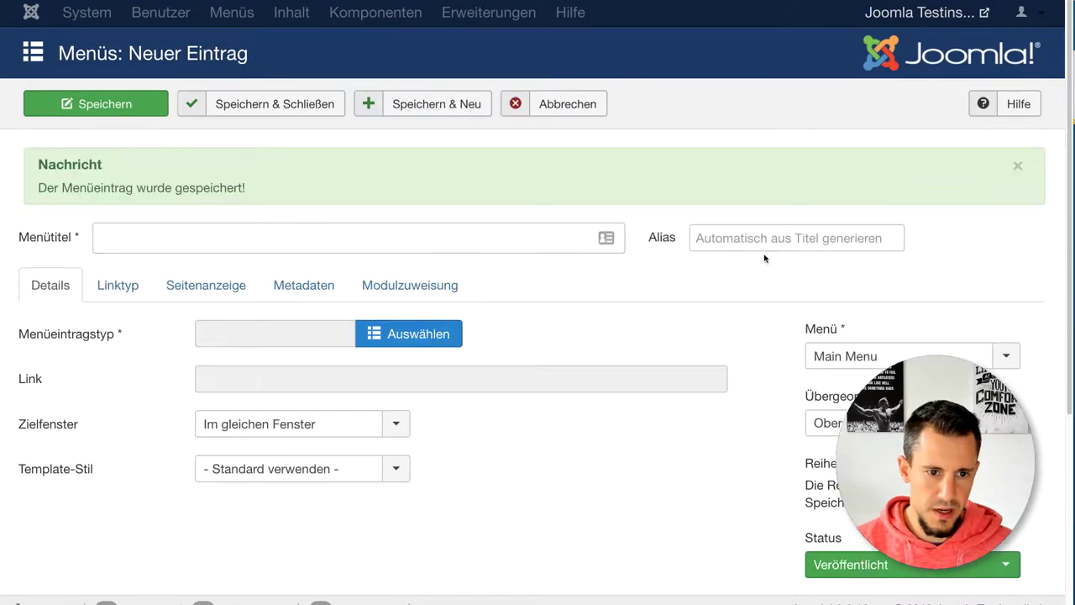
Step: Create a 'Produkte' single-article menu item linked to the Produkte article and save with Speichern & Neu
left_click(265, 241)
type("Produkte")
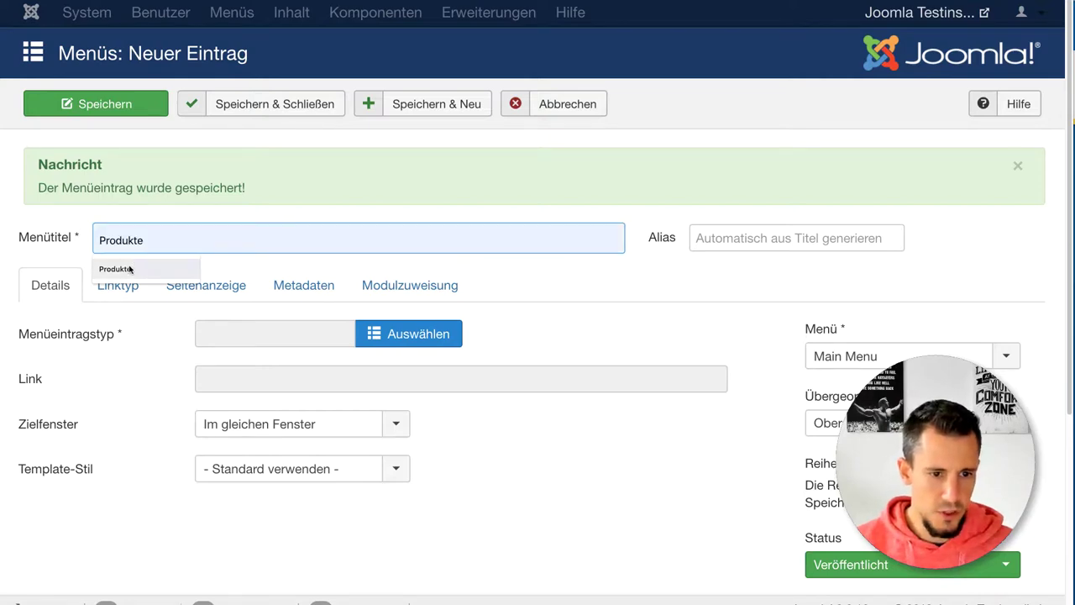
left_click(130, 268)
left_click(380, 333)
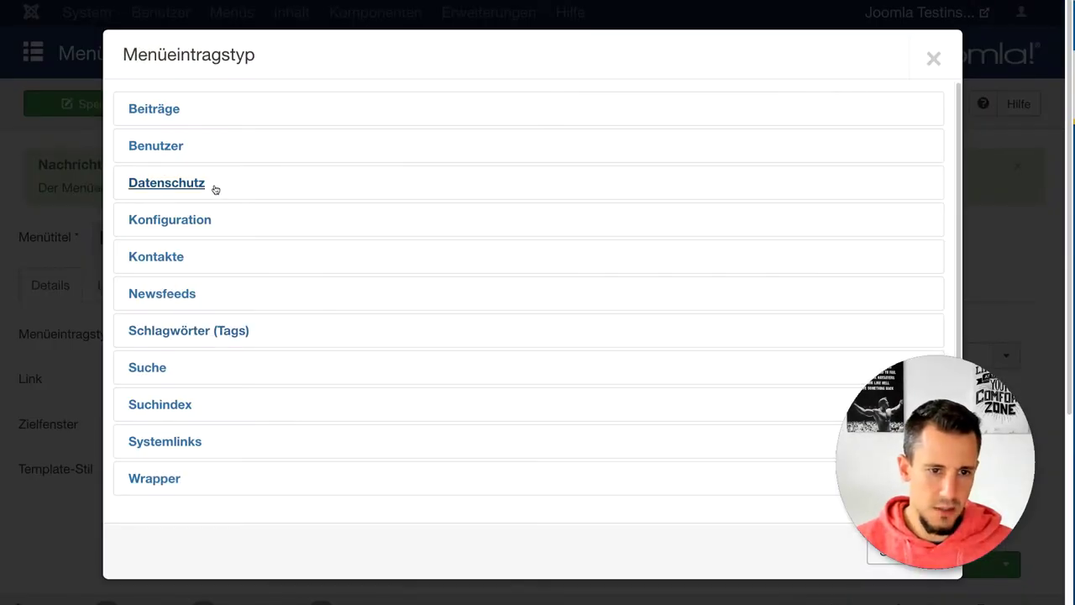
left_click(158, 111)
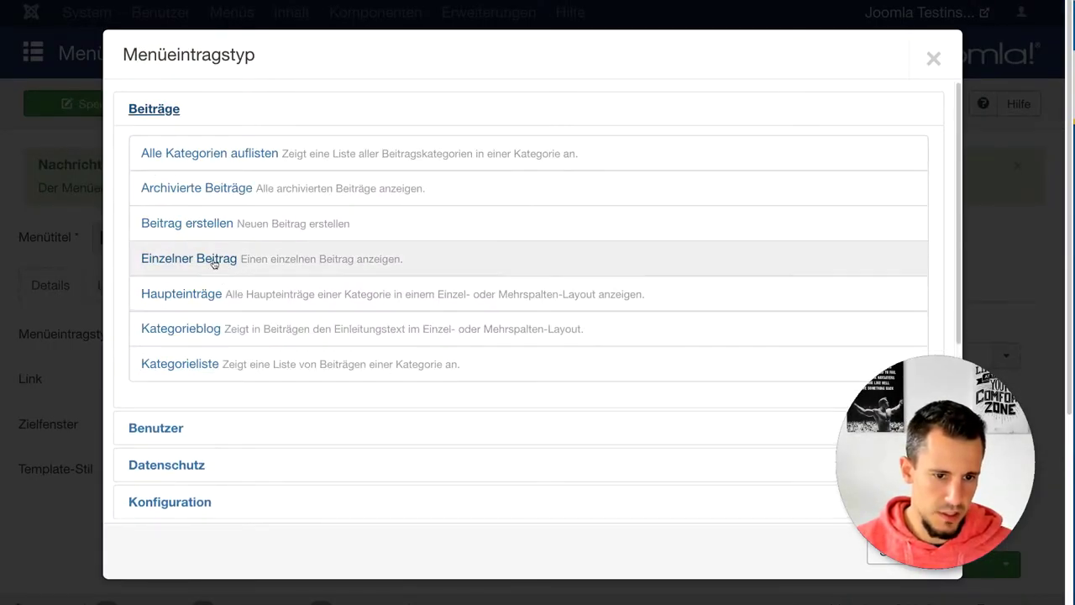
left_click(220, 260)
left_click(373, 307)
left_click(182, 278)
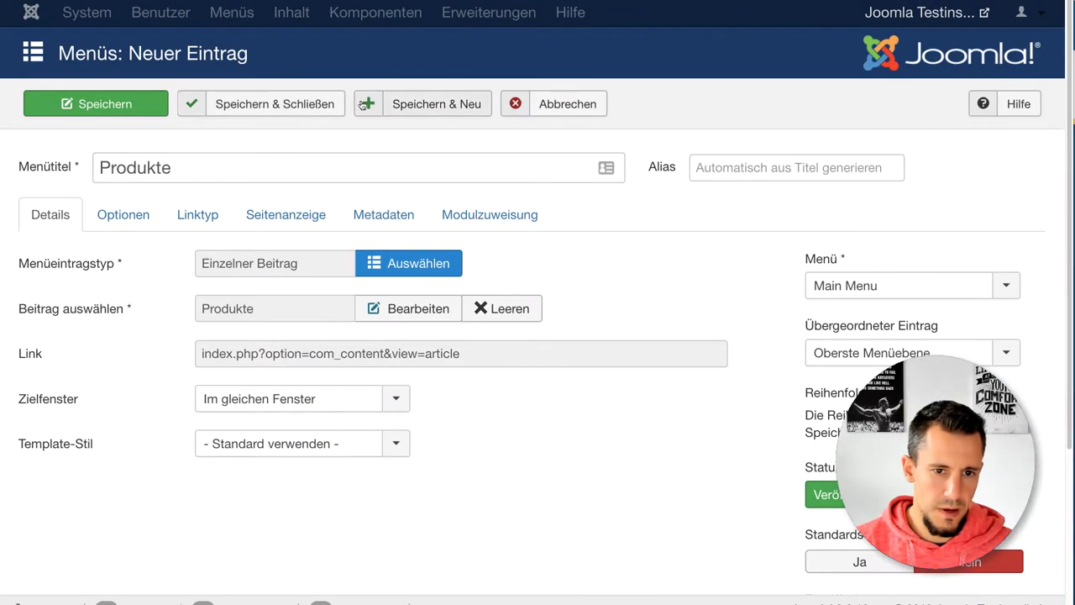
left_click(393, 105)
Step: Create an 'Impressum' single-article menu item and select the Impressum article
left_click(160, 237)
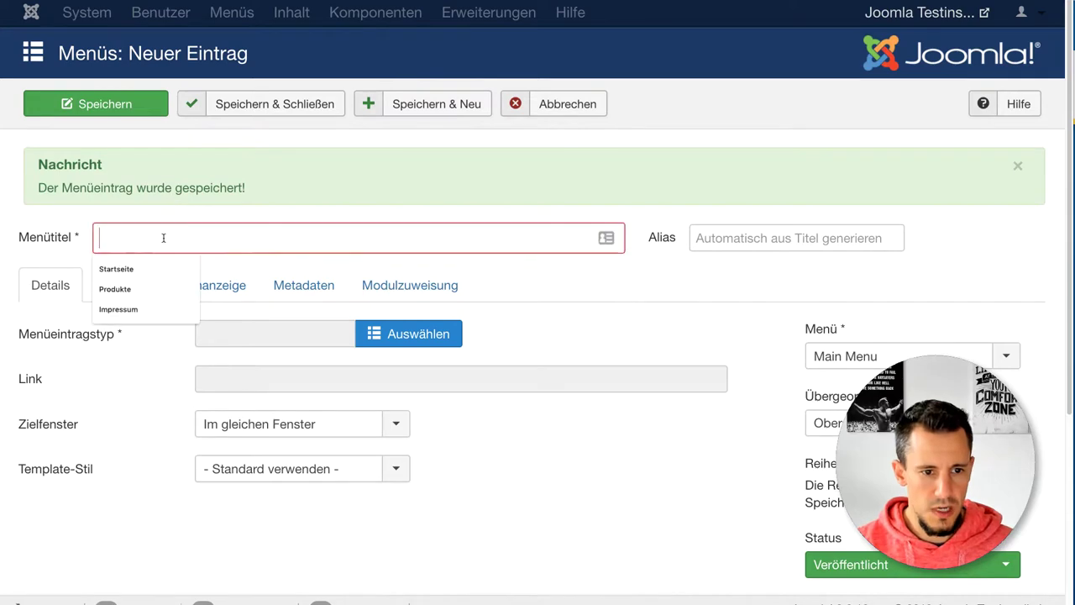
type("Im")
left_click(126, 269)
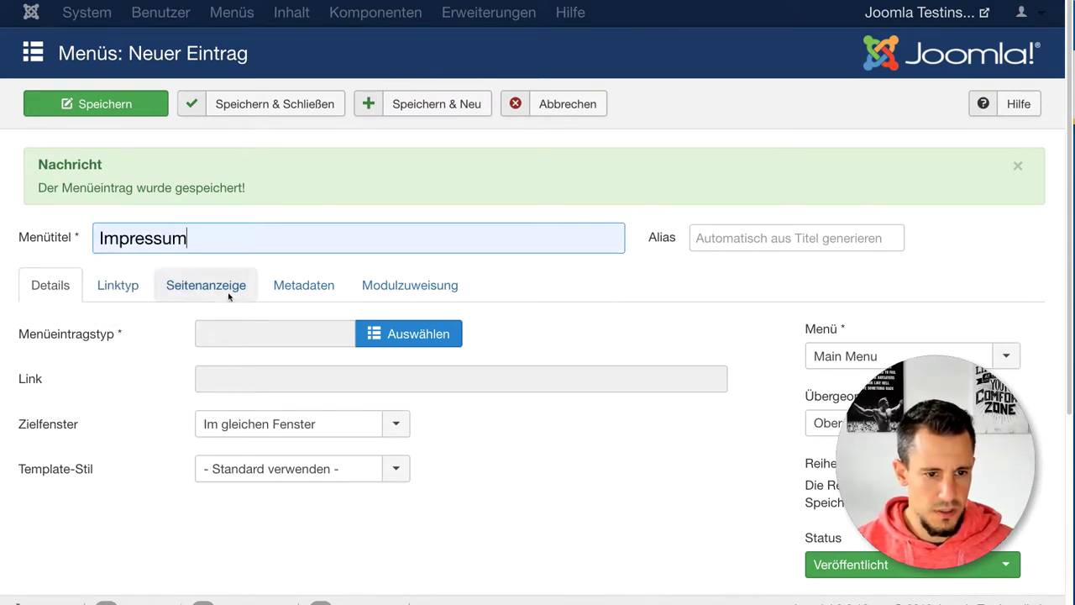
left_click(408, 334)
left_click(154, 109)
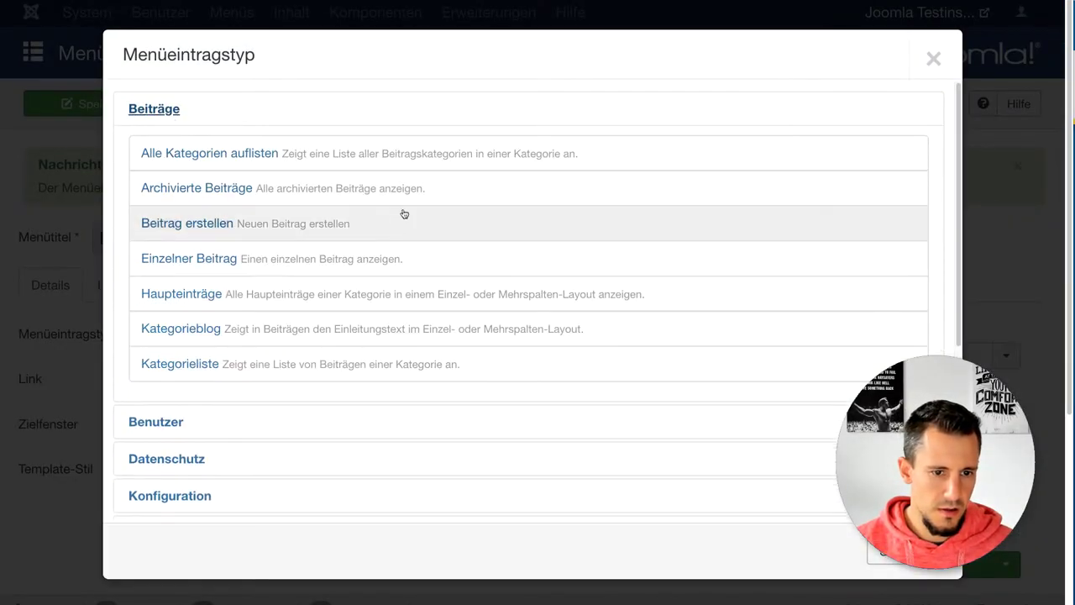
left_click(200, 264)
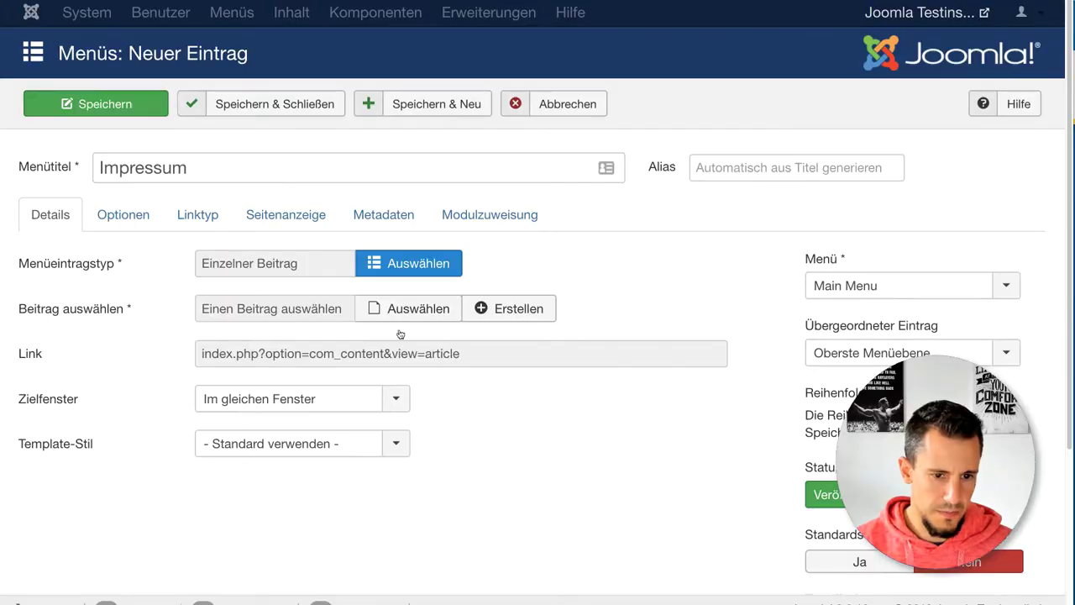
left_click(388, 309)
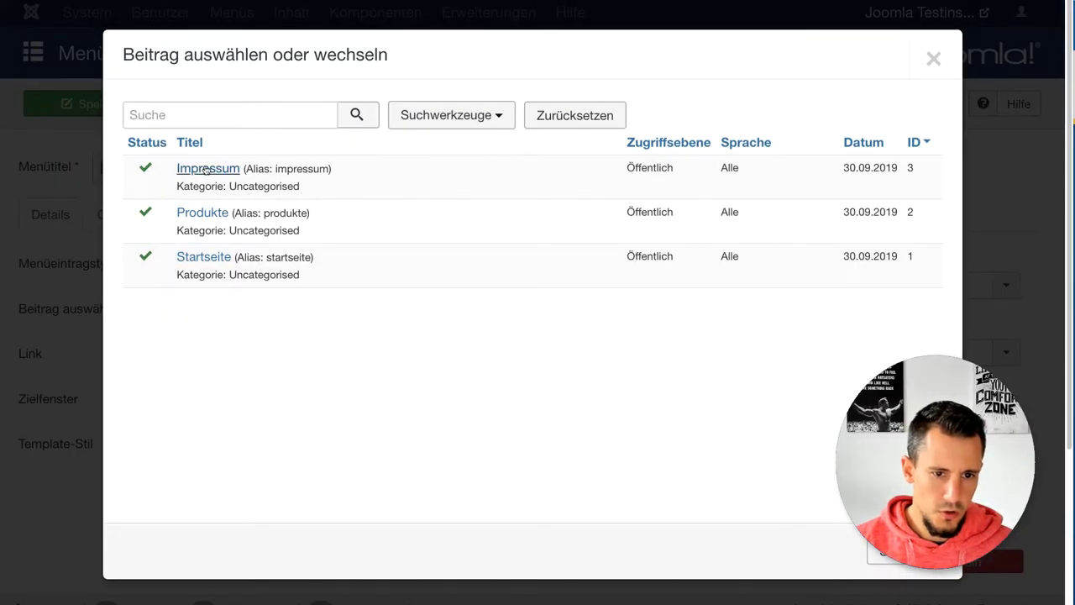
left_click(208, 170)
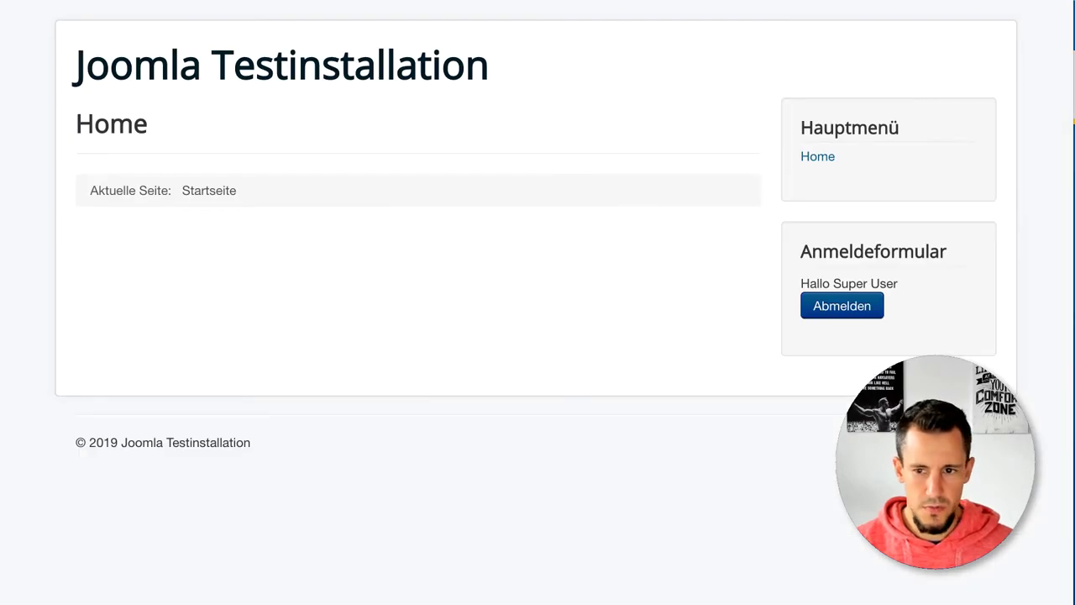
Step: Reload the front end and visit the Produkte, Impressum and Startseite pages through the main menu
key("F5")
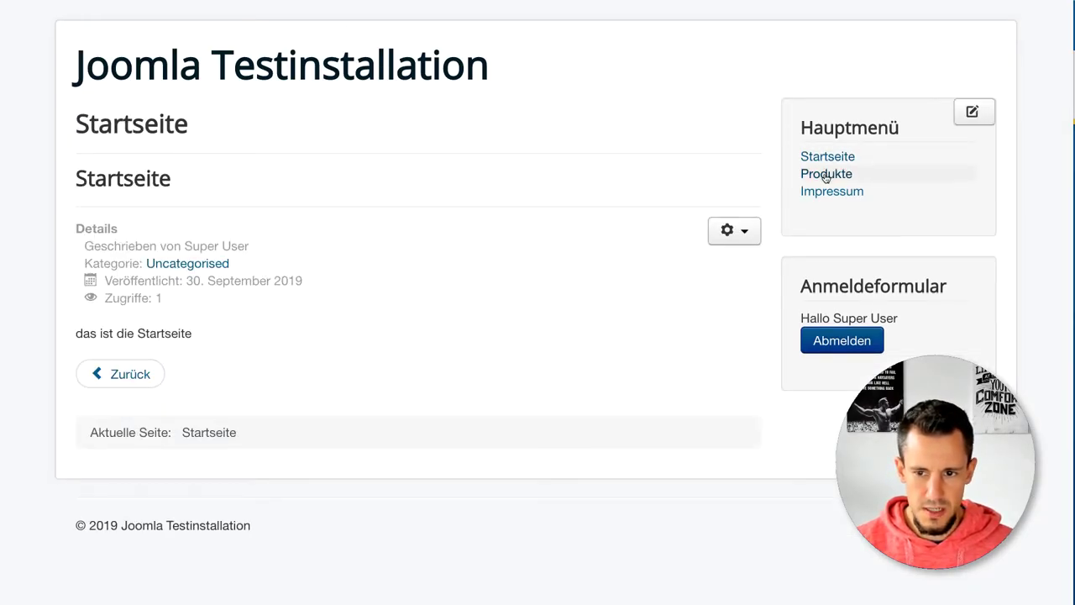
left_click(826, 173)
left_click(827, 194)
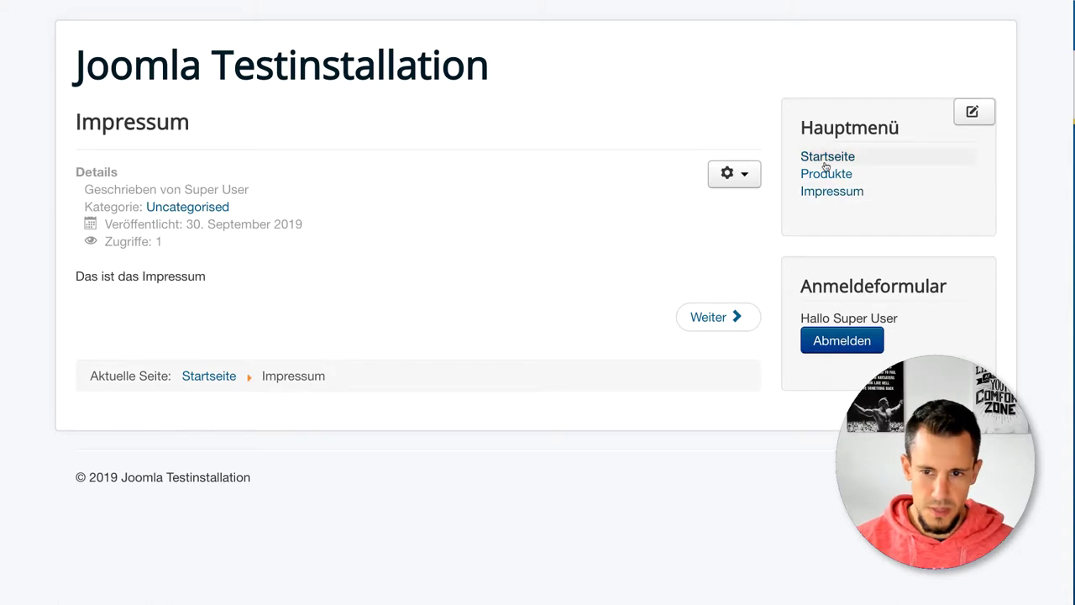
left_click(825, 161)
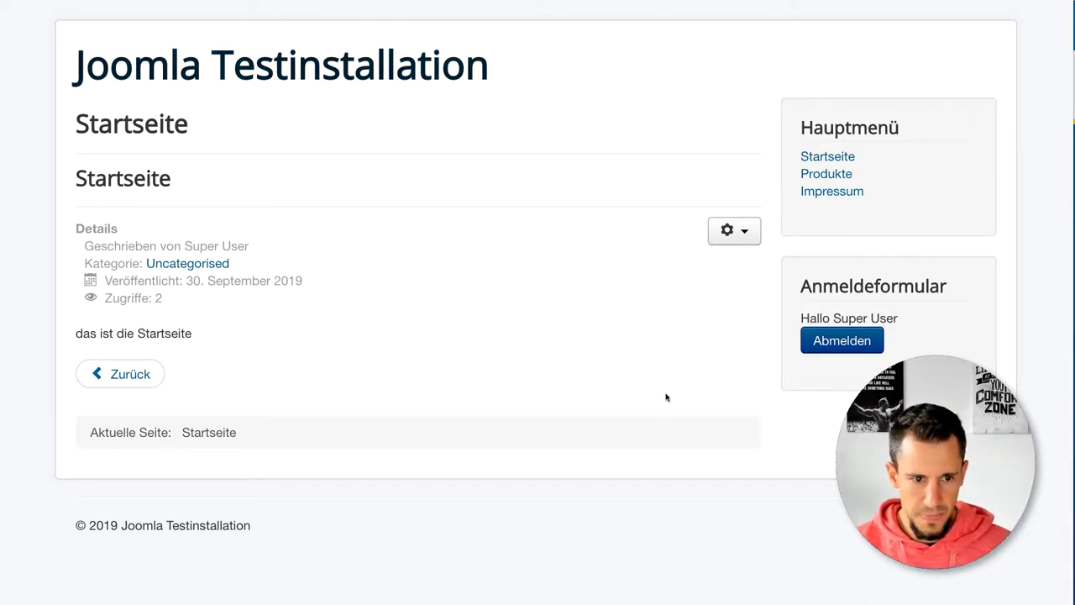
mouse_move(805, 292)
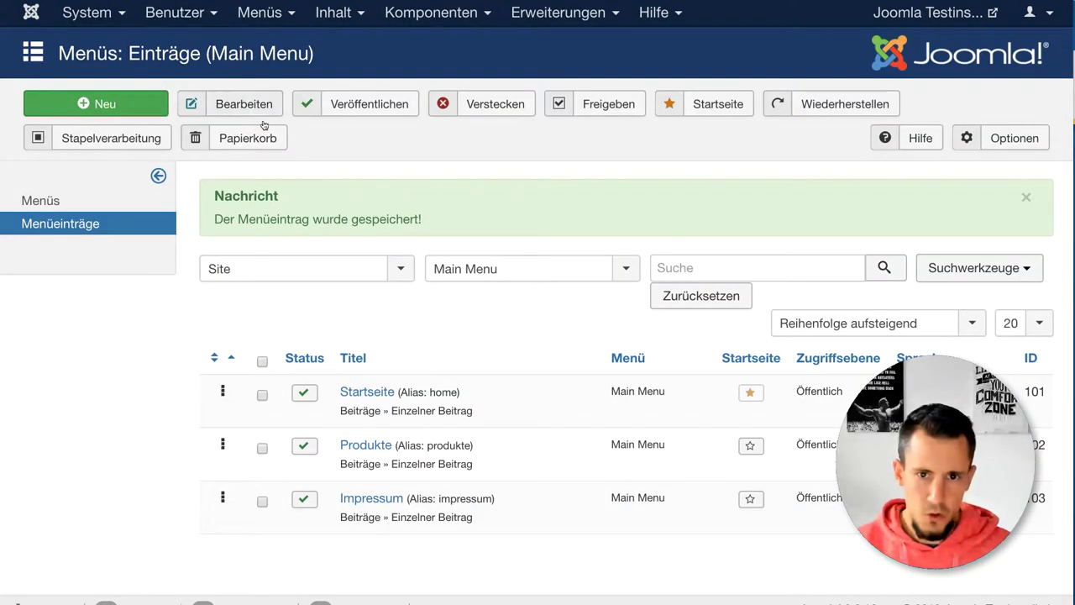
left_click(536, 22)
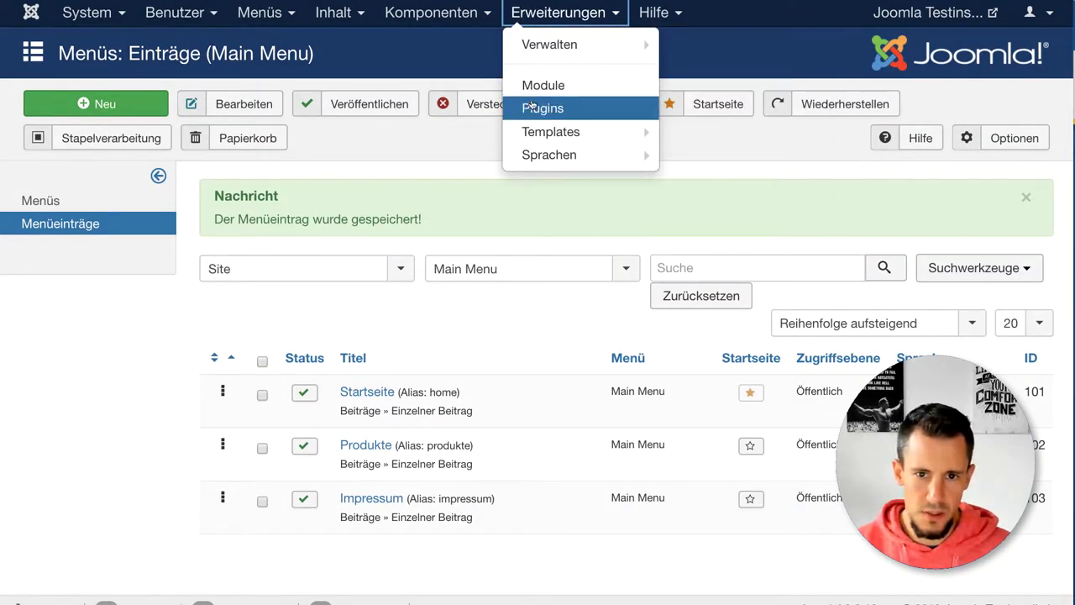
Step: Unpublish the Anmeldeformular login module in the site module list, then view the front end
left_click(538, 86)
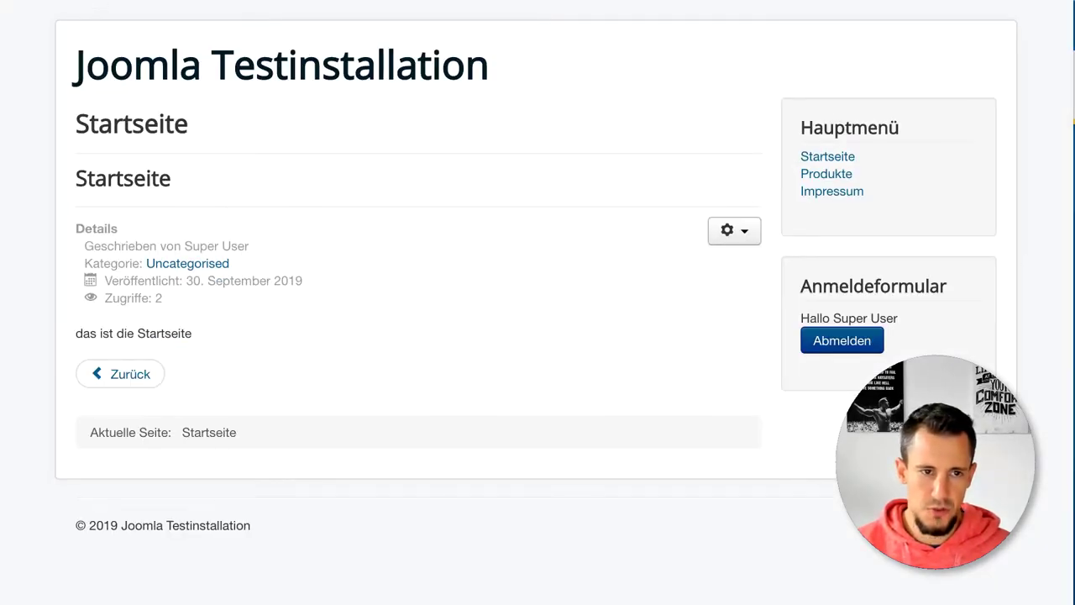
key("ctrl+Tab")
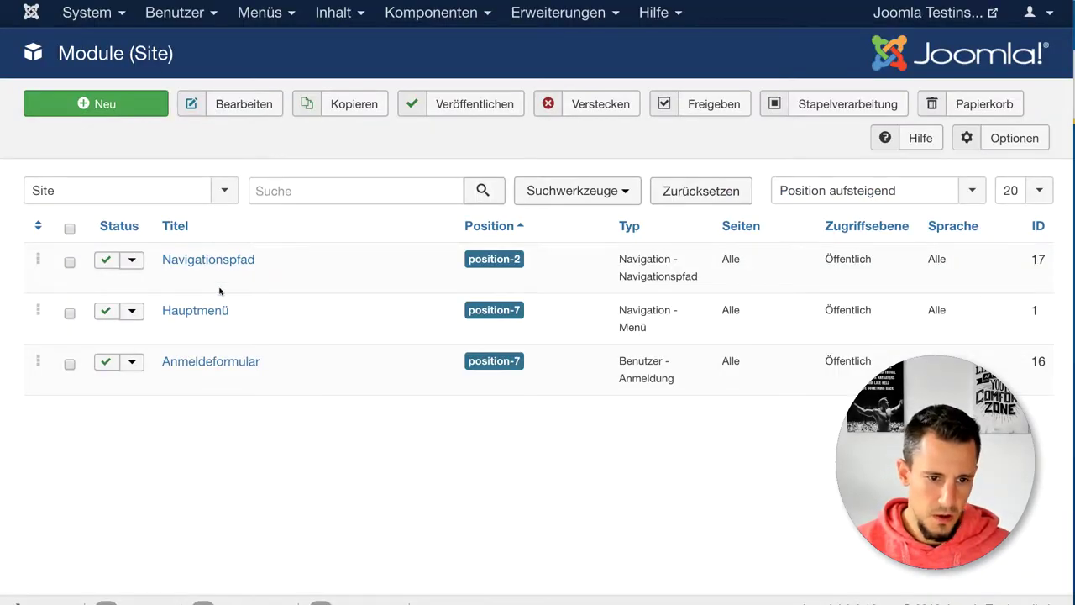
left_click(108, 368)
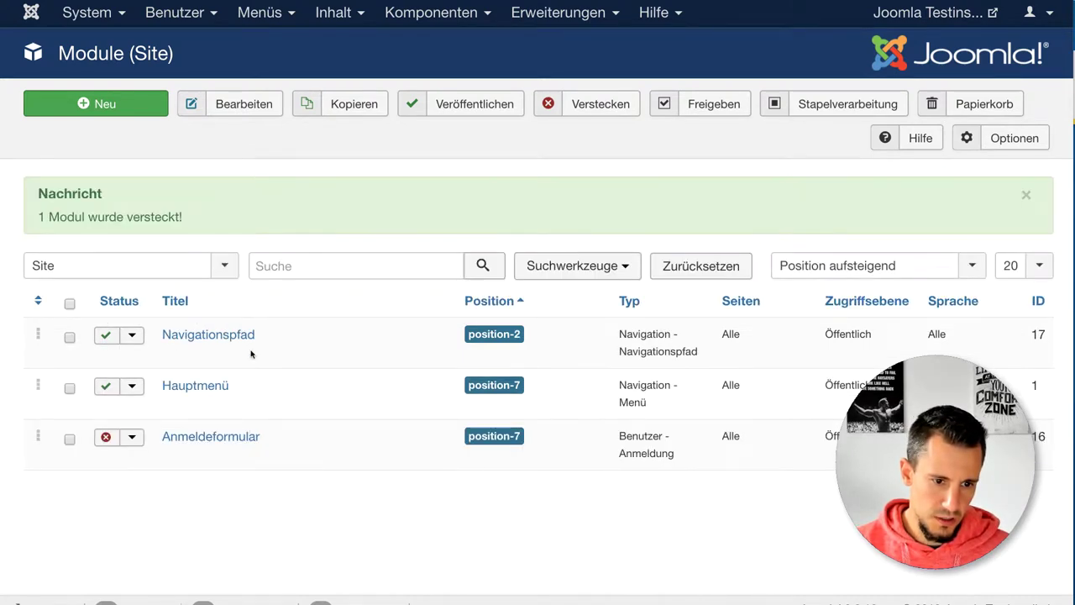
left_click(116, 31)
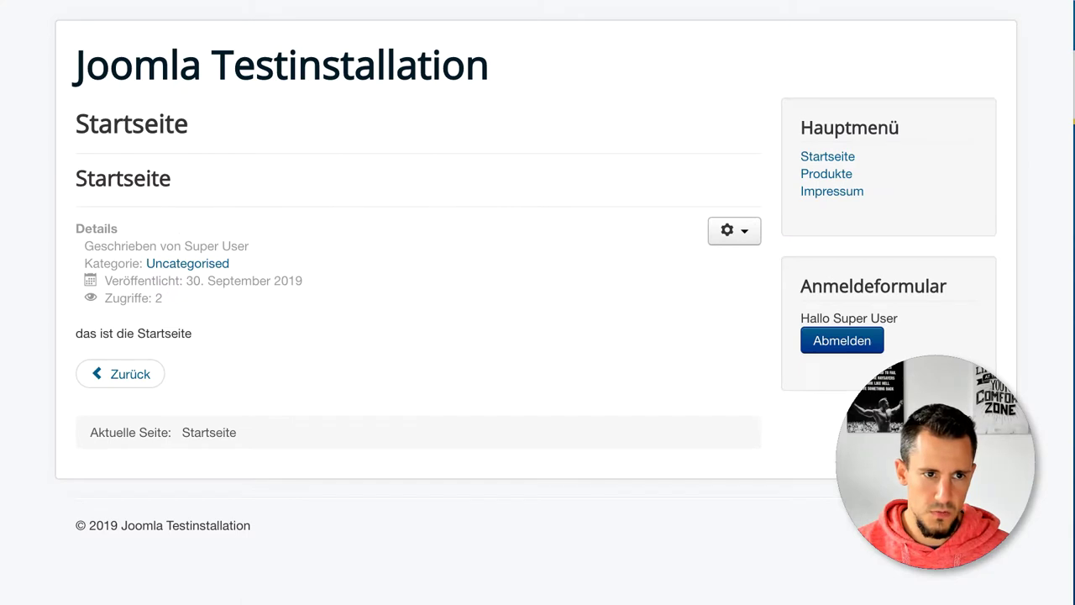
Step: Reload the front end to confirm the login module is gone and highlight the article's author, category and hit details
key("F5")
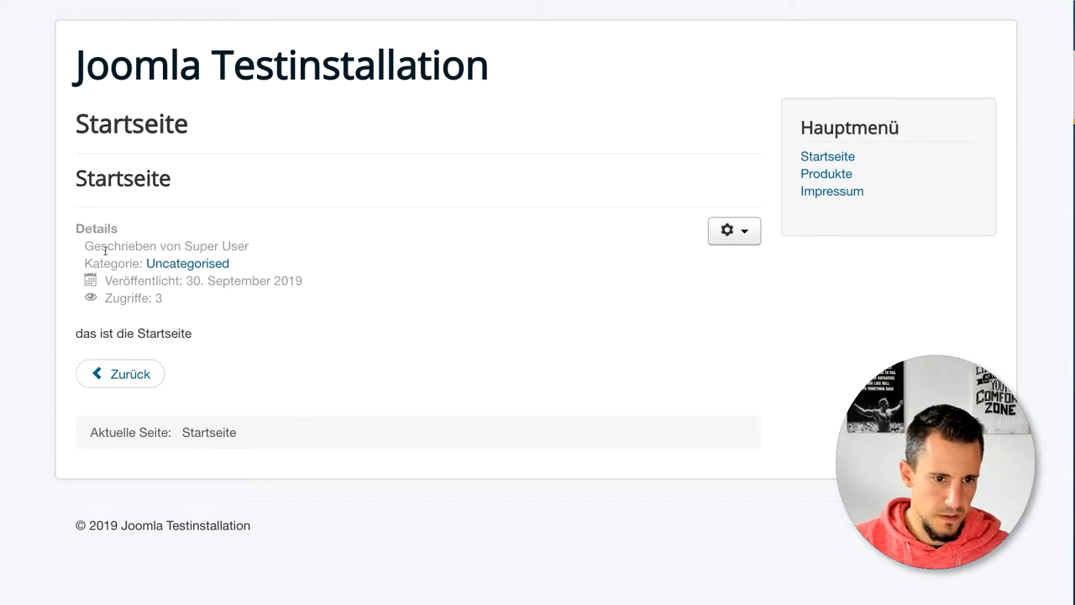
left_click_drag(249, 247, 152, 246)
left_click_drag(88, 265, 231, 266)
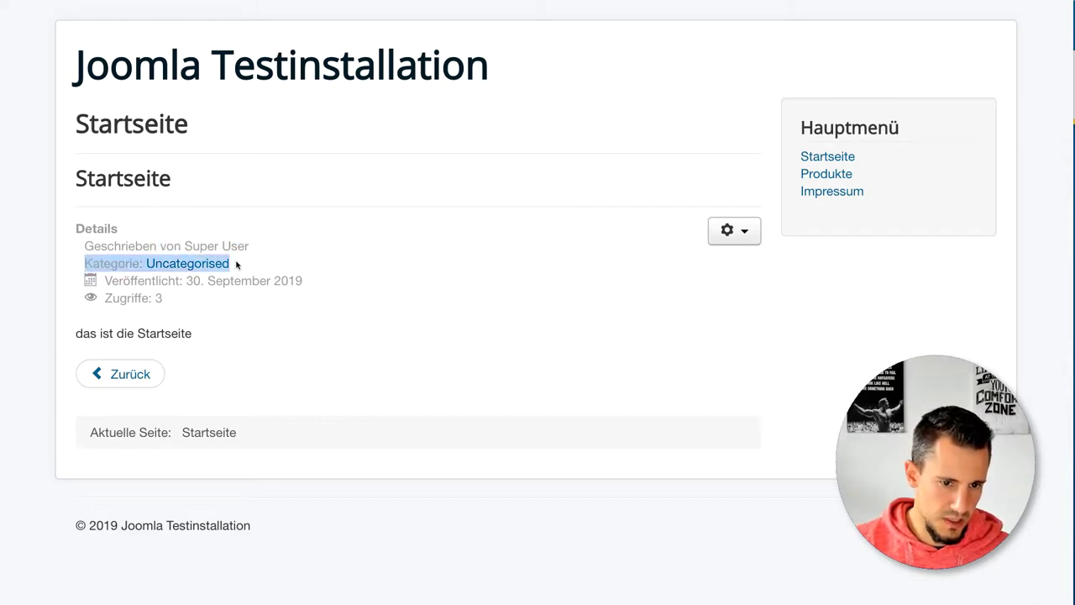
left_click(173, 298)
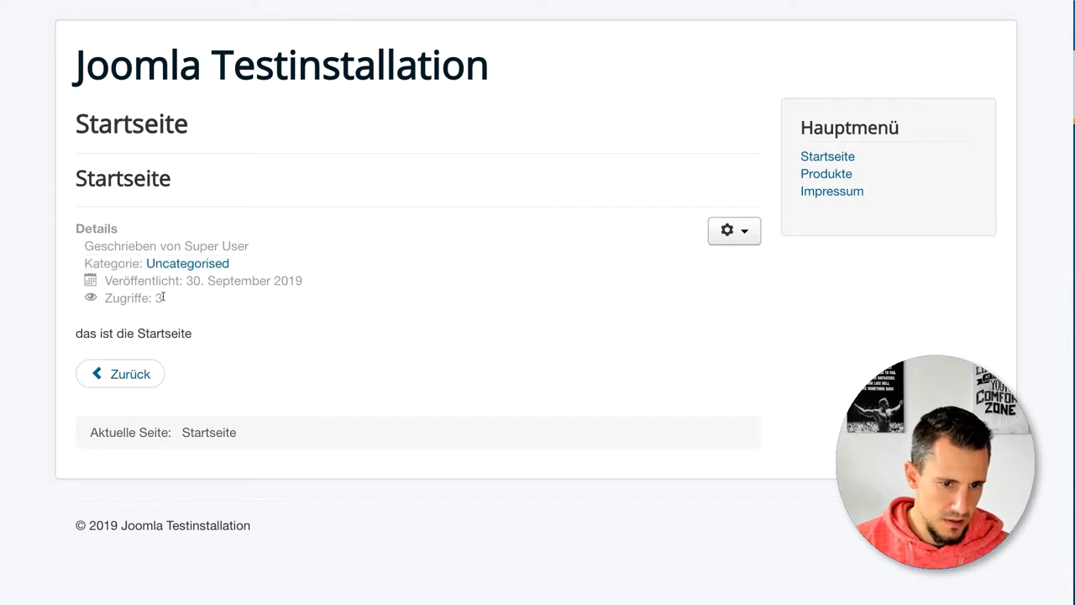
left_click_drag(166, 296, 117, 288)
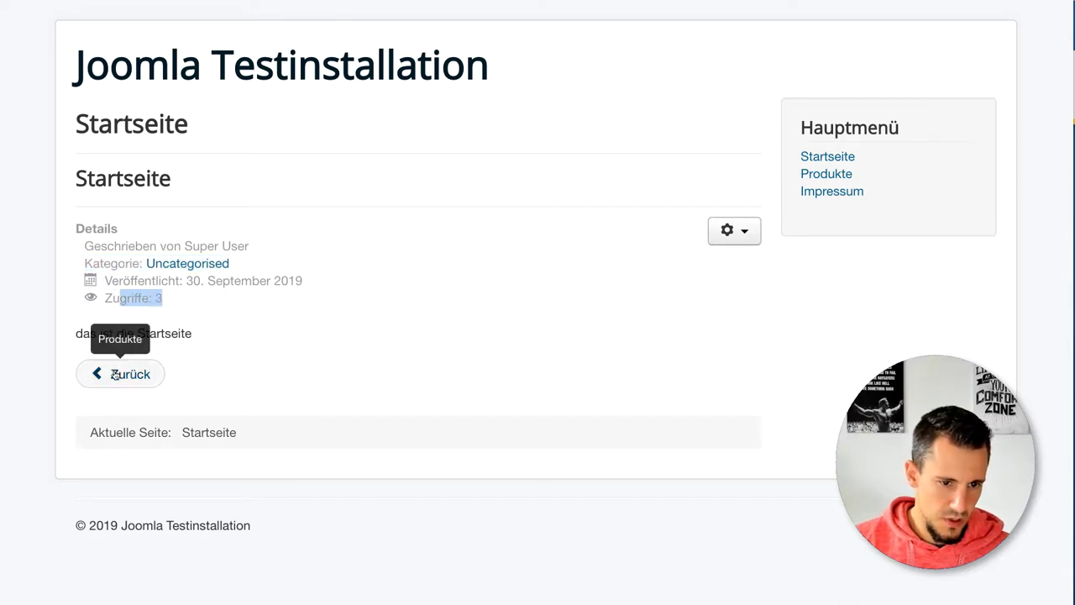
left_click(82, 238)
left_click_drag(81, 238, 205, 385)
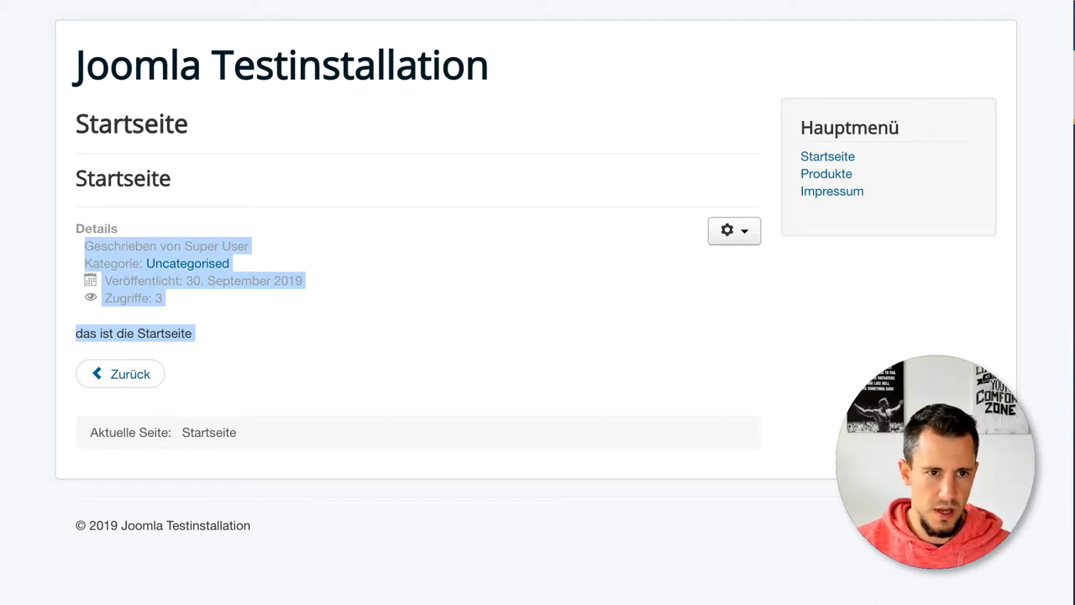
key("ctrl+Tab")
left_click(333, 12)
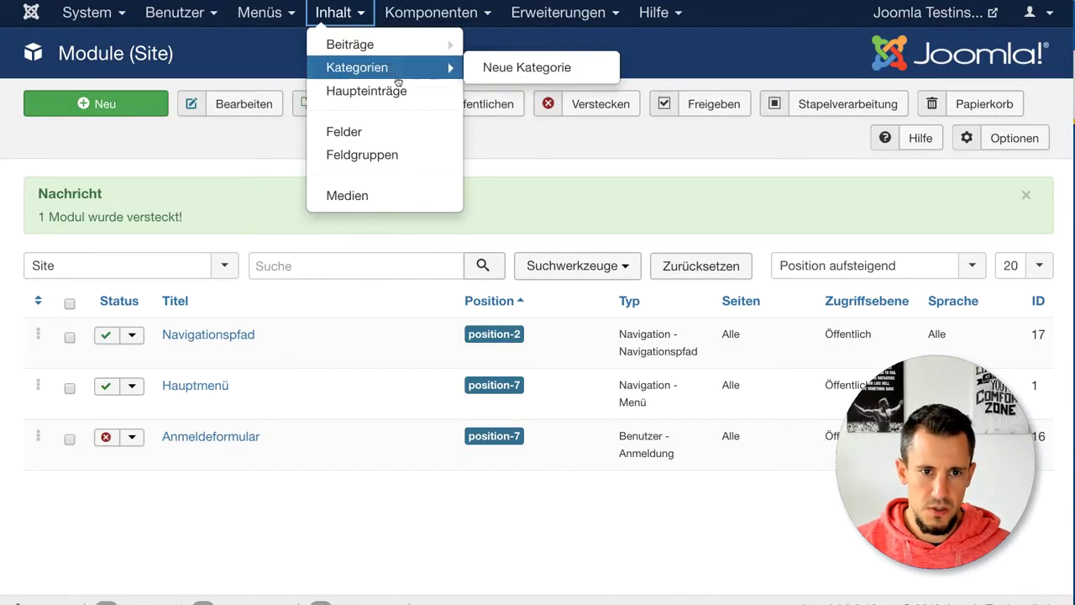
Step: In the article Optionen, set Titel, Kategorie and Autor to Verbergen
left_click(362, 40)
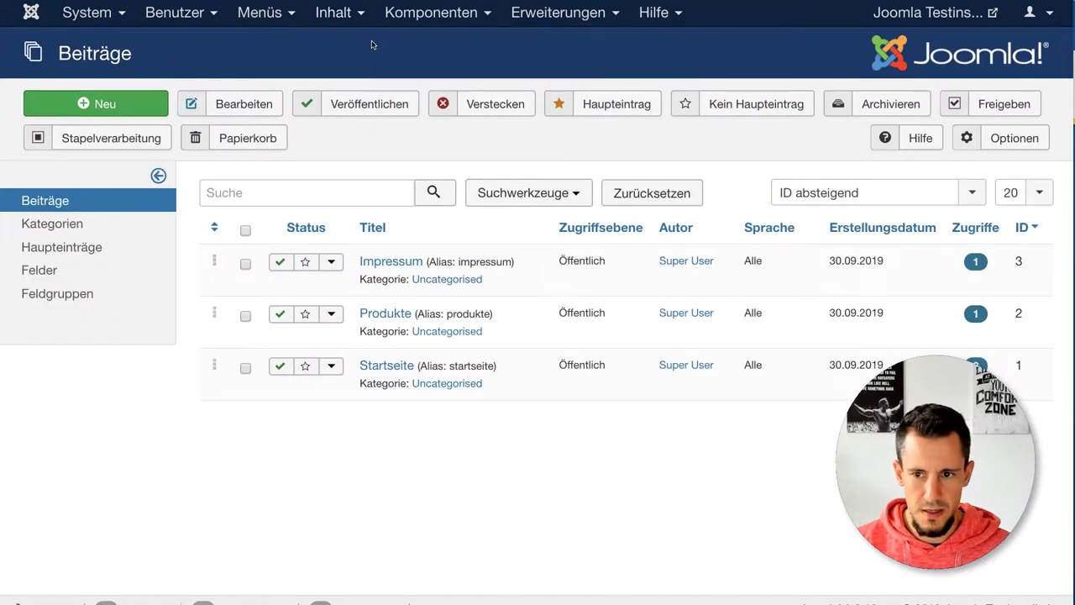
left_click(985, 141)
scroll(694, 268, "down", 1)
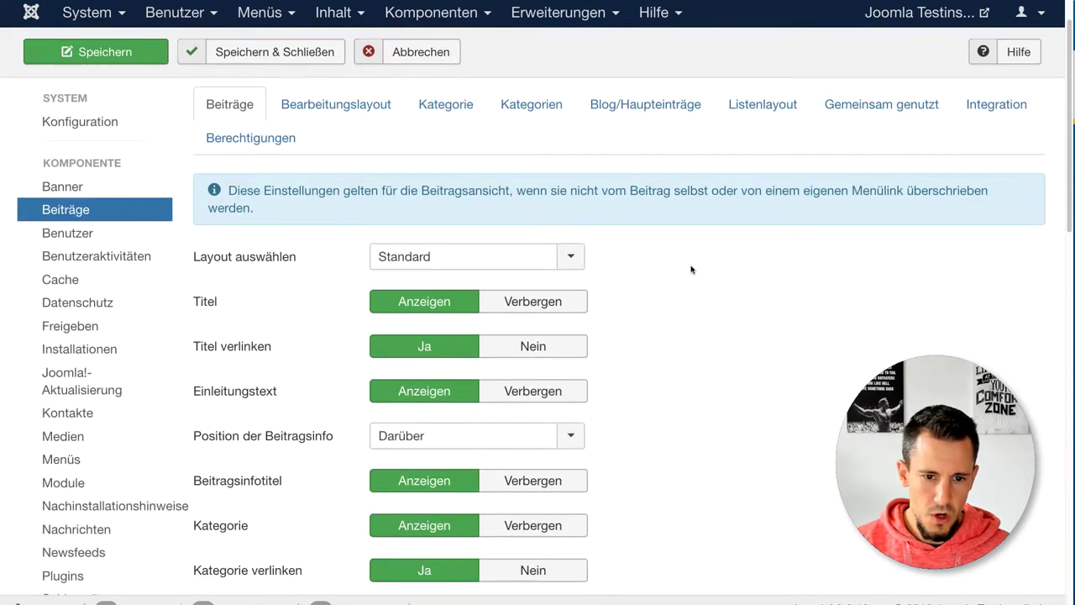
scroll(410, 282, "down", 1)
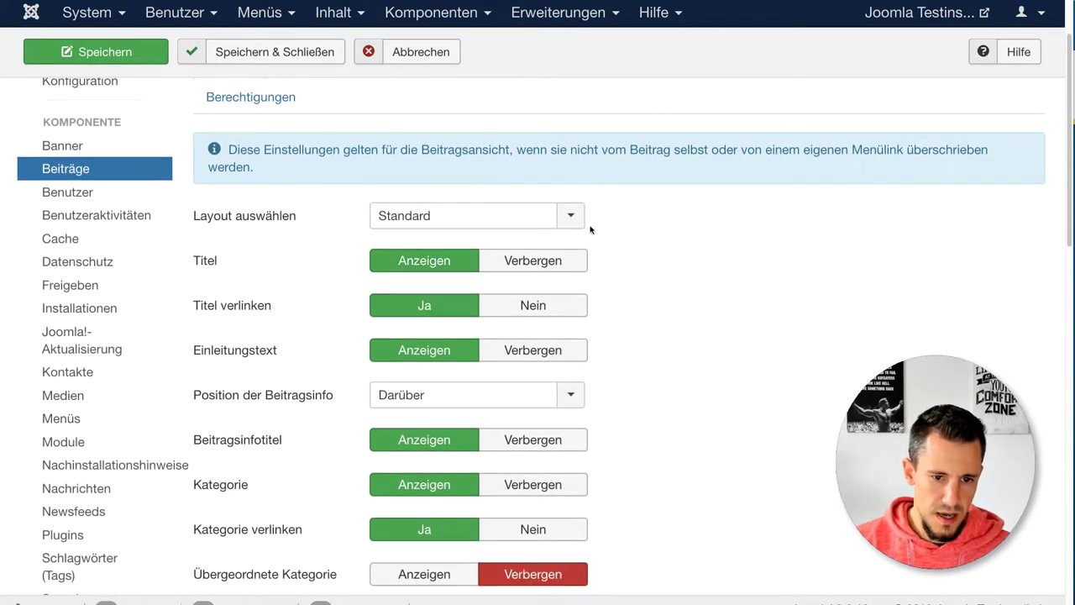
scroll(555, 298, "down", 1)
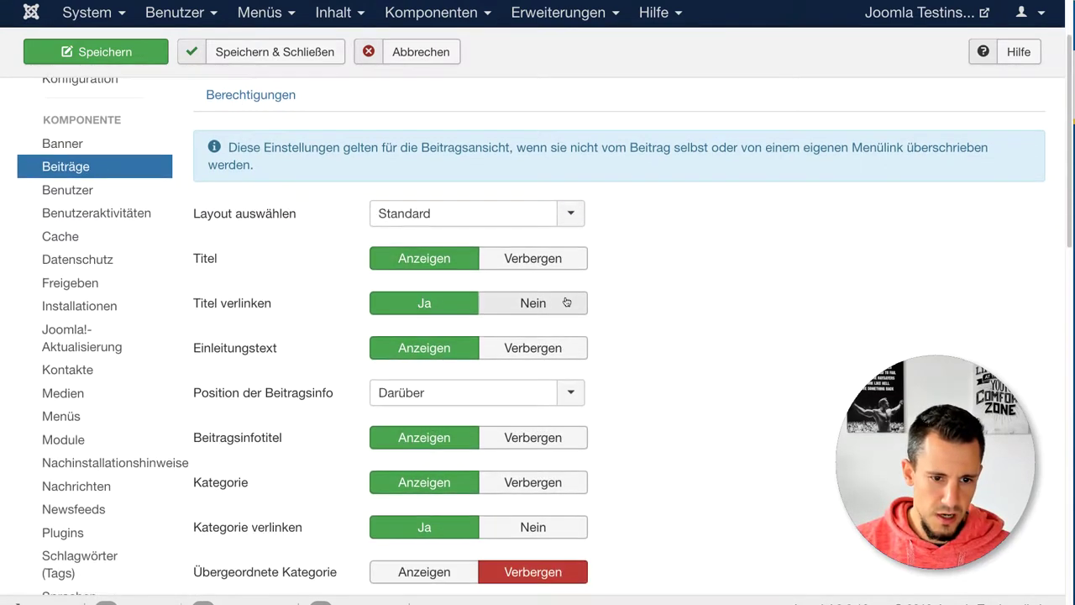
left_click(533, 260)
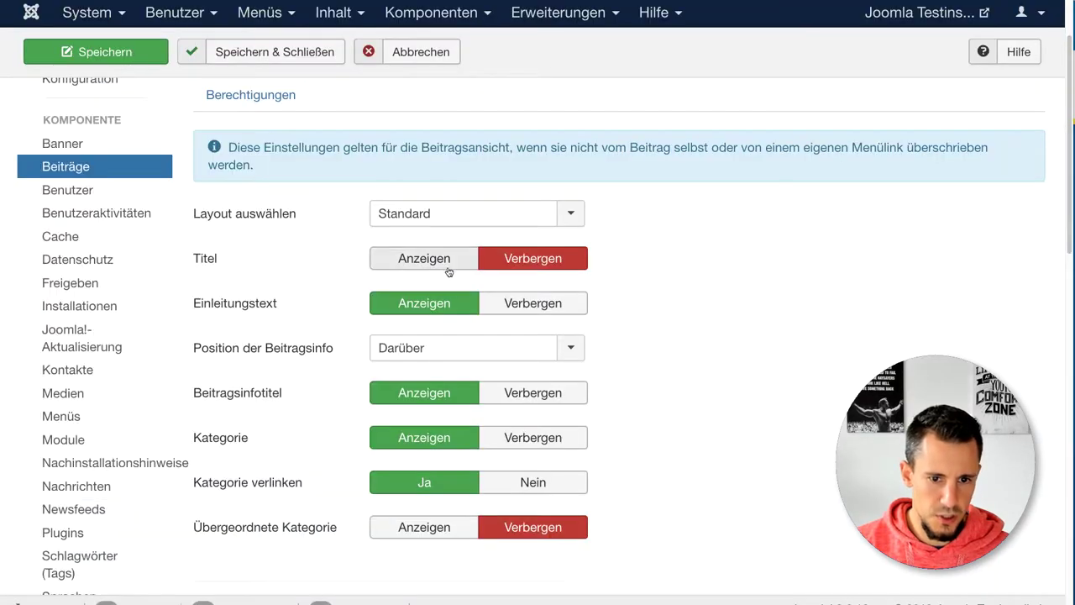
scroll(450, 273, "down", 4)
left_click(532, 283)
scroll(722, 326, "down", 5)
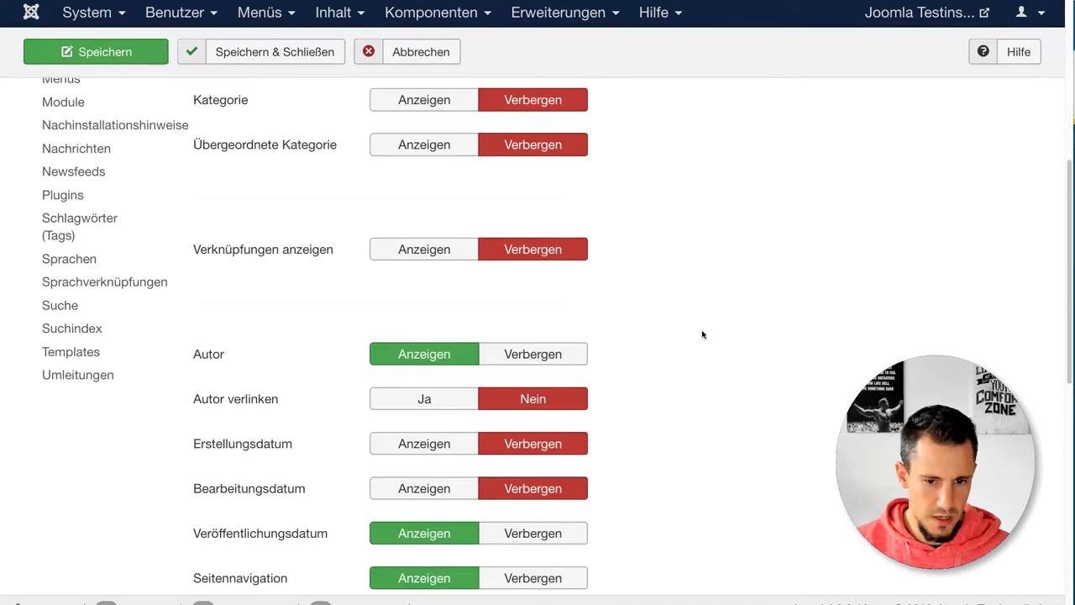
left_click(546, 355)
Step: Hide Veröffentlichungsdatum, Seitennavigation, Symbole/Text, Drucken and Zugriffe, then save the options
scroll(672, 353, "down", 2)
left_click(553, 410)
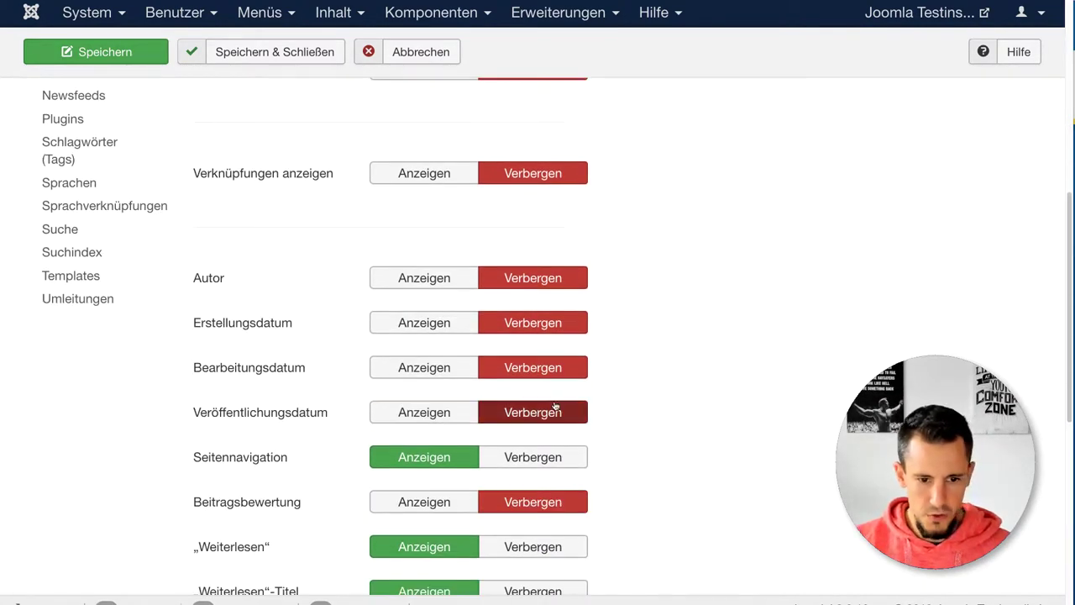
left_click(541, 457)
scroll(578, 435, "down", 5)
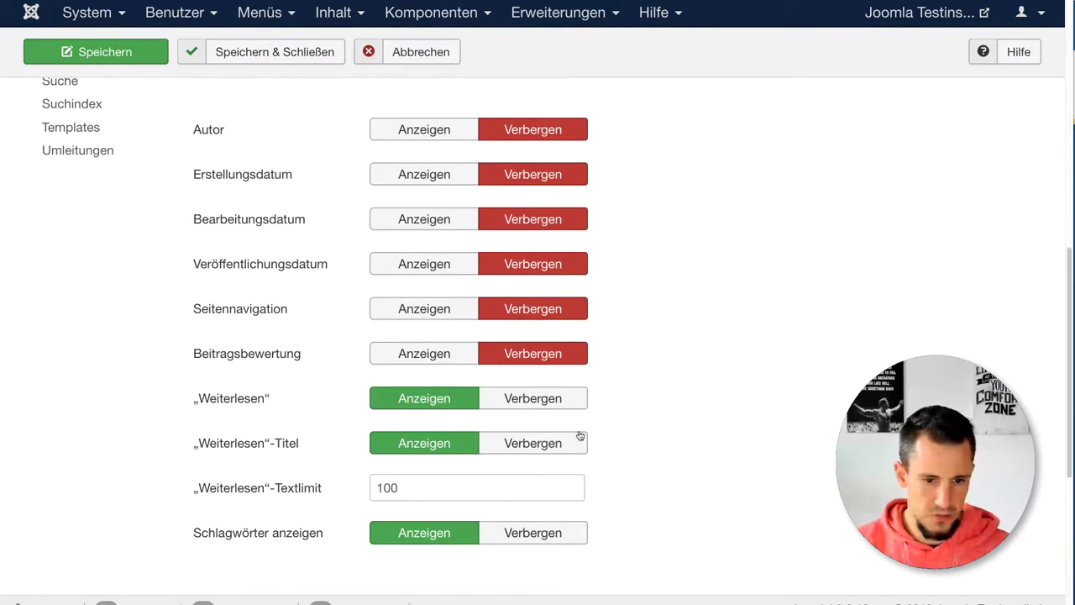
scroll(568, 438, "down", 2)
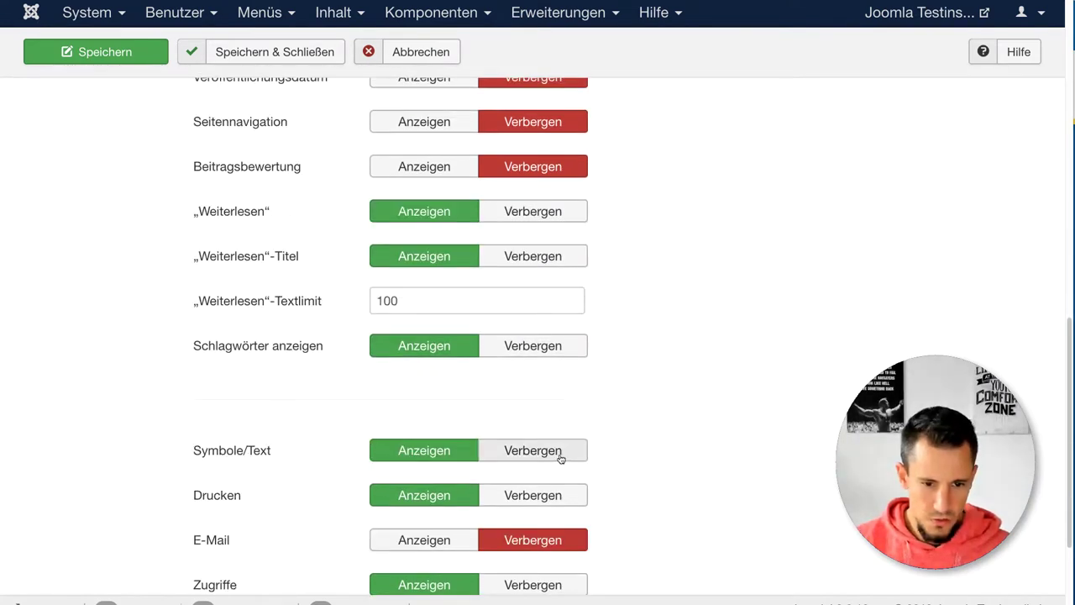
left_click(556, 450)
left_click(555, 487)
scroll(554, 487, "down", 2)
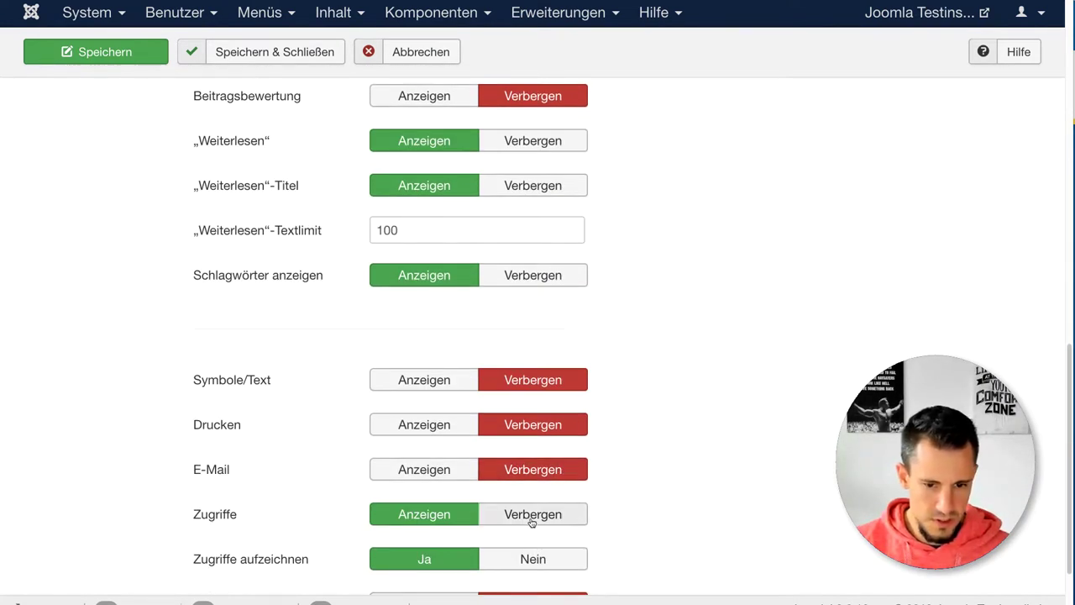
left_click(542, 499)
scroll(588, 521, "down", 3)
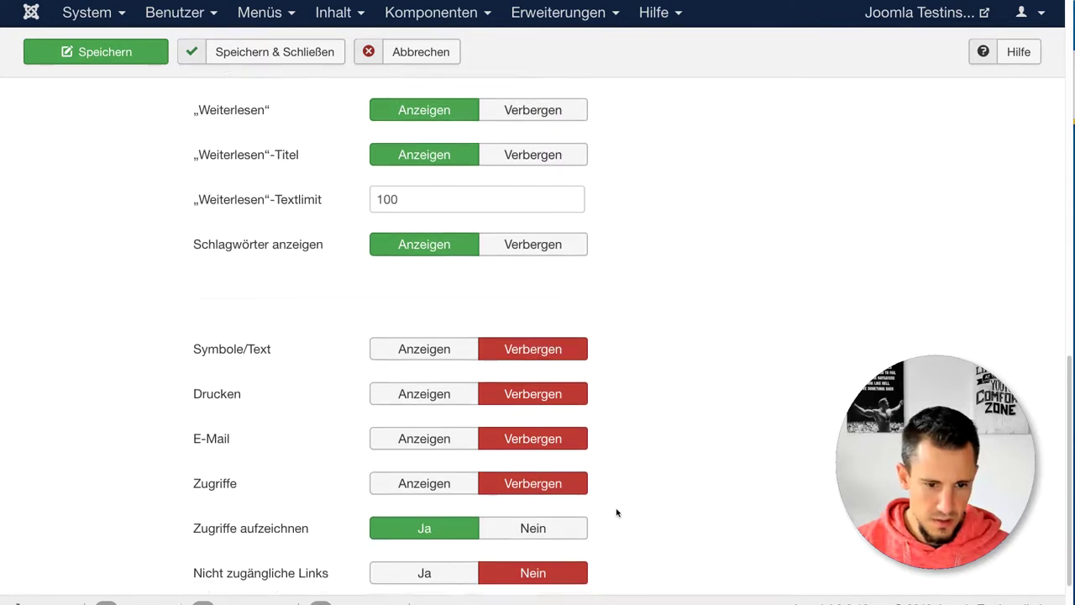
scroll(610, 504, "up", 15)
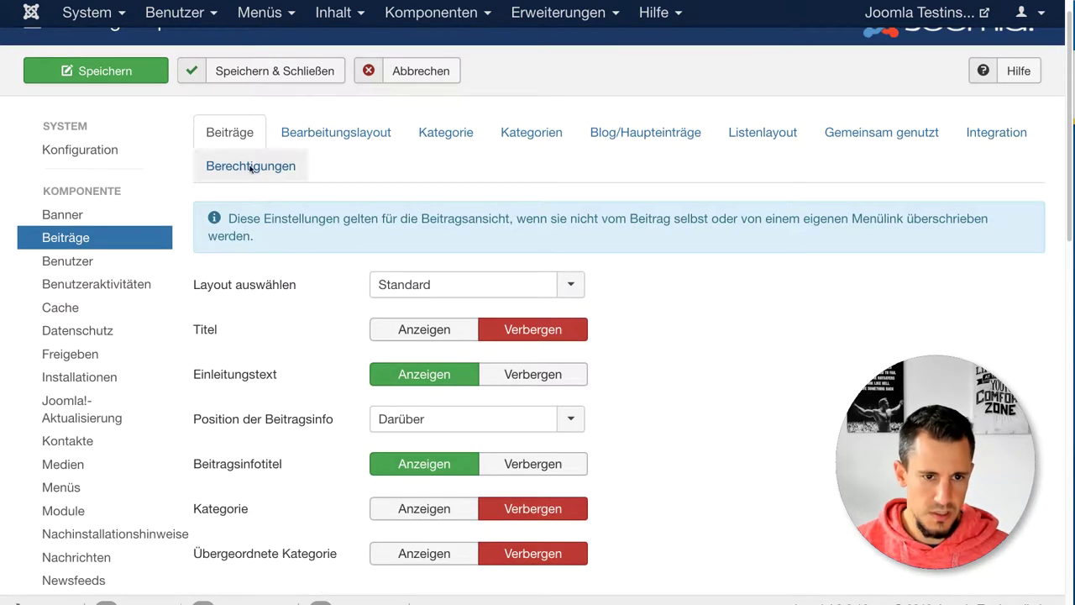
left_click(106, 75)
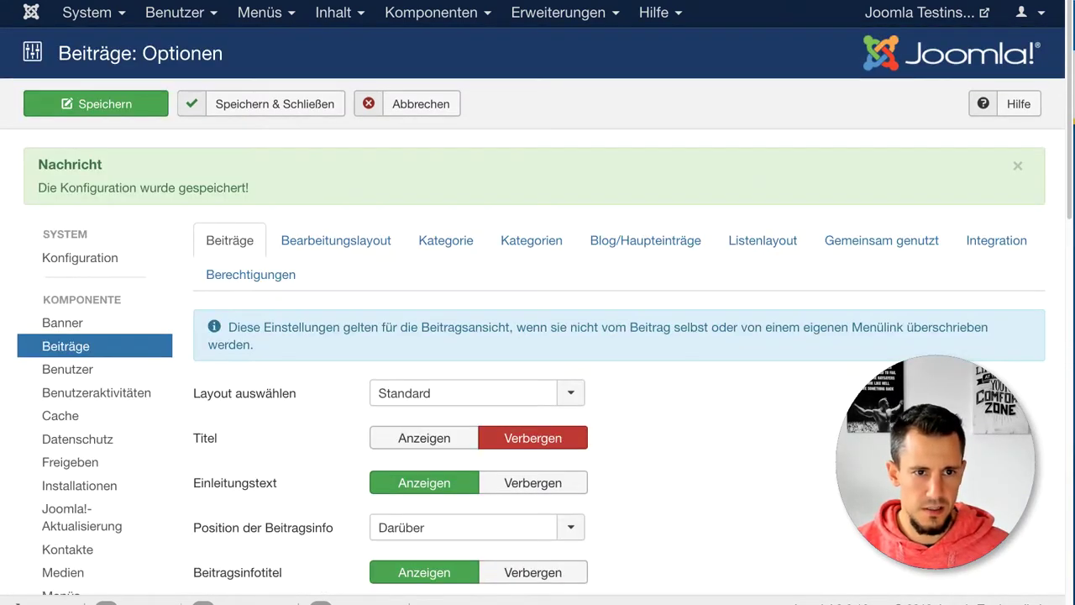
key("ctrl+Tab")
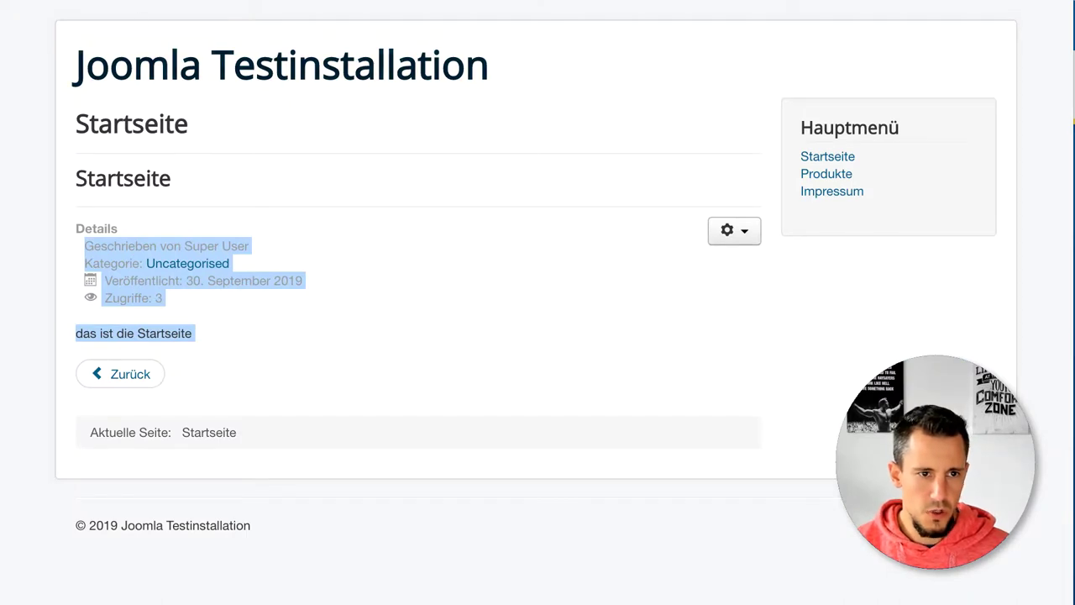
key("ctrl+r")
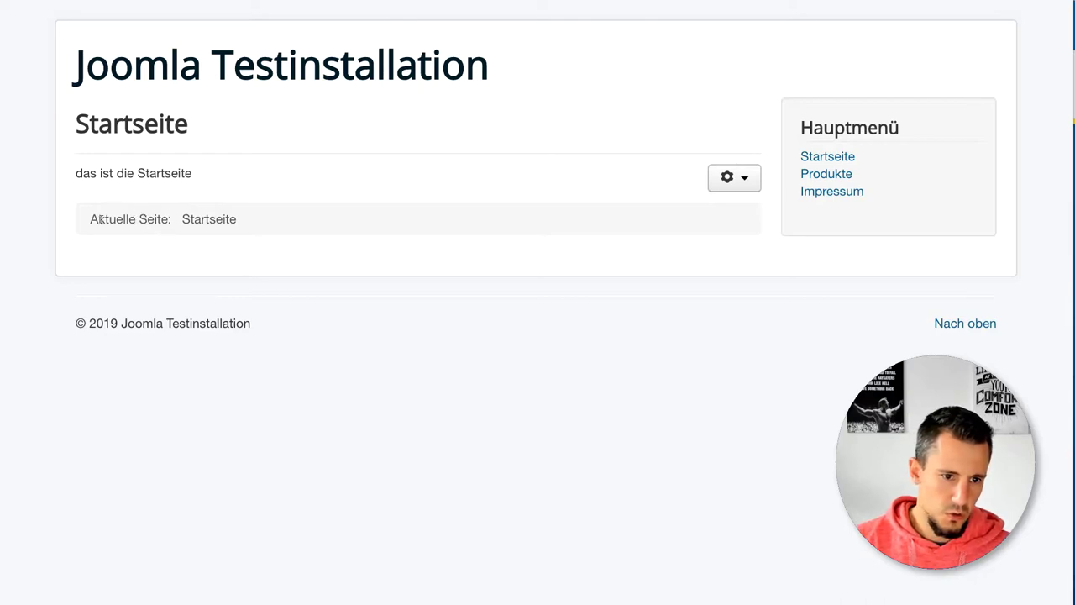
left_click_drag(92, 212, 261, 221)
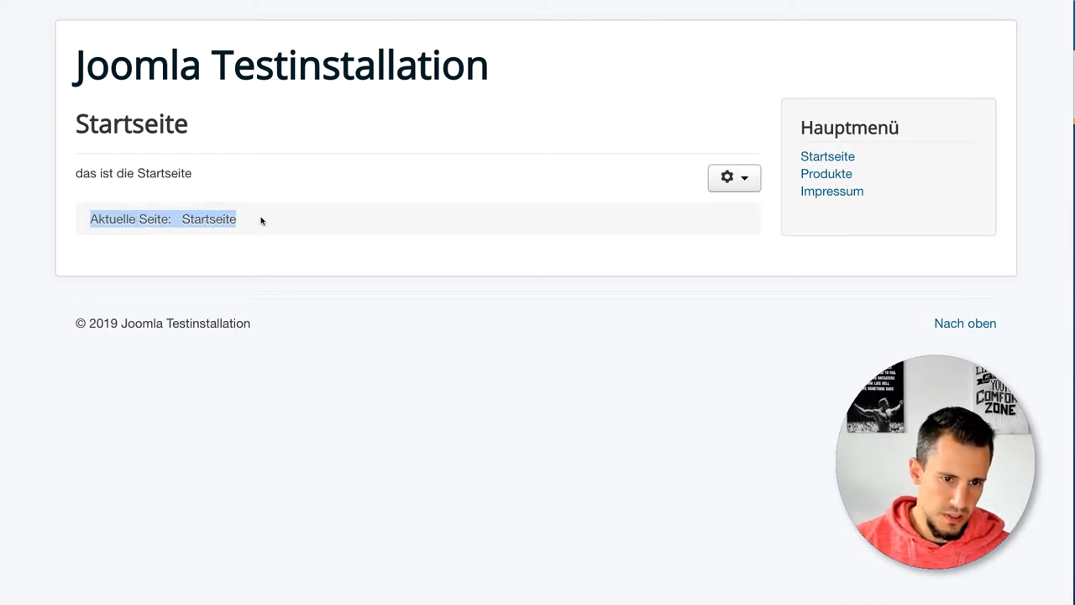
left_click(259, 221)
left_click_drag(102, 216, 259, 223)
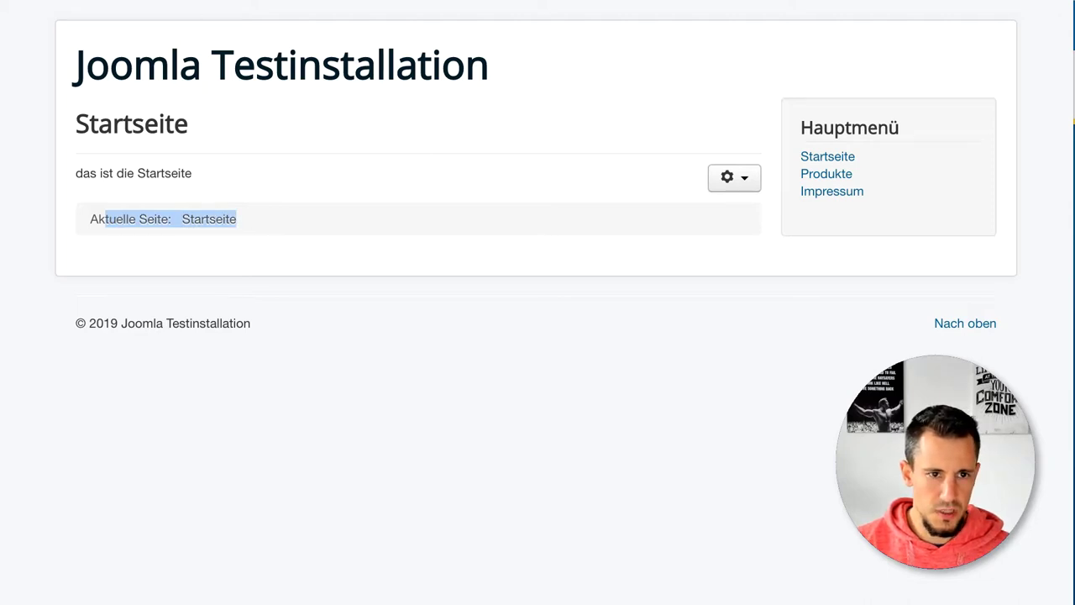
key("ctrl+shift+Tab")
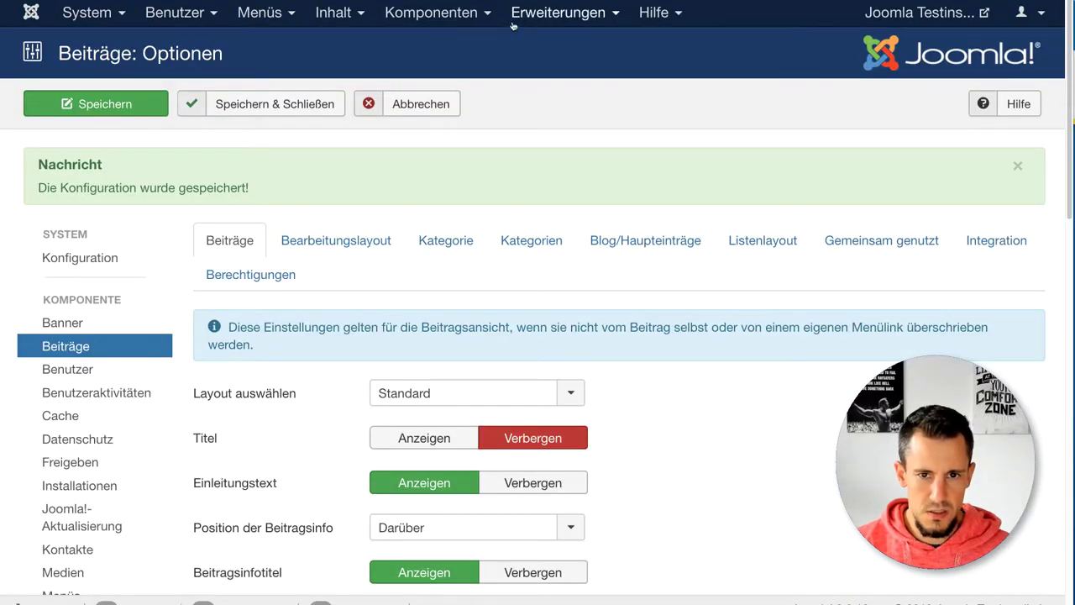
Step: Go to the site modules list under Erweiterungen > Module
left_click(559, 12)
mouse_move(541, 44)
left_click(709, 44)
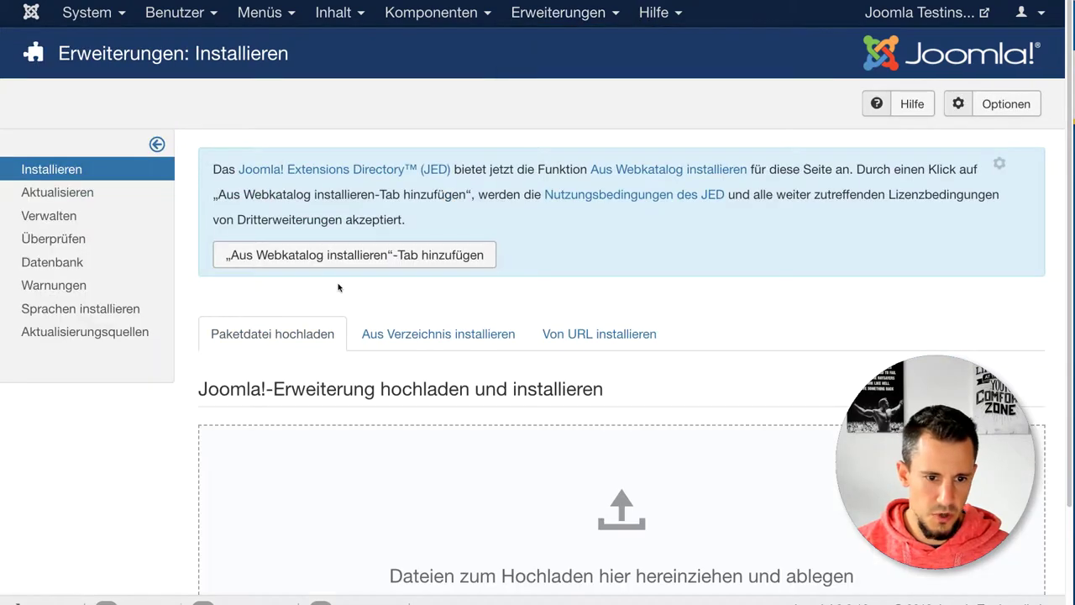
left_click(528, 12)
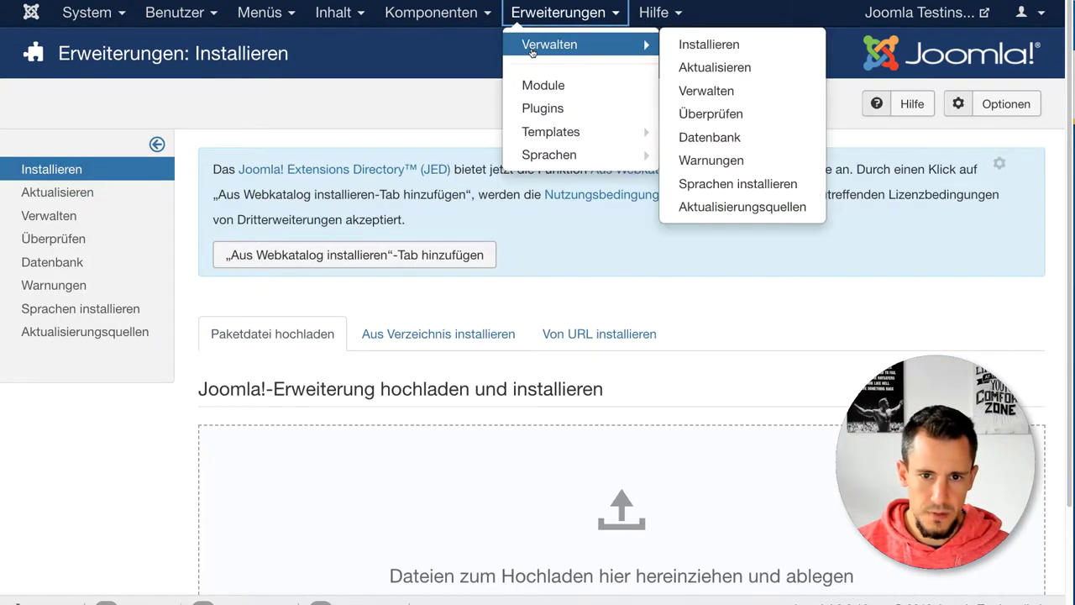
left_click(529, 48)
left_click(541, 12)
left_click(529, 81)
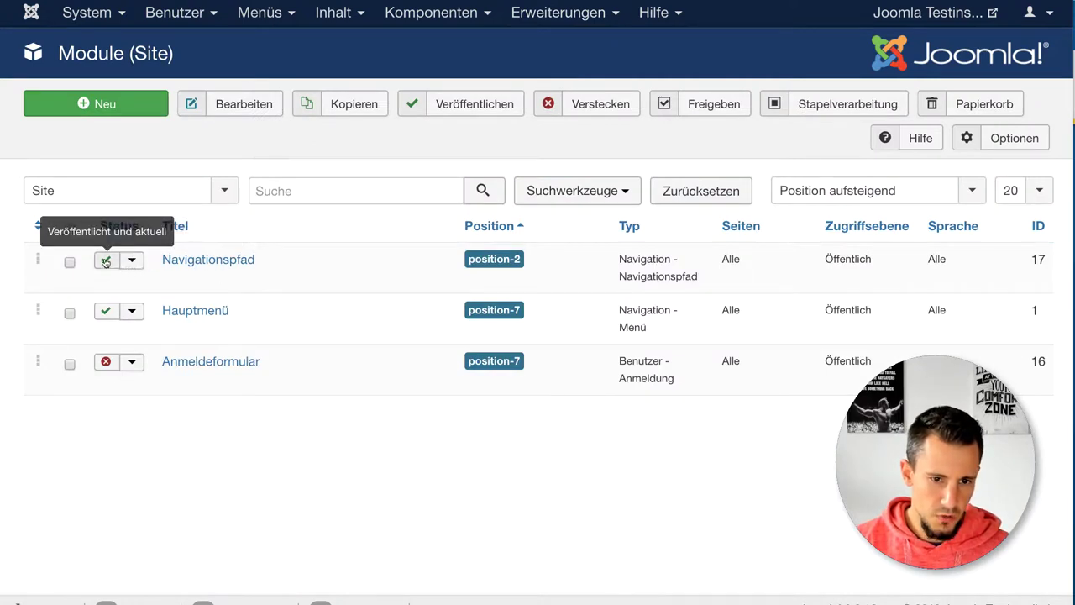
Step: Unpublish Navigationspfad, check the frontend without it, then republish it and reload the frontend
left_click(110, 262)
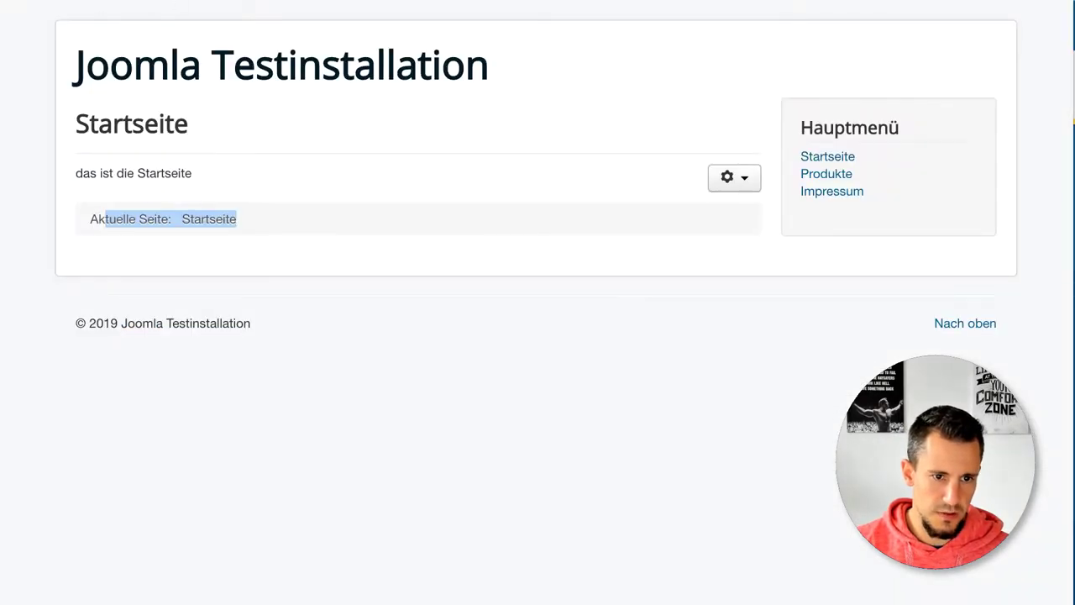
key("F5")
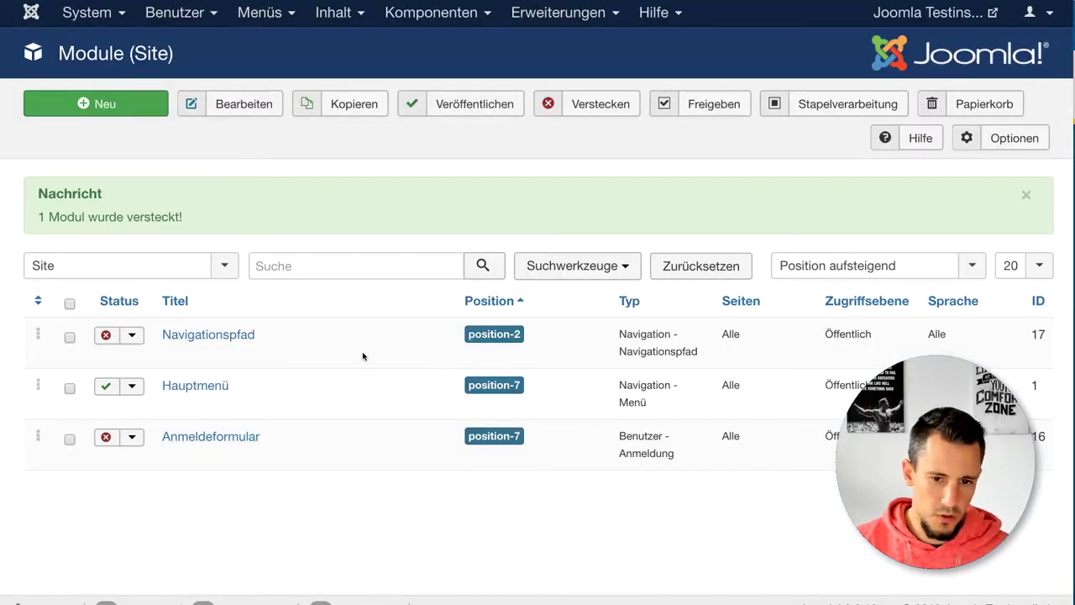
left_click_drag(514, 335, 519, 336)
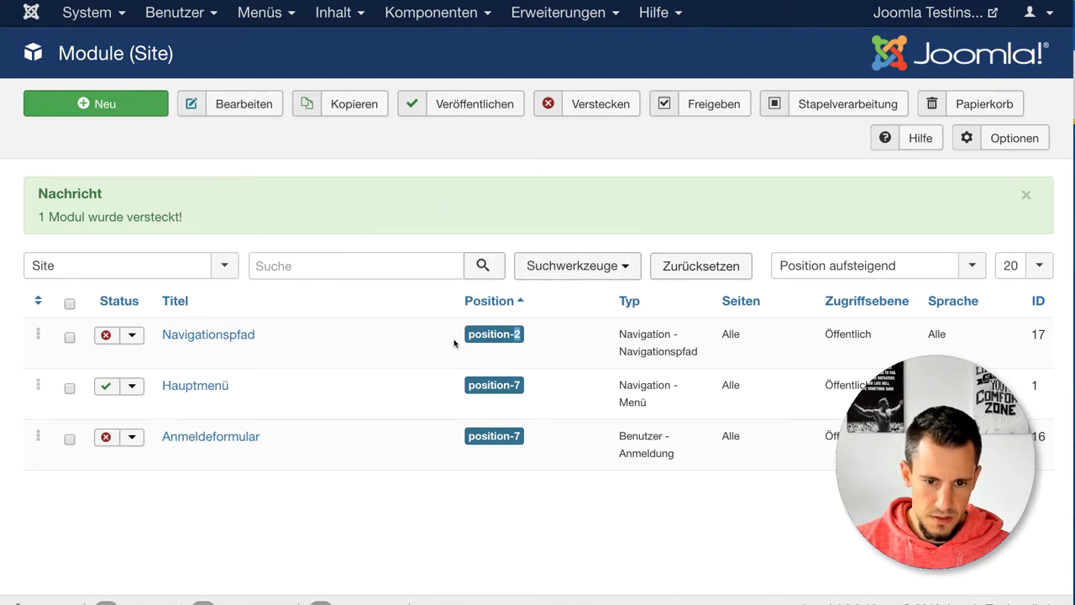
left_click(106, 334)
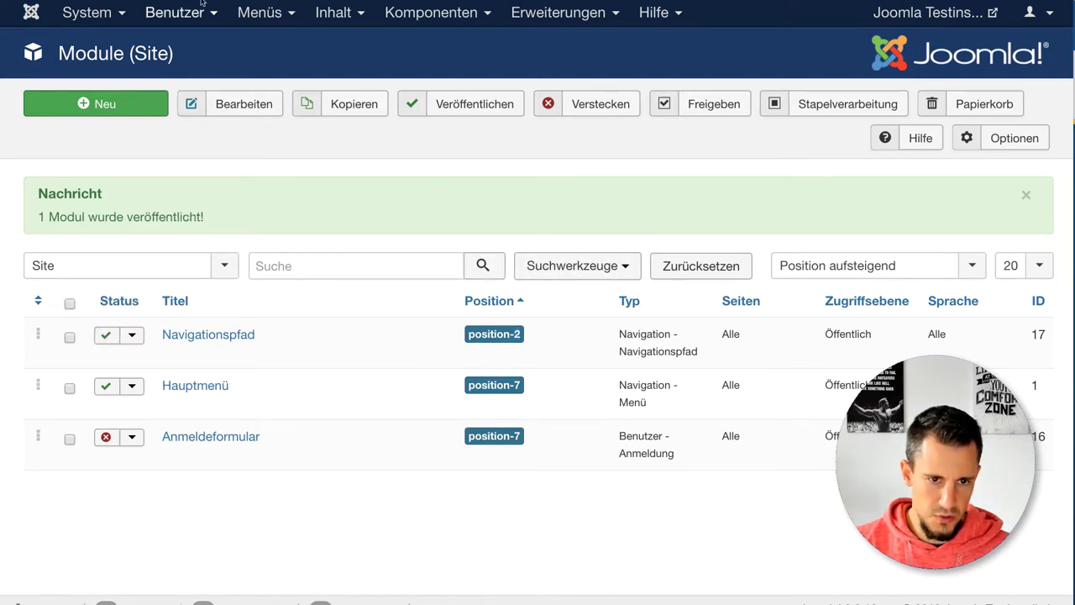
key("ctrl+Tab")
key("ctrl+r")
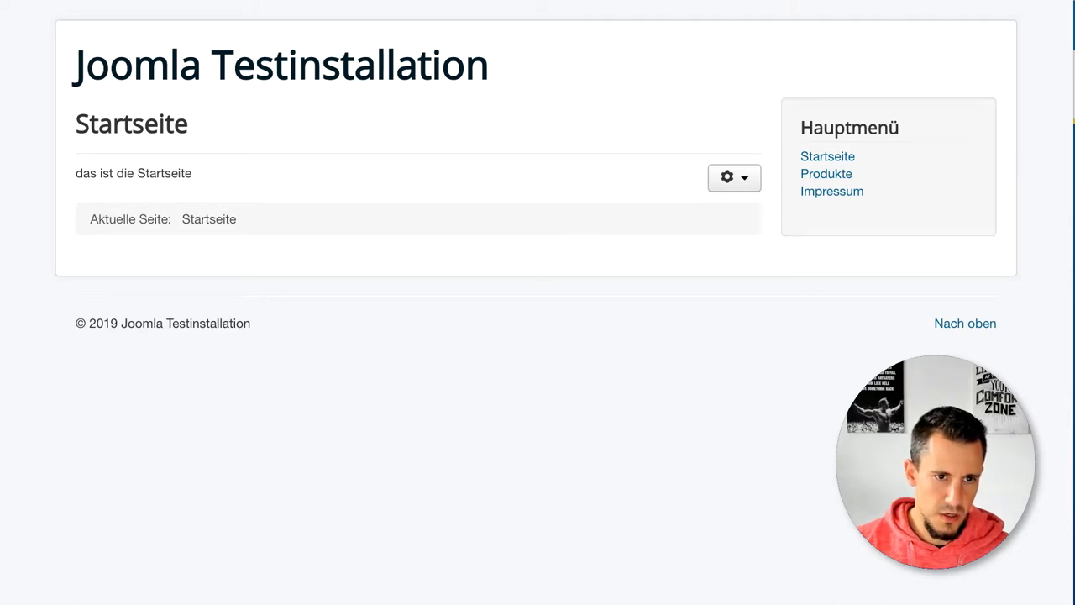
Step: Assign Navigationspfad to position Oben [position-1], save, and reload the frontend to confirm
key("ctrl+shift+Tab")
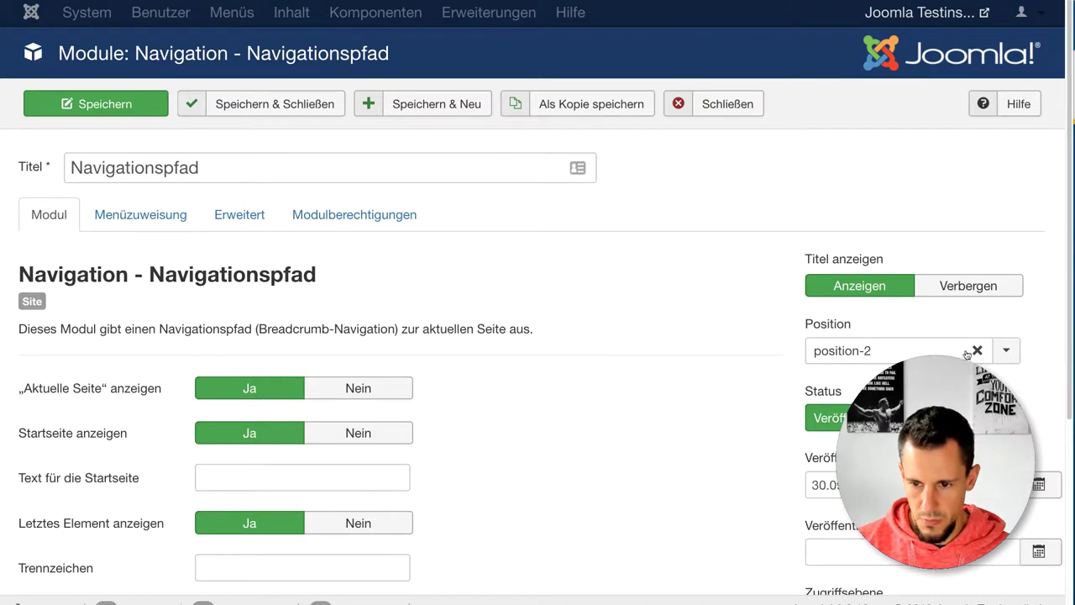
left_click(1005, 351)
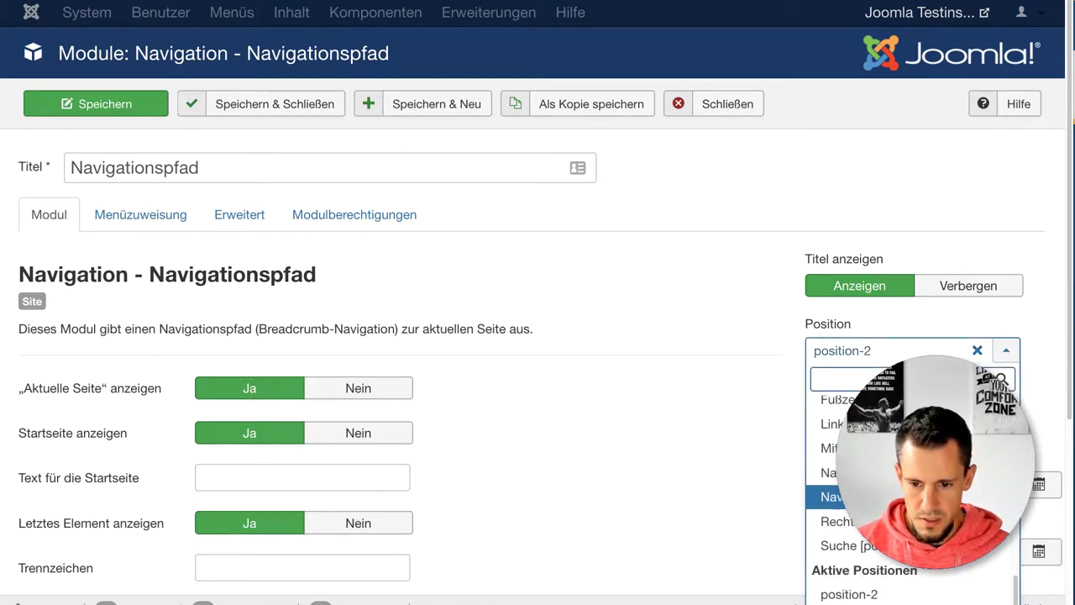
scroll(832, 487, "down", 3)
scroll(831, 487, "up", 5)
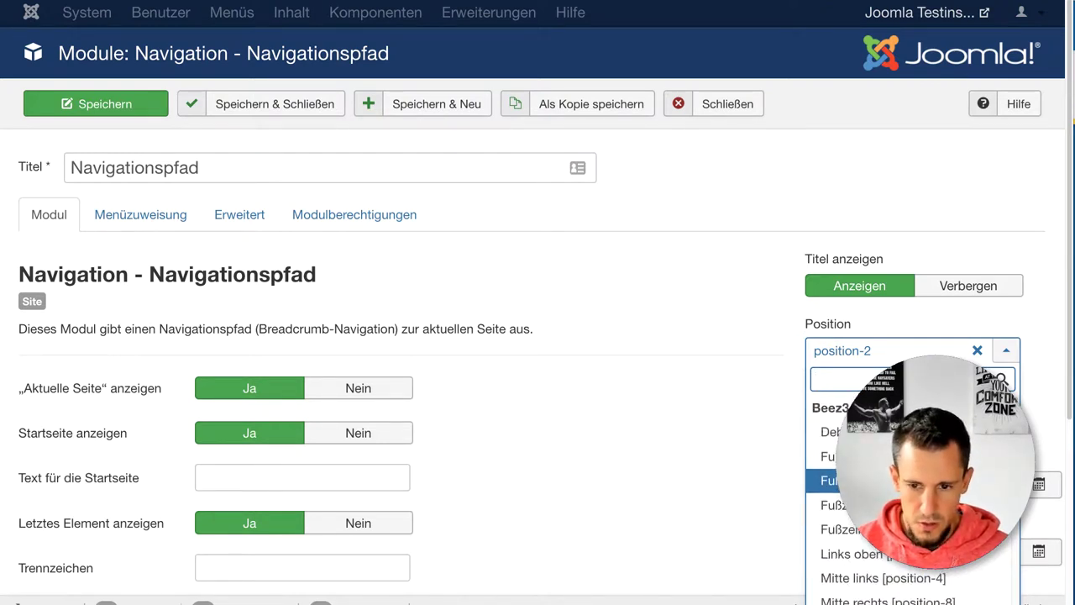
scroll(831, 470, "down", 3)
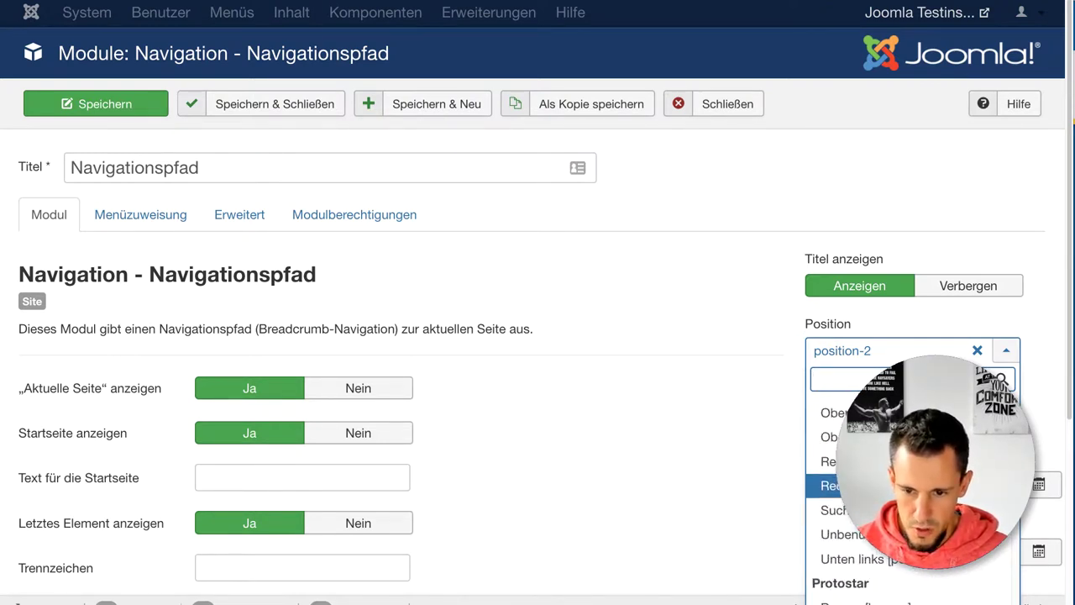
left_click(831, 437)
left_click(95, 104)
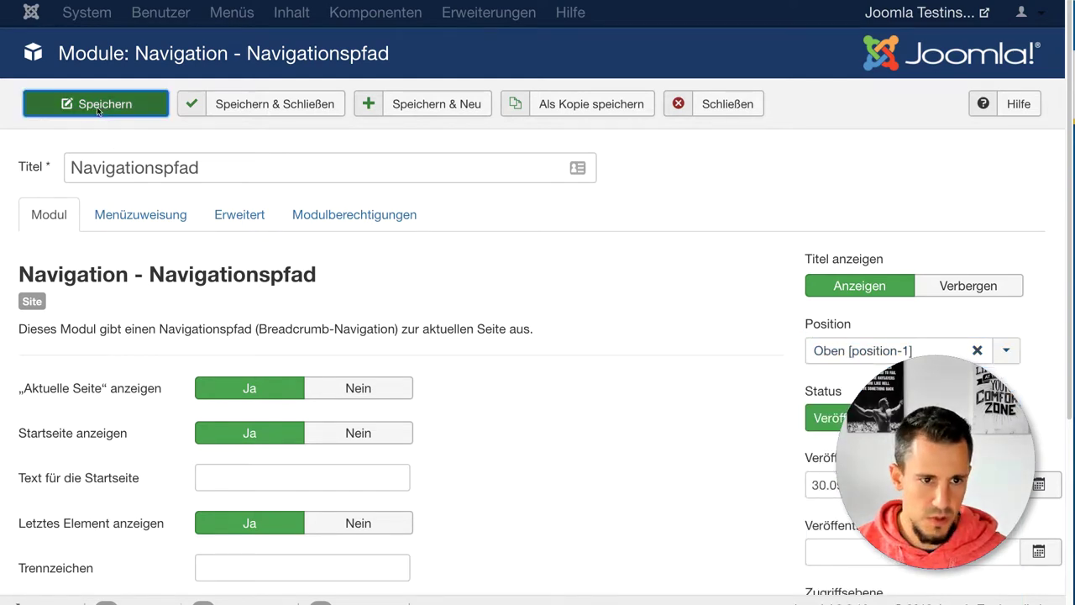
key("ctrl+Tab")
key("F5")
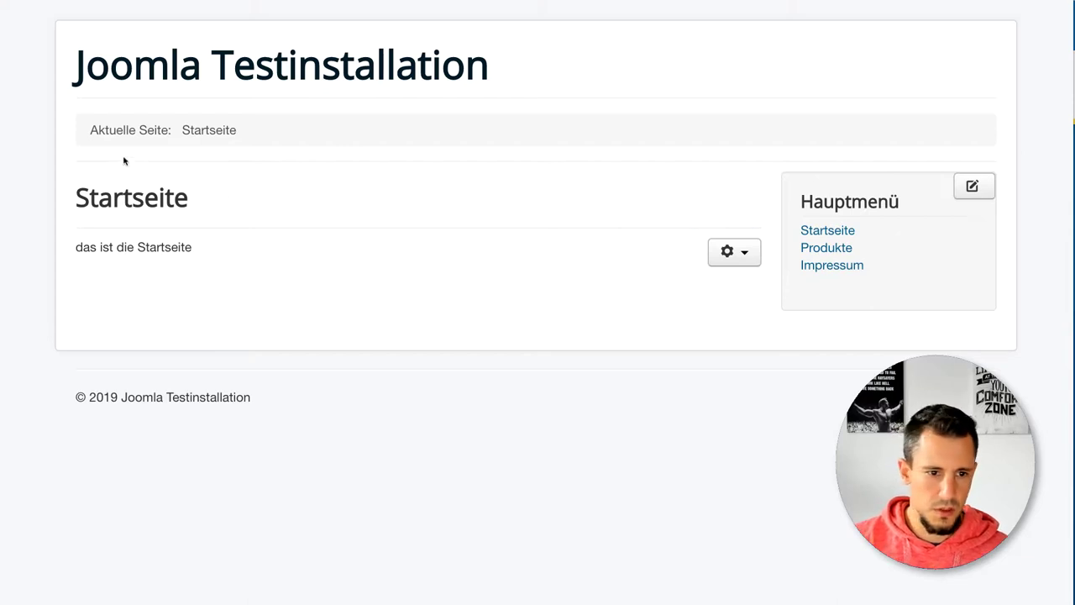
Step: Close the Navigationspfad module editor and open System > Konfiguration at its Site settings
left_click_drag(116, 130, 254, 131)
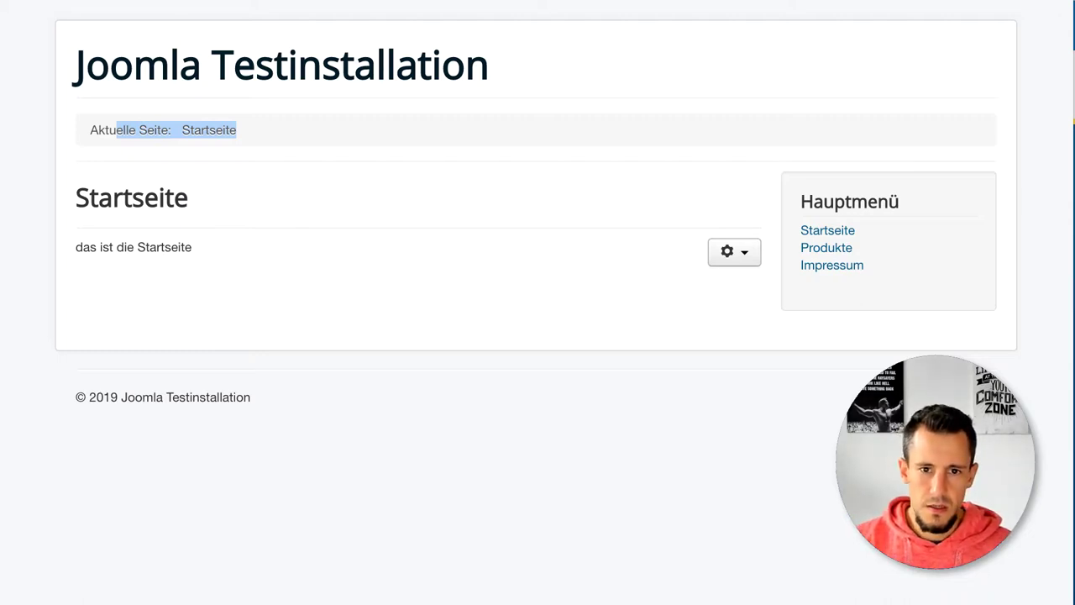
key("ctrl+Tab")
left_click(739, 108)
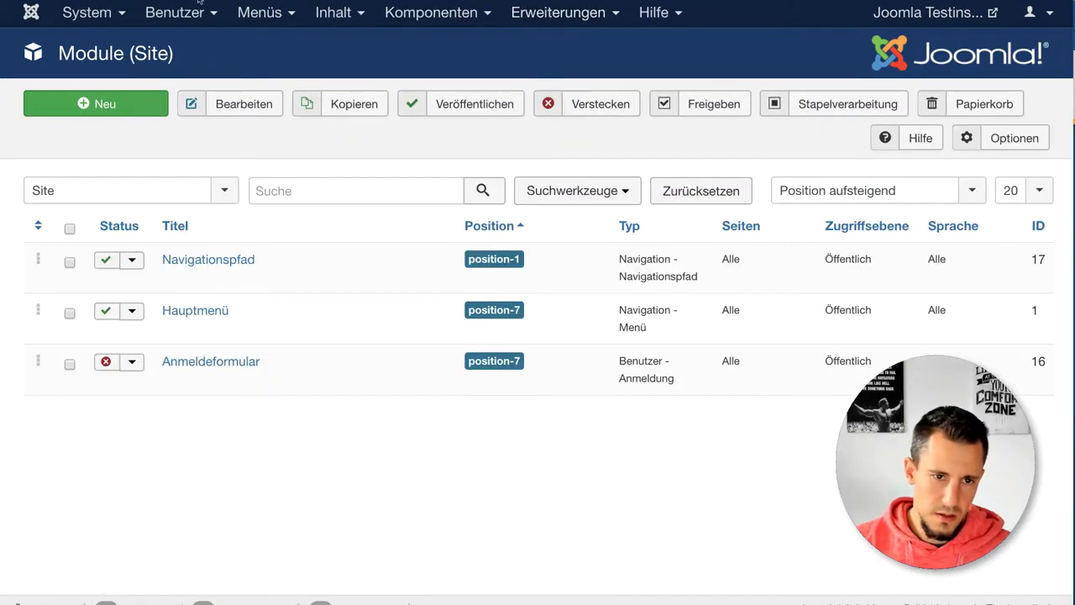
left_click(87, 12)
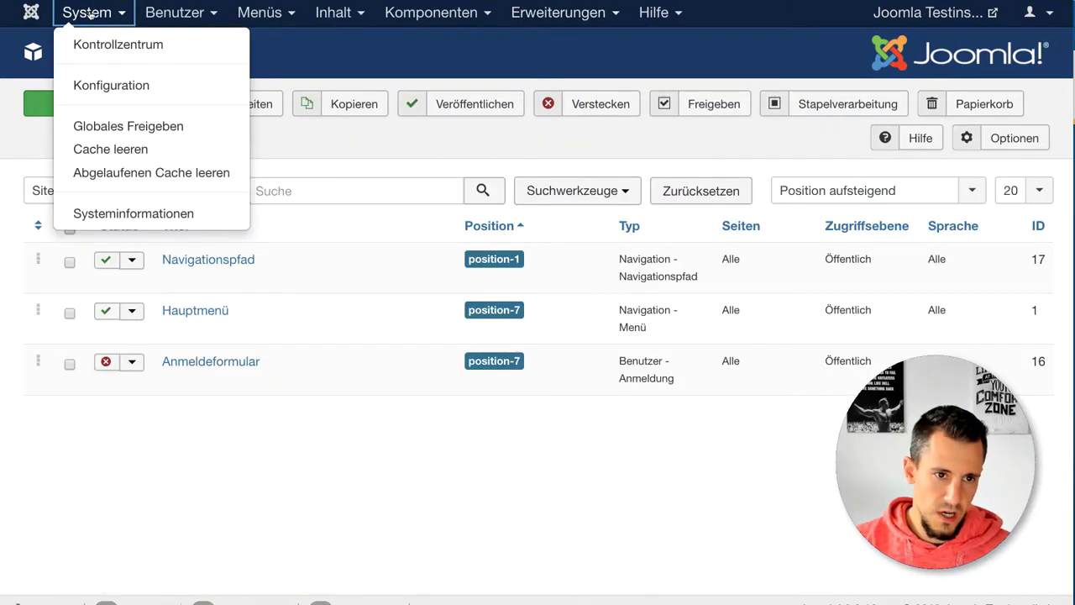
left_click(96, 87)
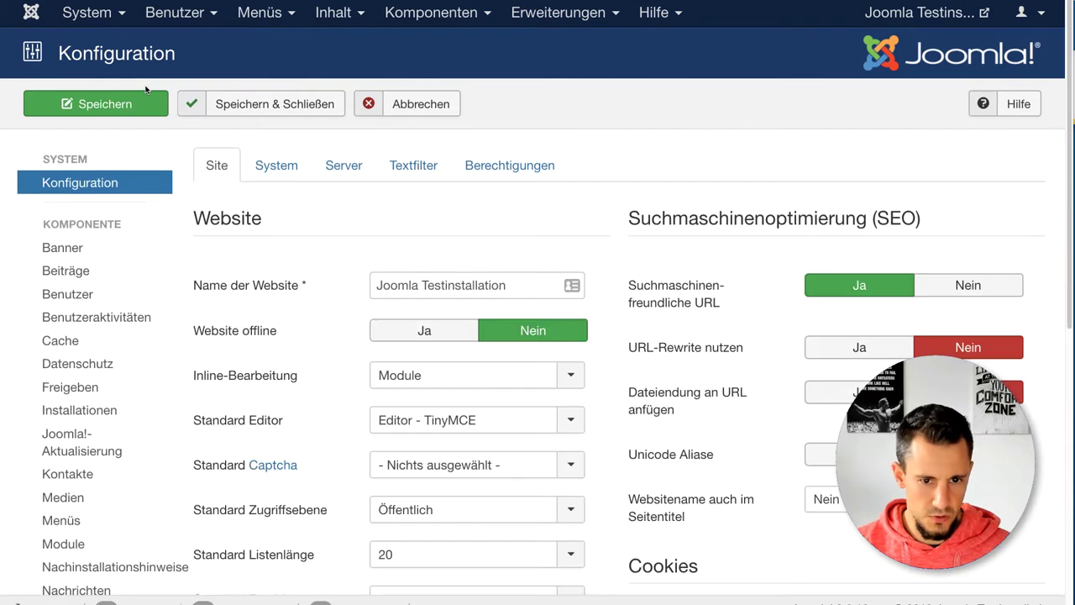
scroll(138, 88, "down", 6)
scroll(149, 90, "up", 6)
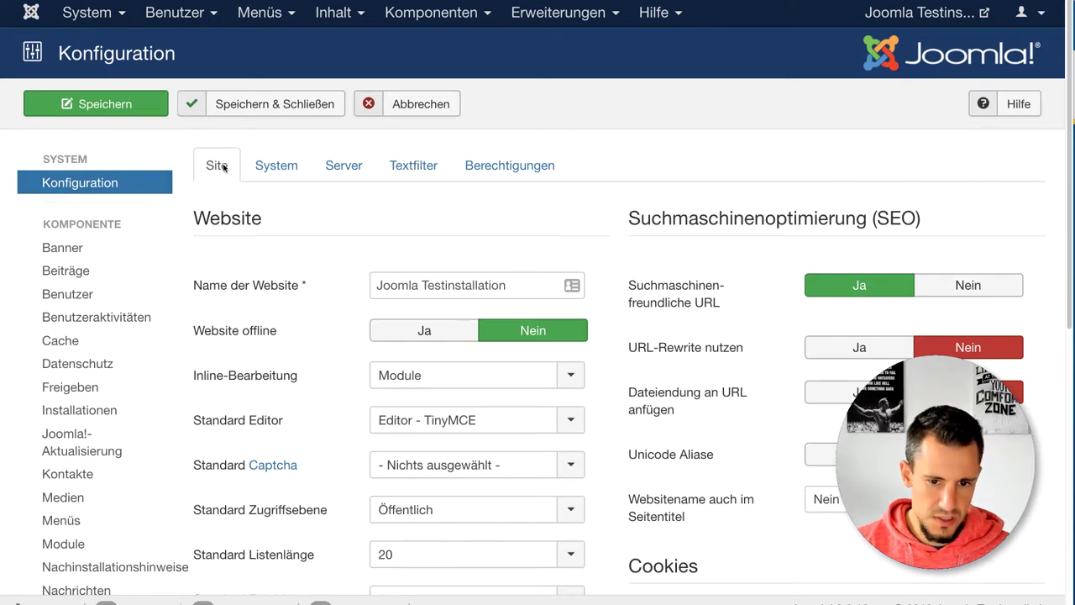
scroll(297, 251, "down", 6)
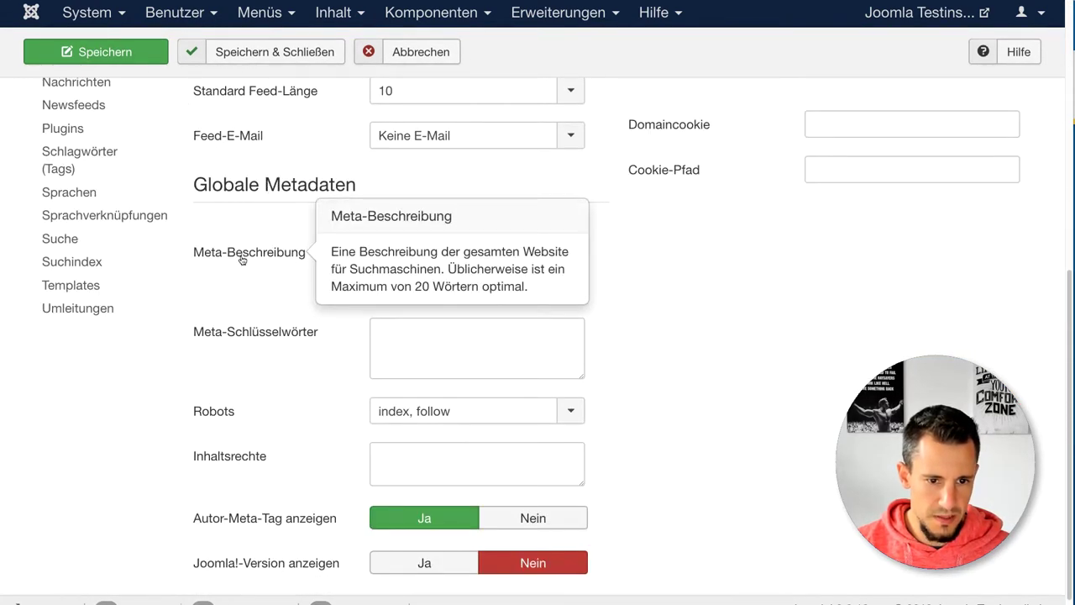
left_click(409, 282)
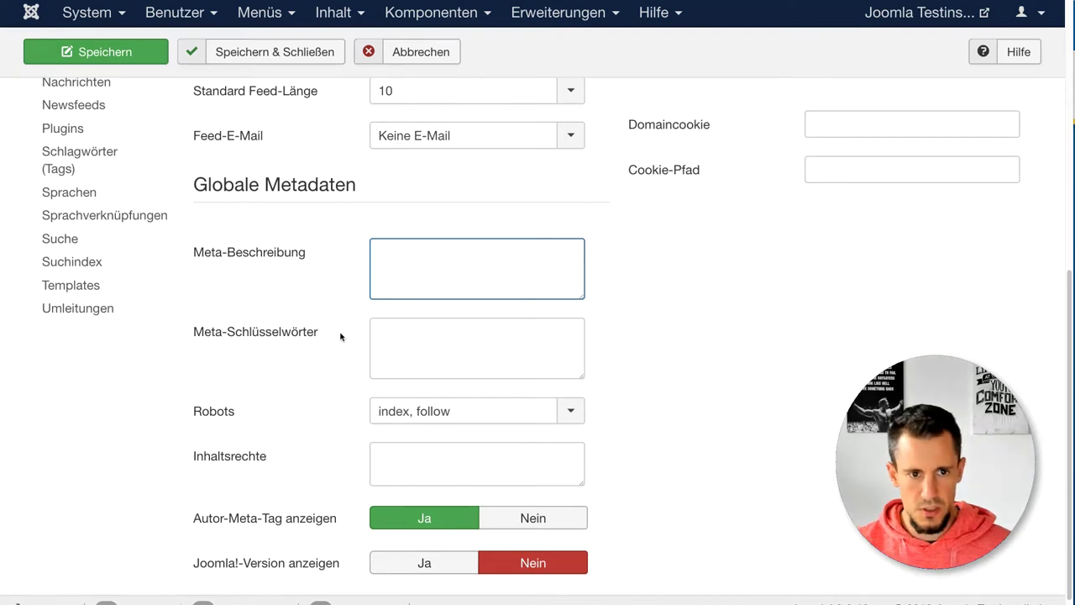
scroll(334, 341, "down", 1)
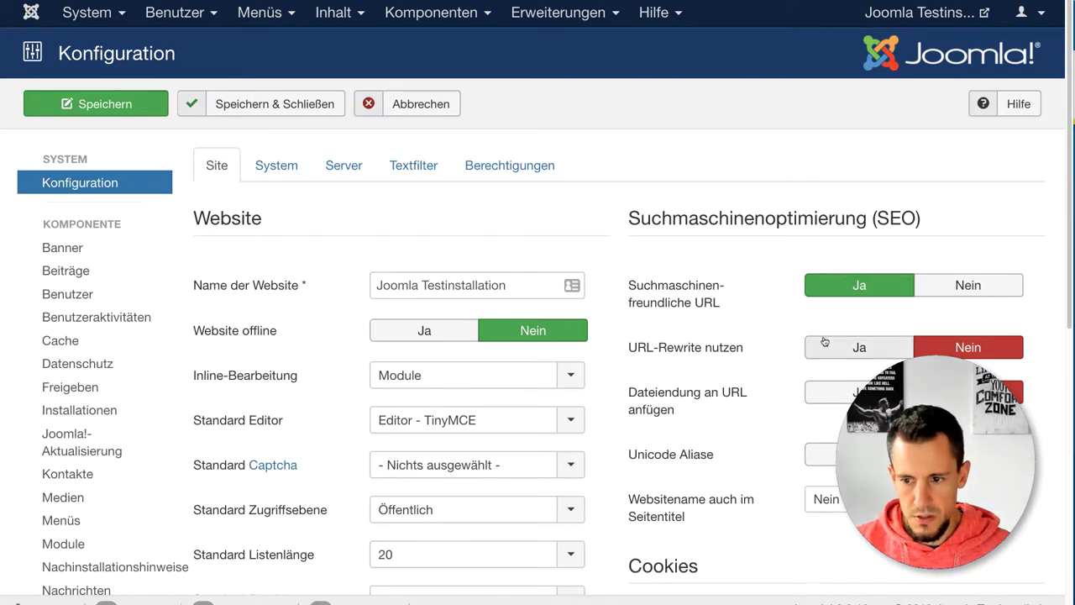
mouse_move(670, 352)
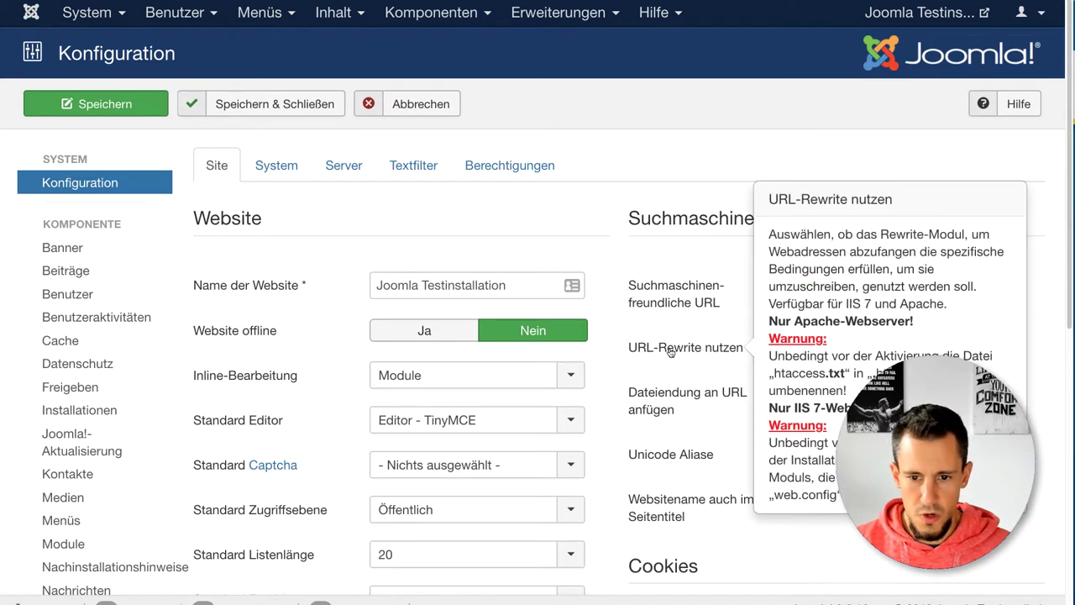
mouse_move(727, 292)
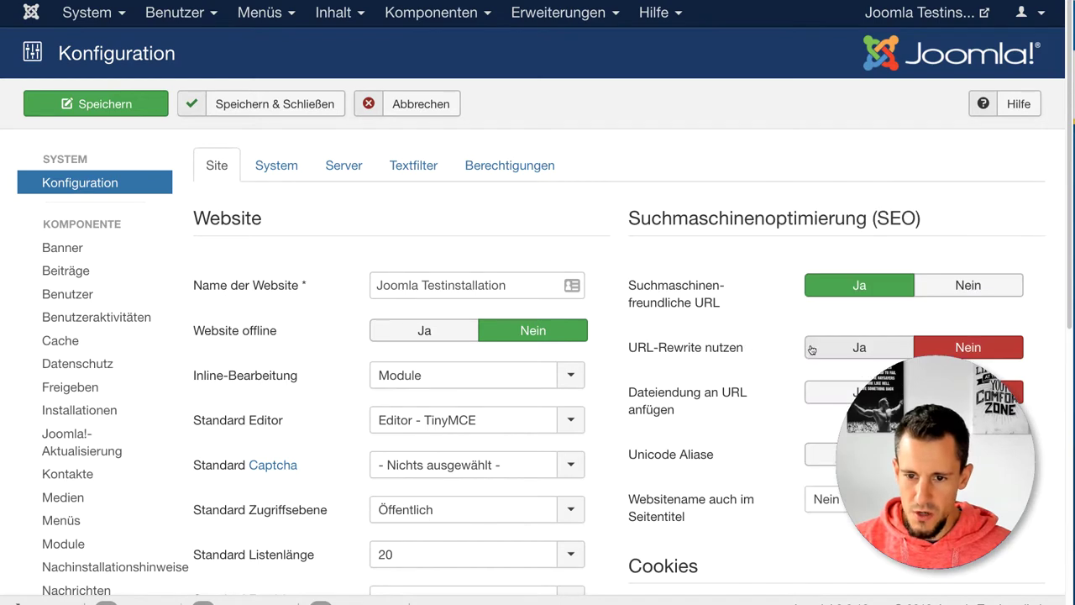
mouse_move(706, 354)
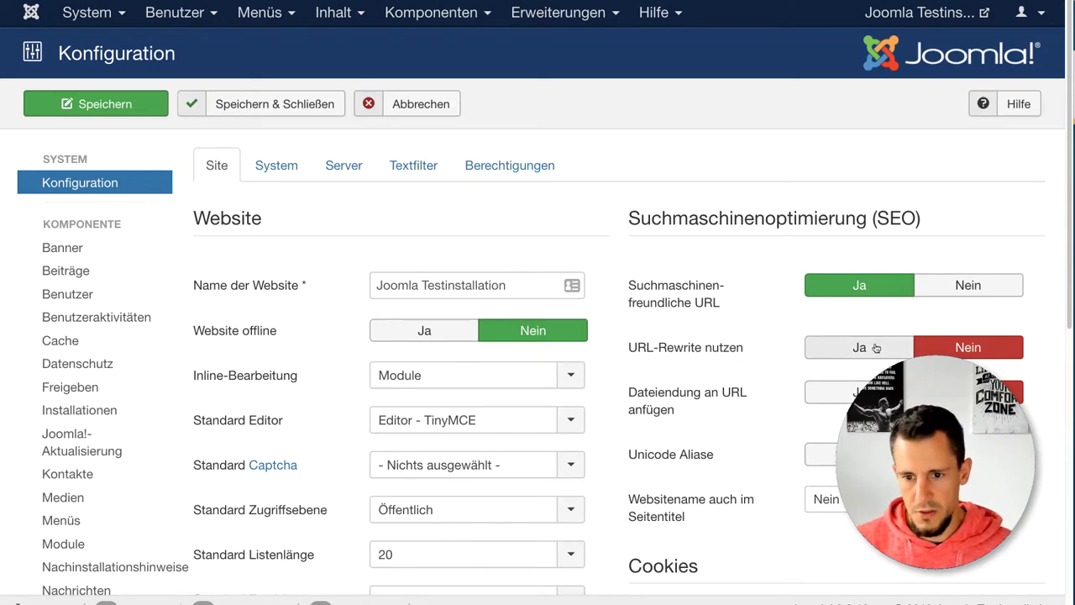
Step: Set Sitzungslänge to 30 on the System tab and save the configuration
left_click(288, 171)
scroll(466, 238, "down", 1)
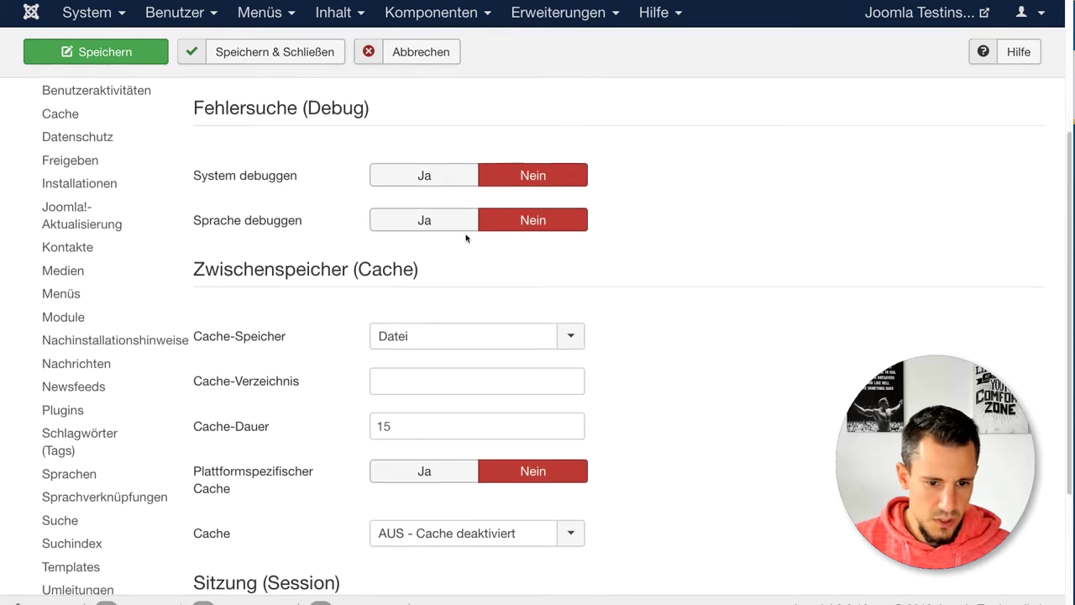
scroll(269, 465, "down", 3)
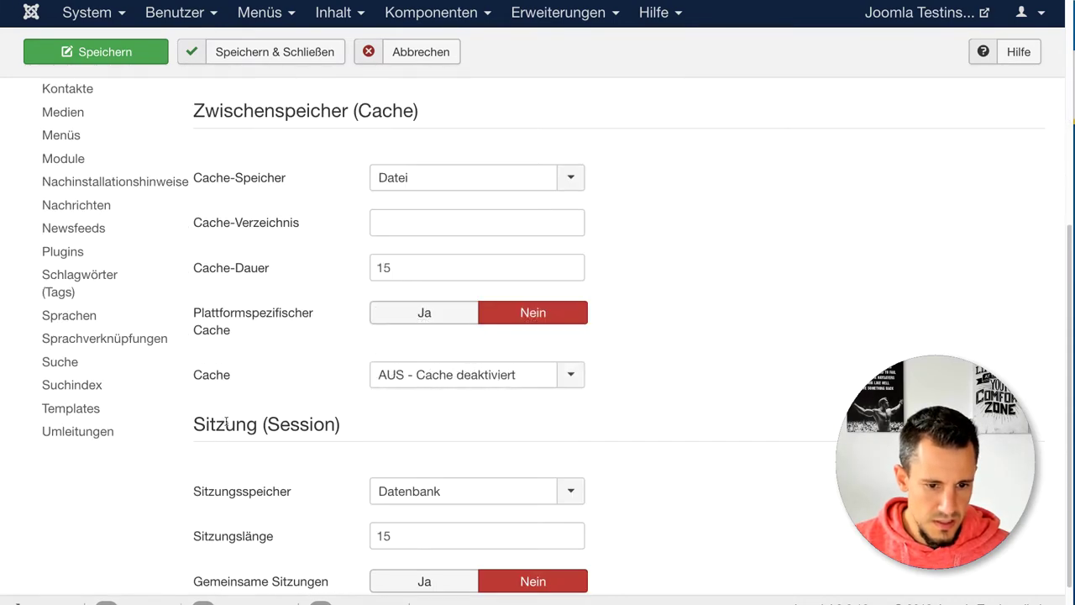
scroll(252, 423, "up", 1)
left_click_drag(395, 479, 342, 479)
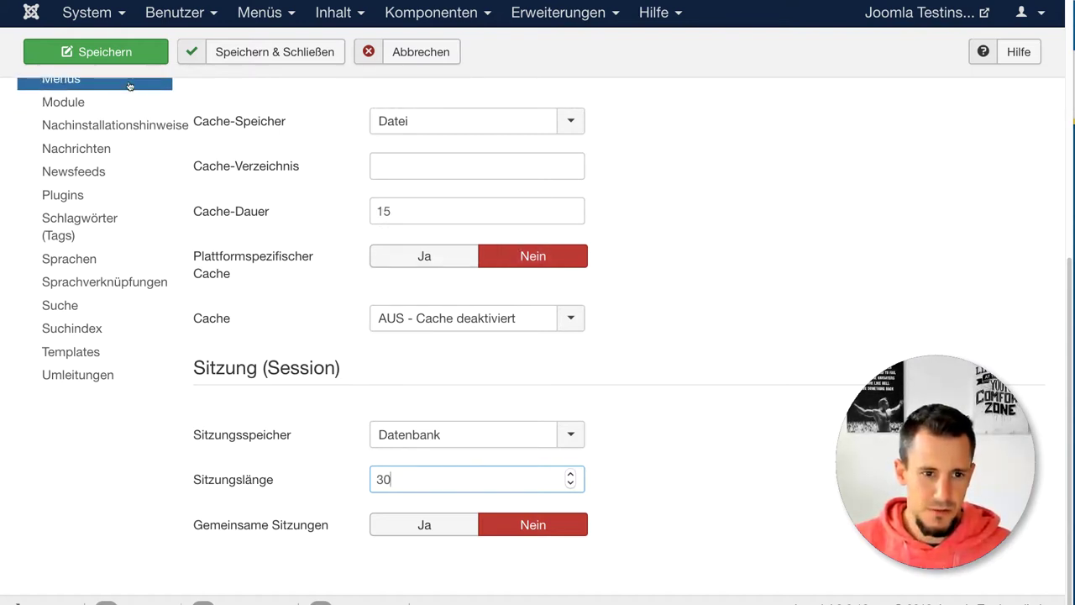
left_click(122, 54)
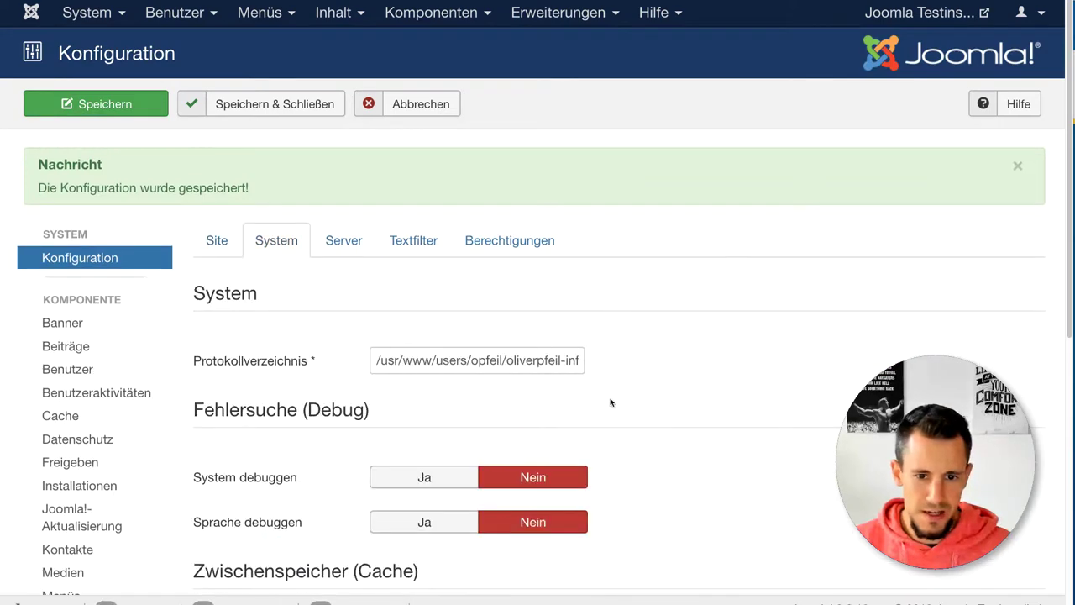
Step: Review the settings on the configuration's Server tab
left_click(344, 239)
scroll(566, 336, "down", 5)
scroll(566, 336, "up", 5)
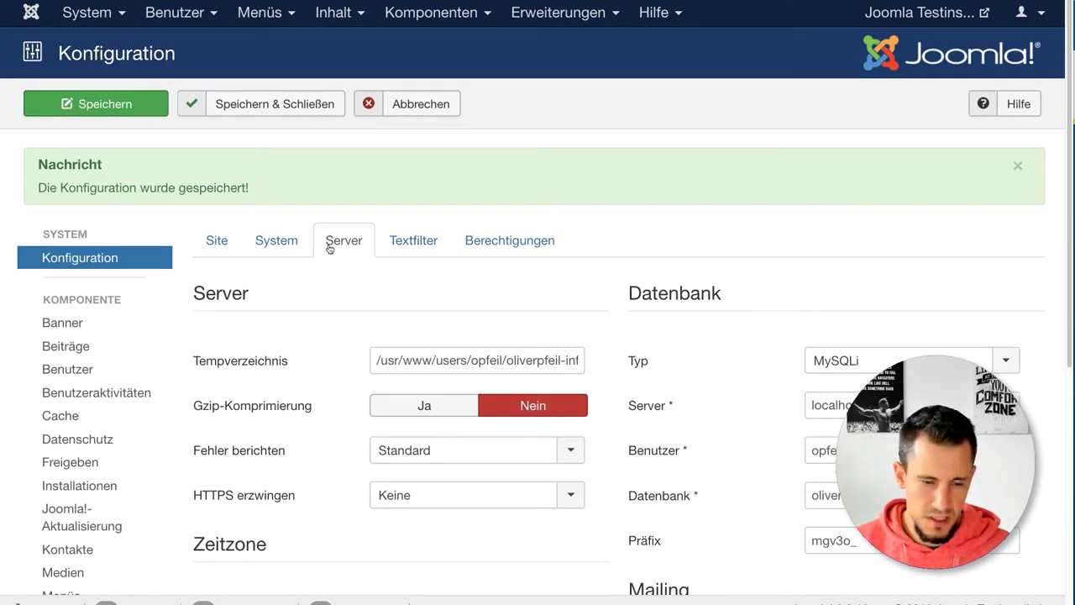
scroll(201, 269, "down", 2)
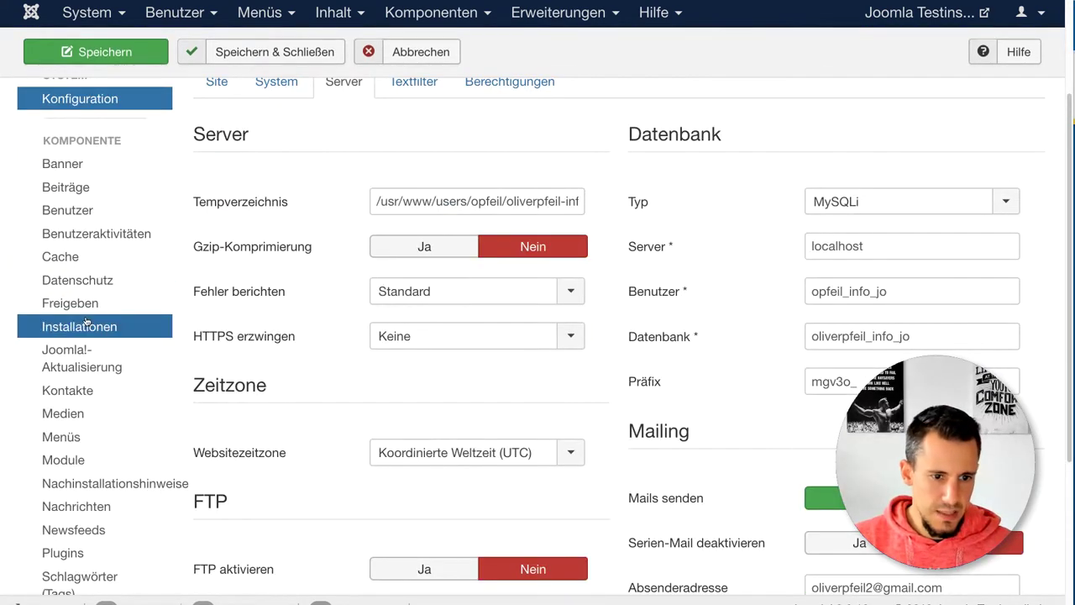
scroll(93, 323, "down", 2)
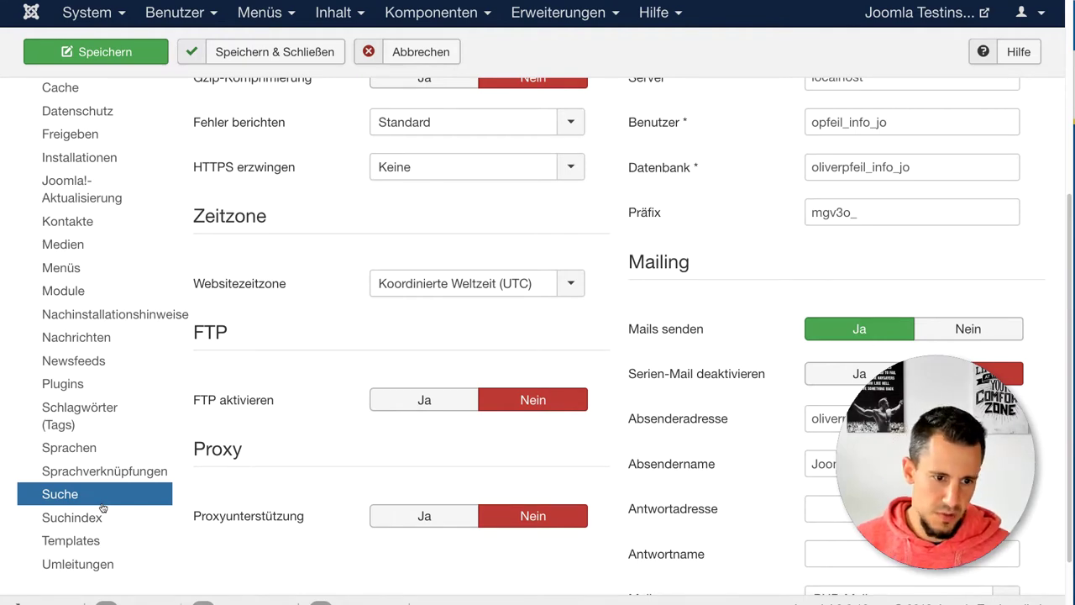
scroll(65, 258, "up", 1)
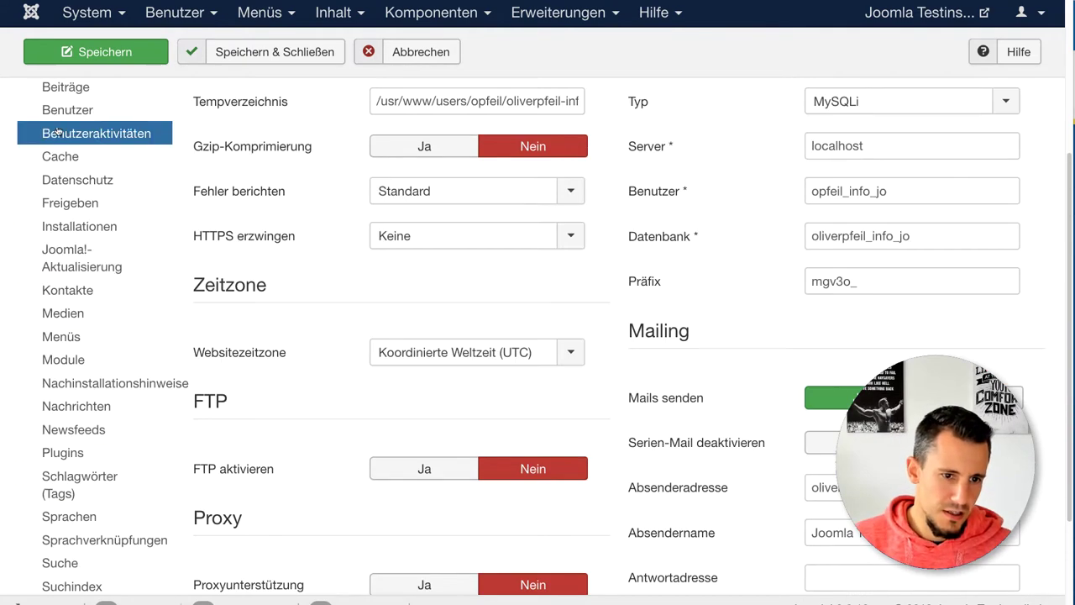
scroll(64, 185, "up", 4)
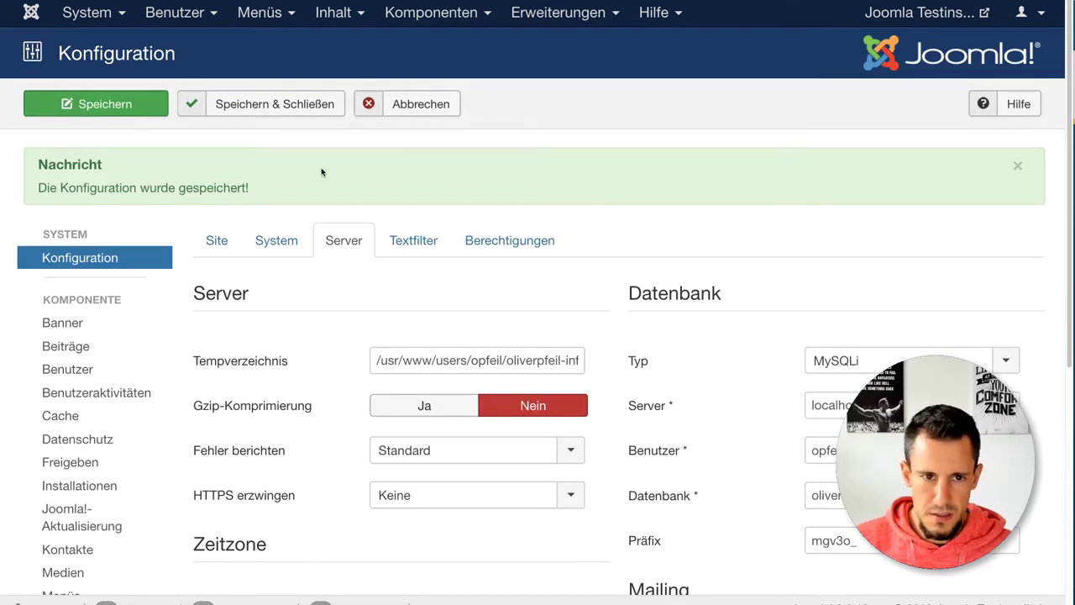
Step: Set 'Suchstatistiken erfassen' to Ja in the Search component options and save and close
left_click(464, 16)
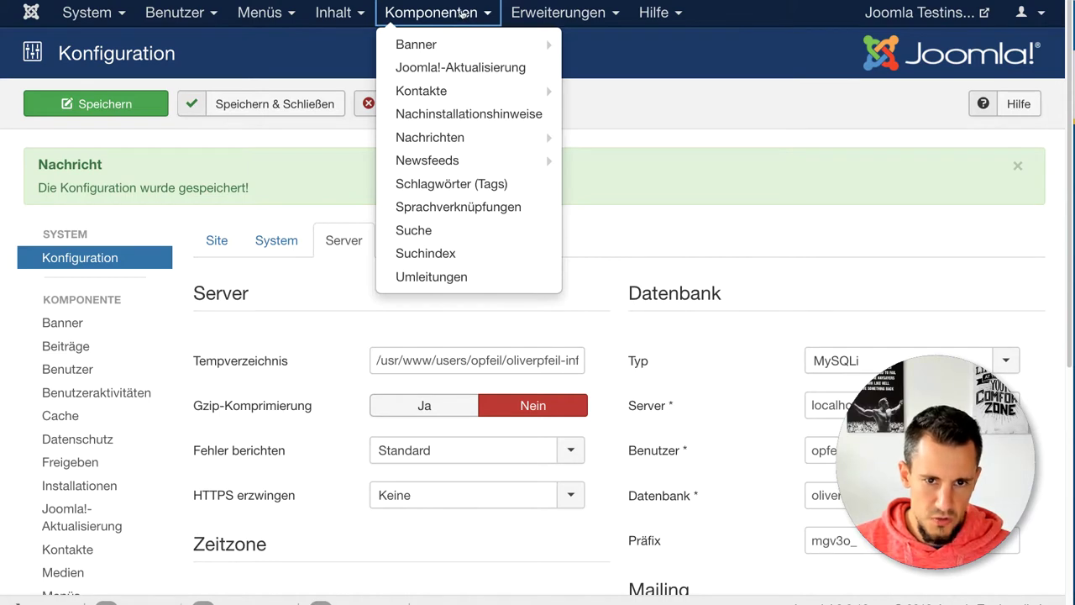
left_click(409, 234)
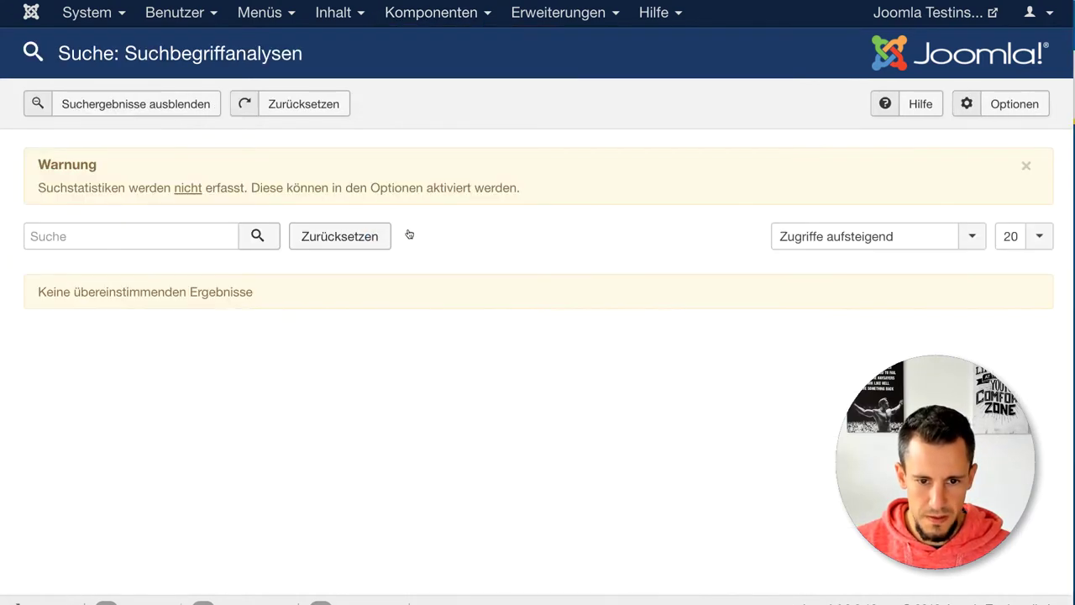
left_click(1019, 107)
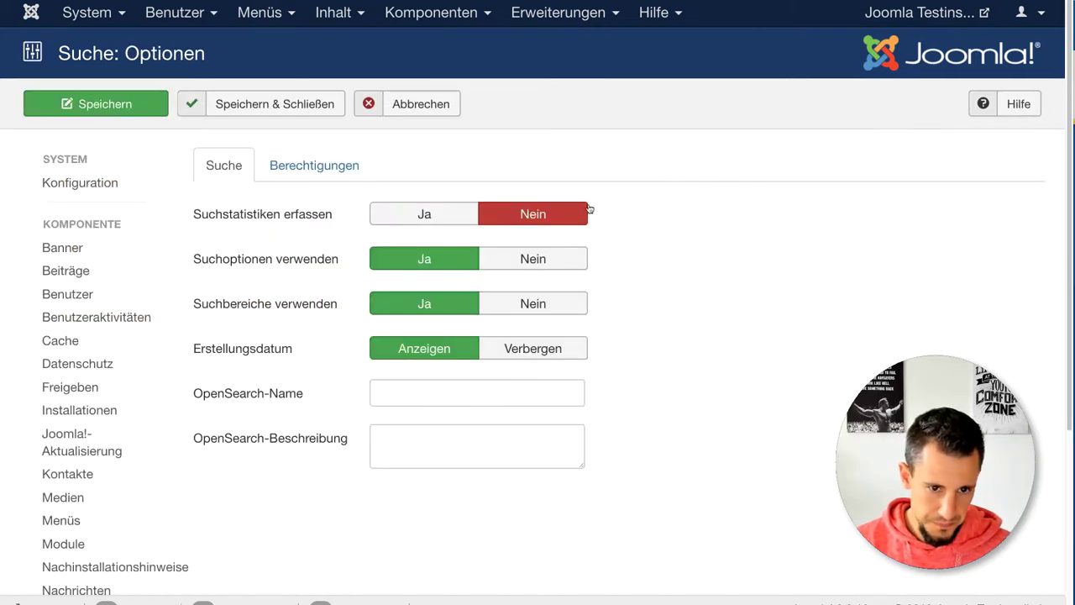
left_click(451, 217)
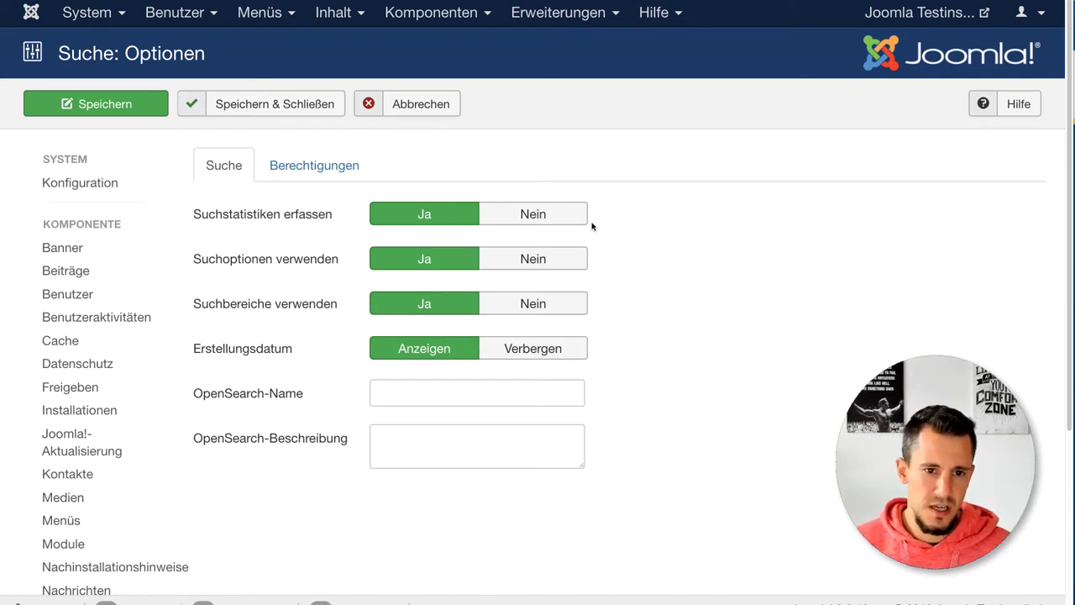
left_click(263, 108)
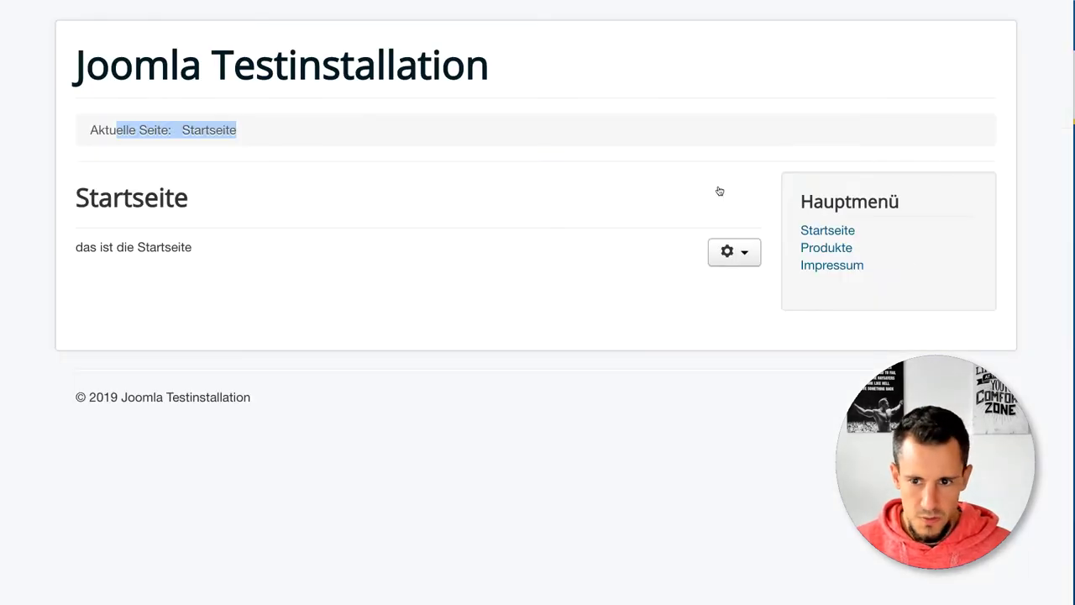
mouse_move(851, 206)
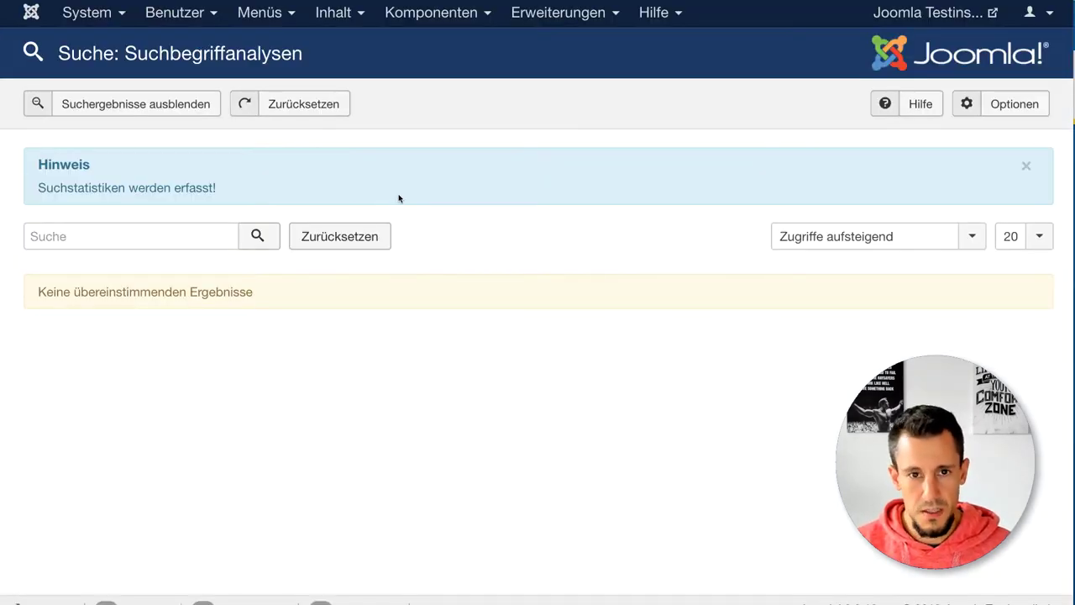
Step: Create a new site module of type Suchen from Erweiterungen > Module
left_click(559, 15)
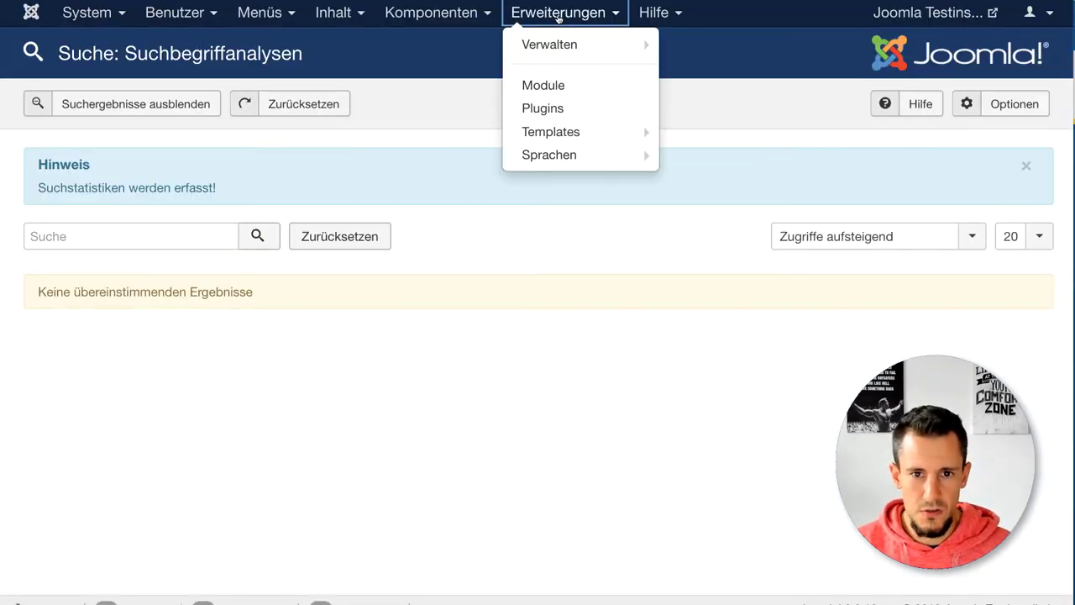
left_click(542, 85)
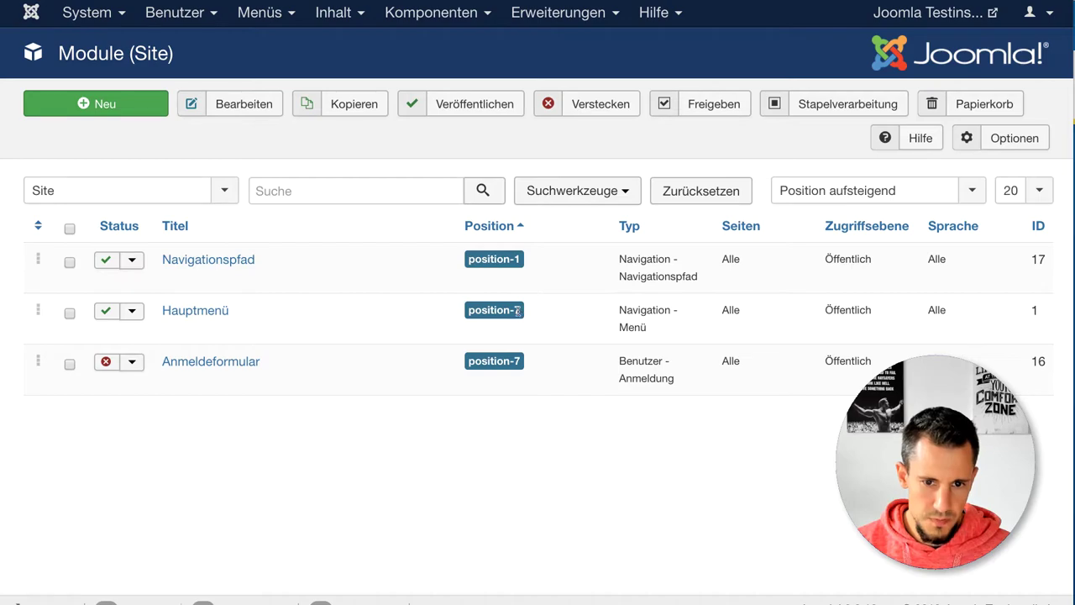
left_click(103, 105)
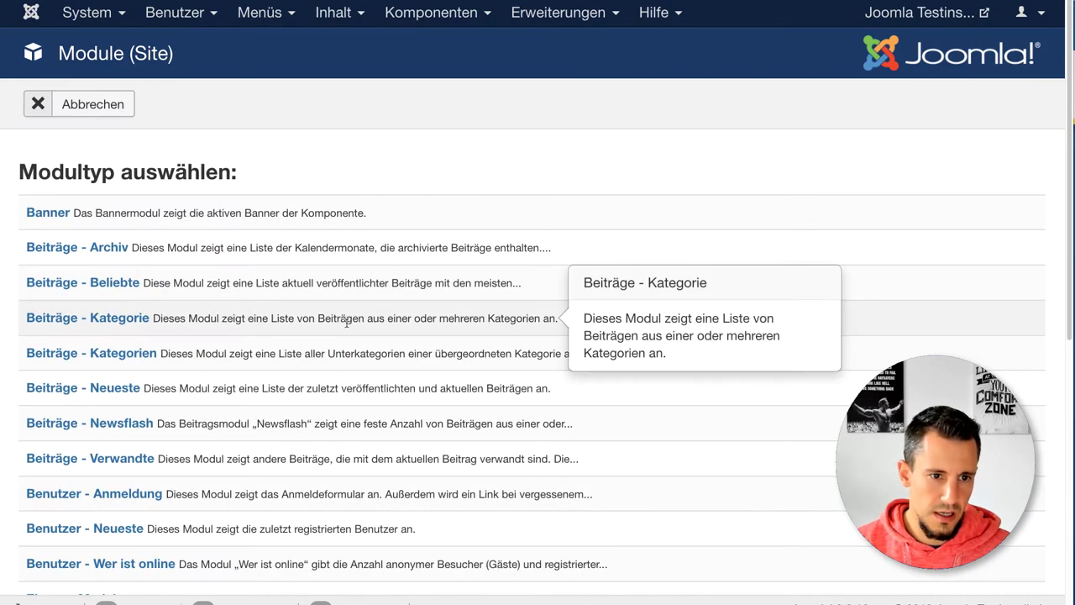
scroll(210, 360, "down", 5)
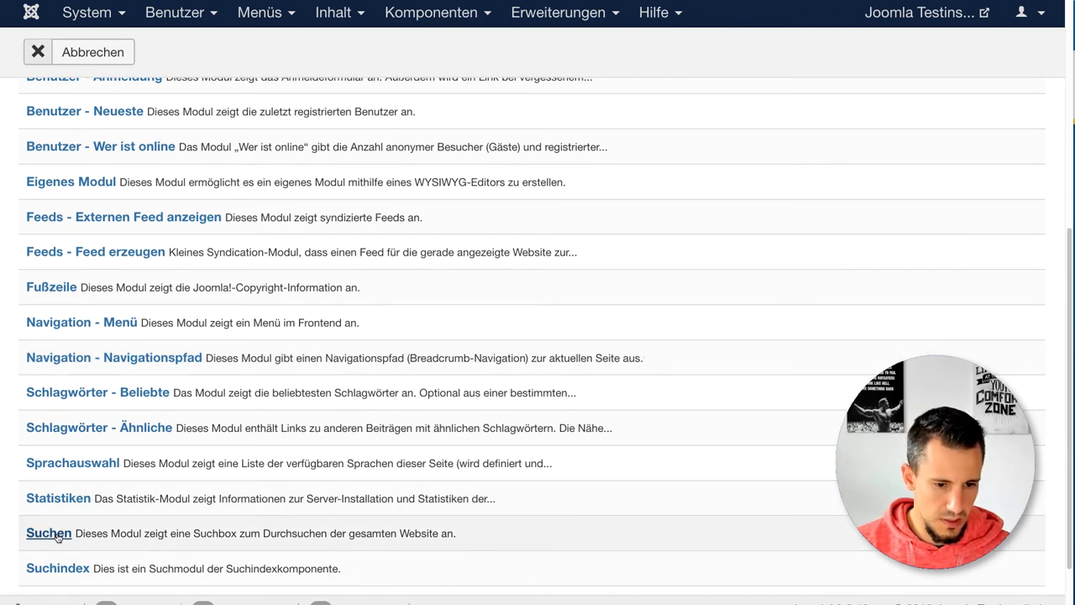
left_click(49, 533)
Step: Title it Suche, place it at Mitte rechts [position-8], save, and check the frontend
left_click(107, 173)
type("Suche")
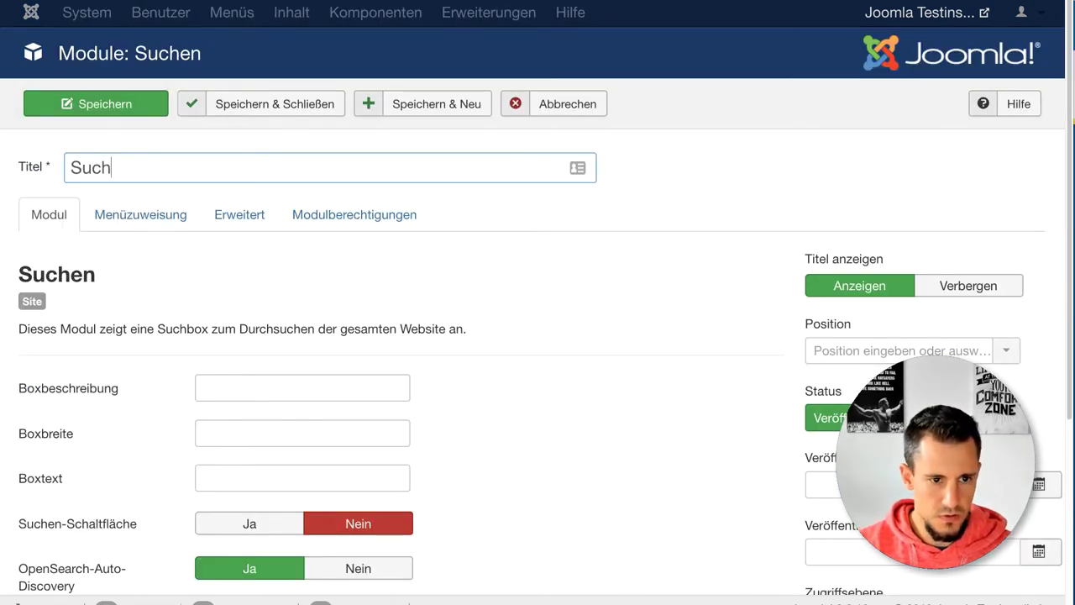
left_click(842, 350)
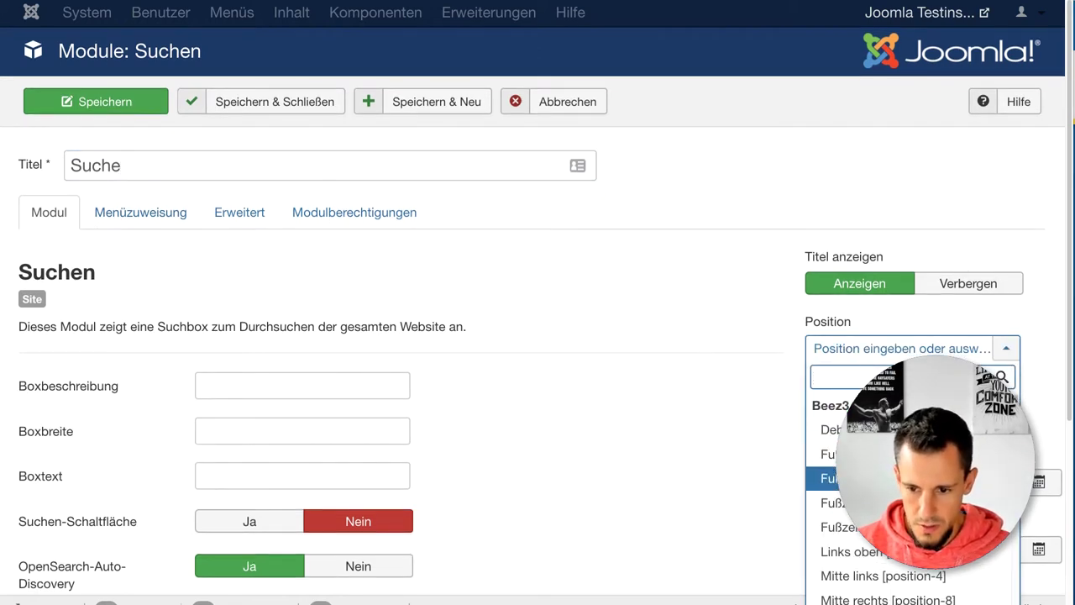
left_click(849, 599)
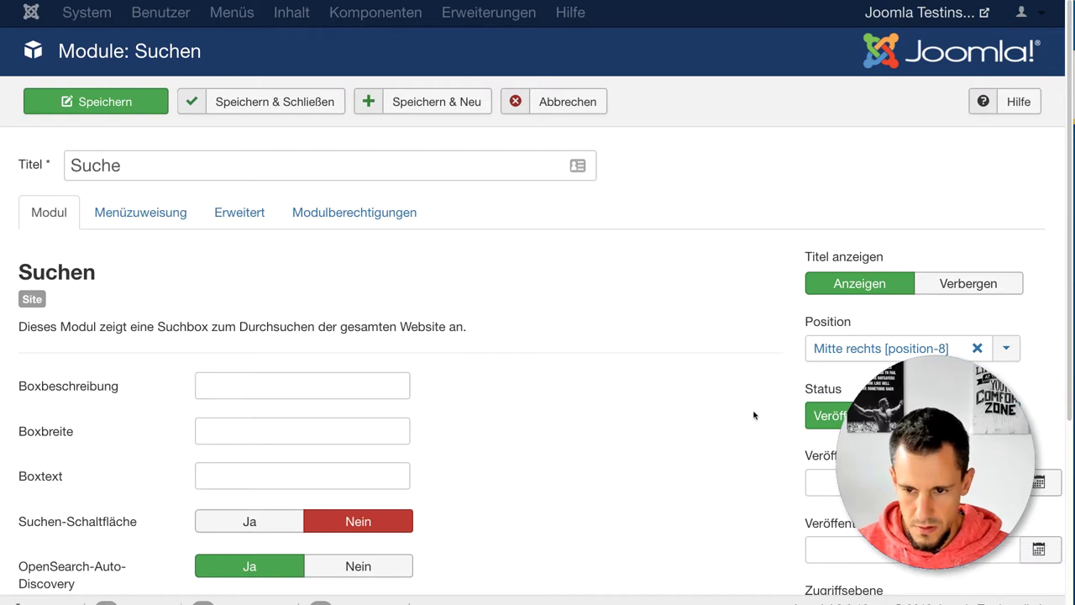
left_click(122, 103)
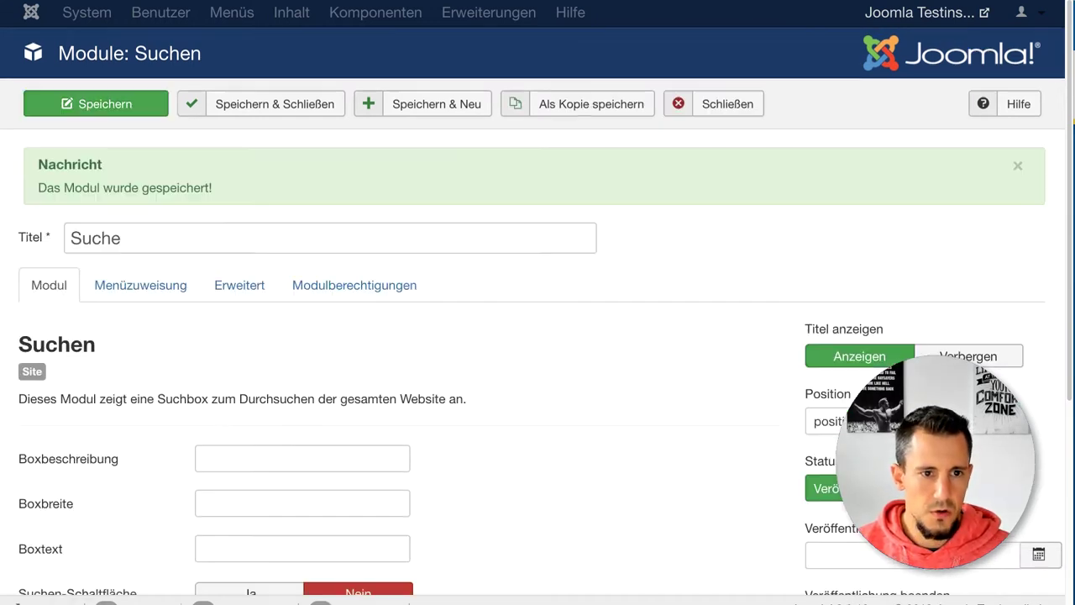
key("ctrl+Tab")
key("ctrl+r")
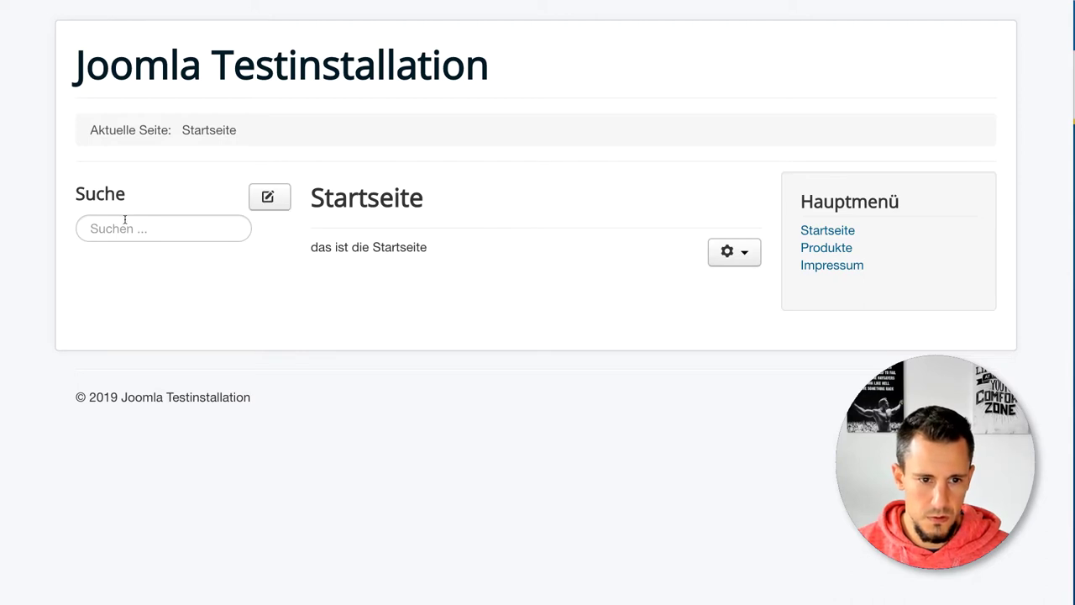
key("ctrl+Tab")
Step: Reopen the Suche module, change its position to Rechts [position-7], and save
left_click(705, 105)
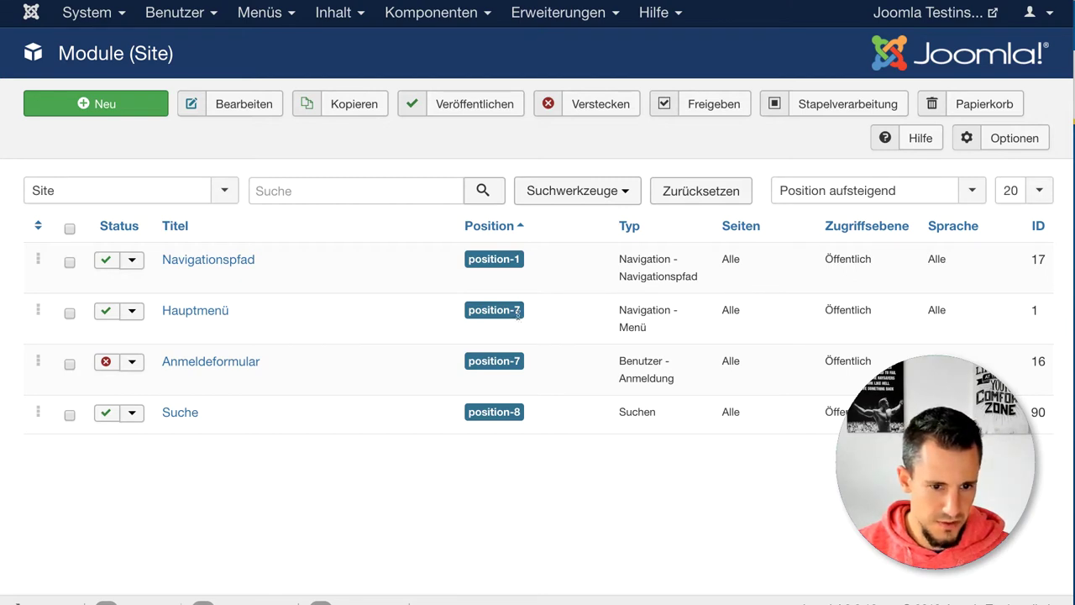
left_click(181, 413)
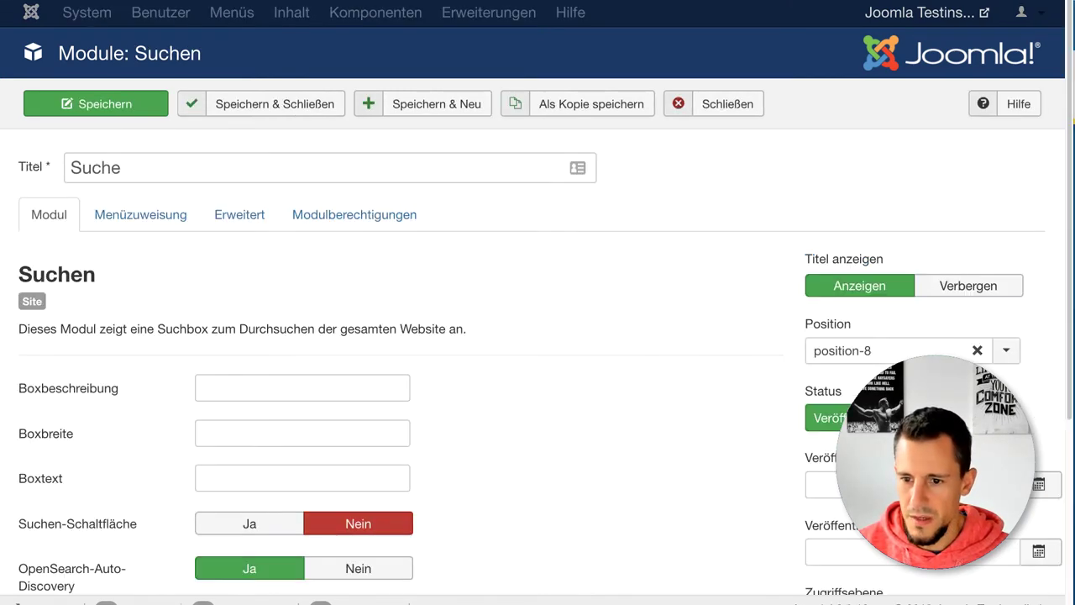
left_click(976, 351)
left_click(970, 357)
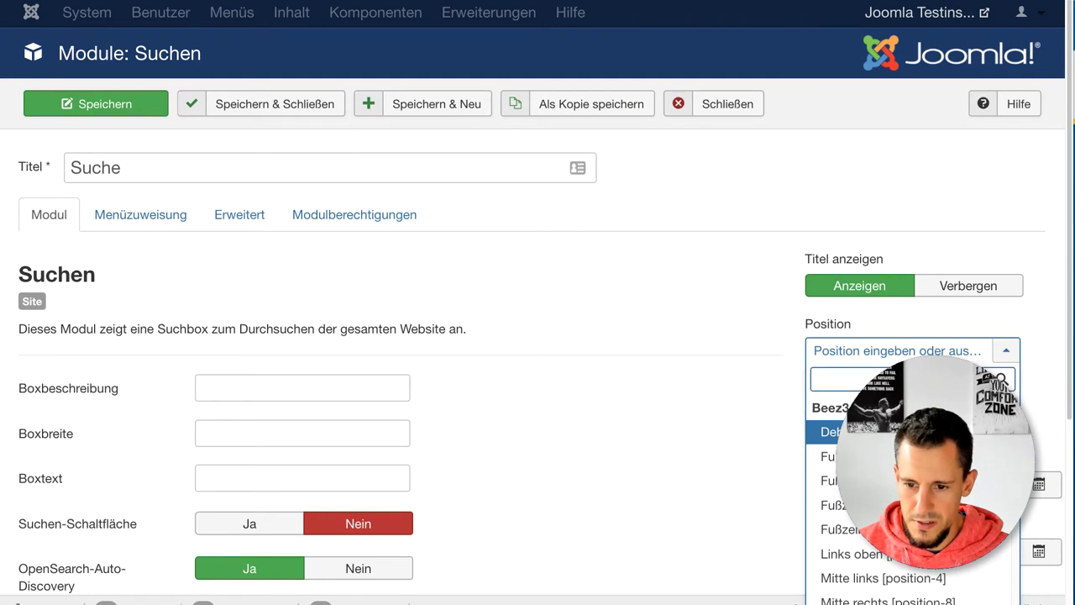
scroll(840, 504, "down", 3)
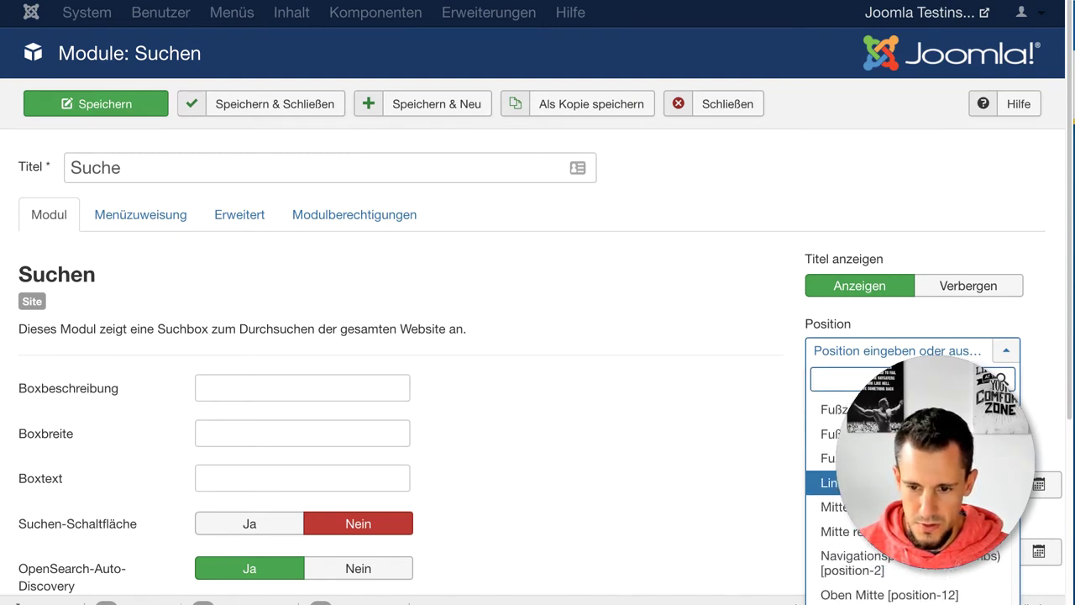
scroll(840, 504, "up", 3)
type("-7")
key("Down")
key("Return")
left_click(86, 106)
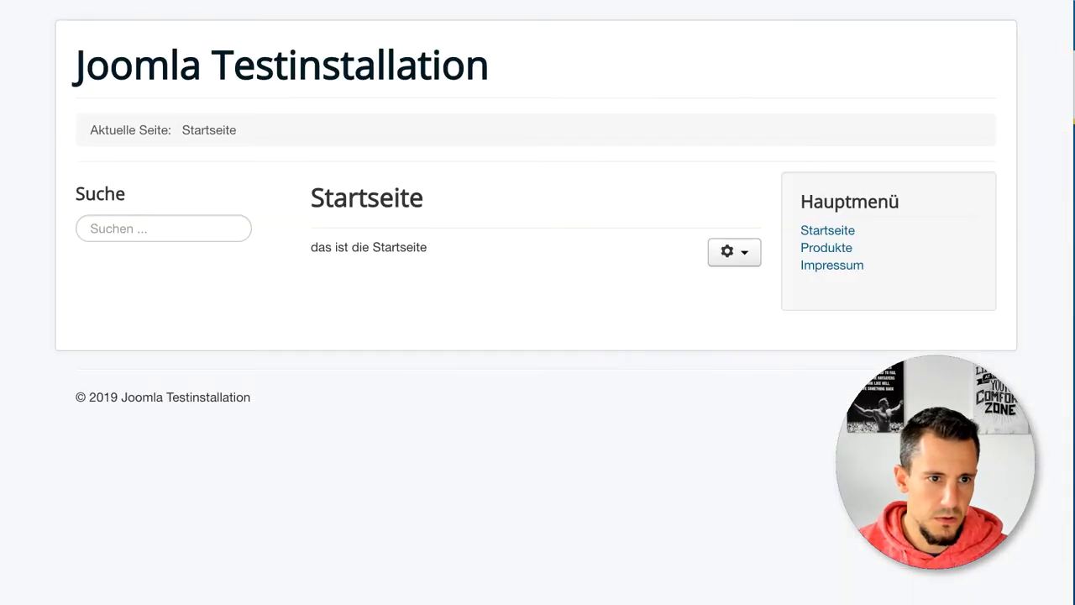
Step: Reload the frontend, search for 'test' in the sidebar box, and close the module editor
key("F5")
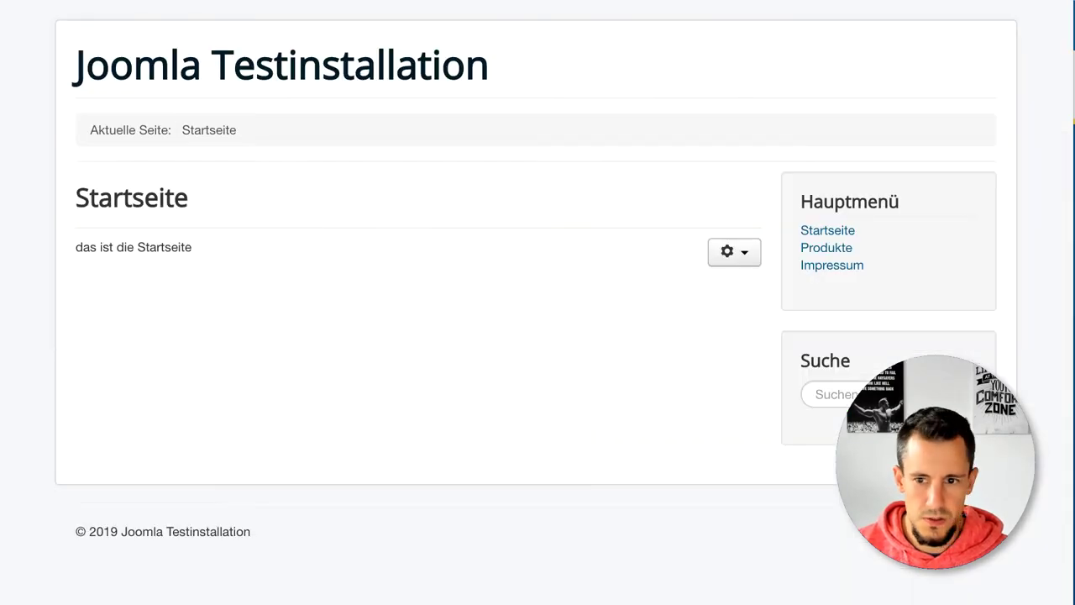
left_click(832, 393)
type("test")
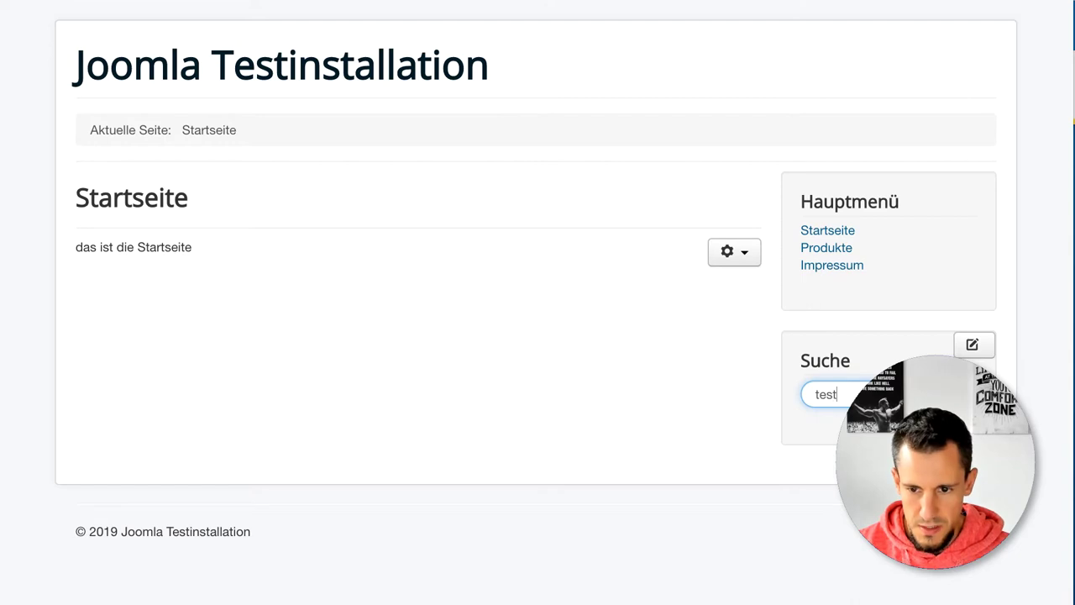
key("Return")
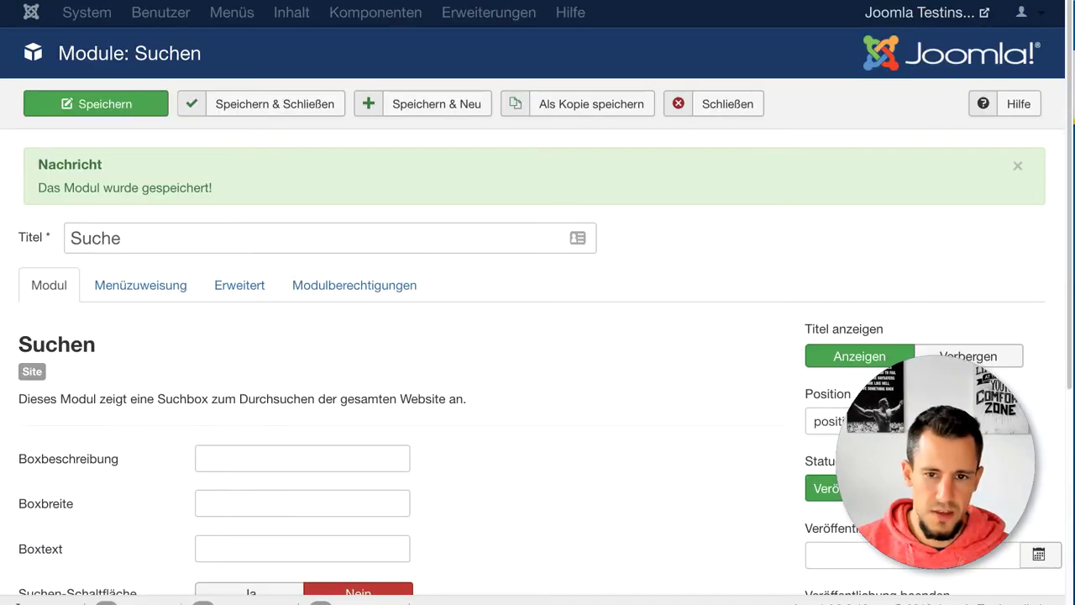
left_click(712, 104)
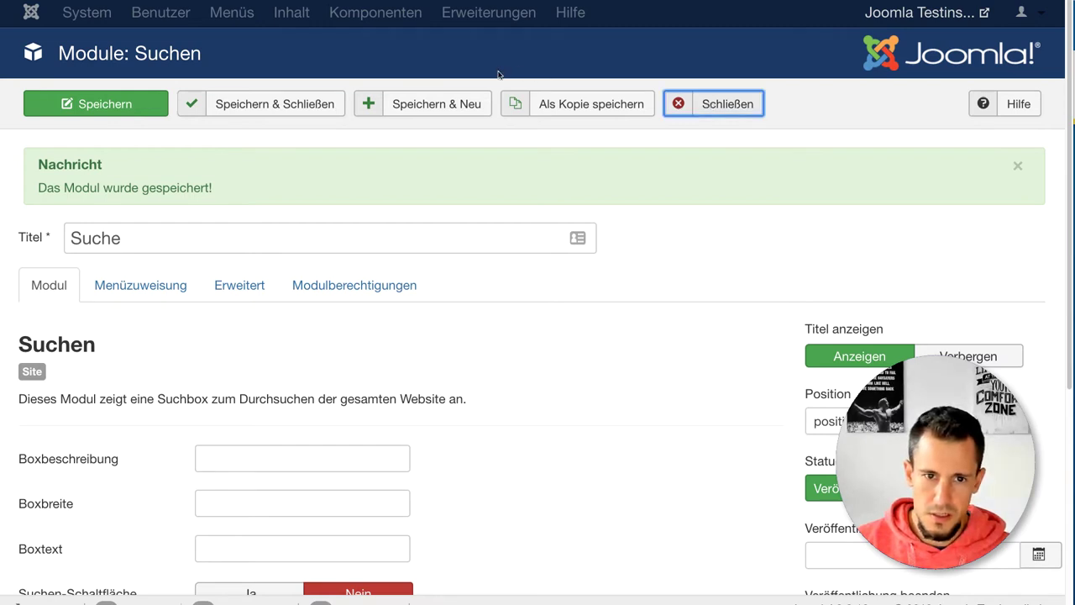
Step: Open the search term analysis page and review the agenda slide lines on Joomla Suchstatistik
left_click(431, 13)
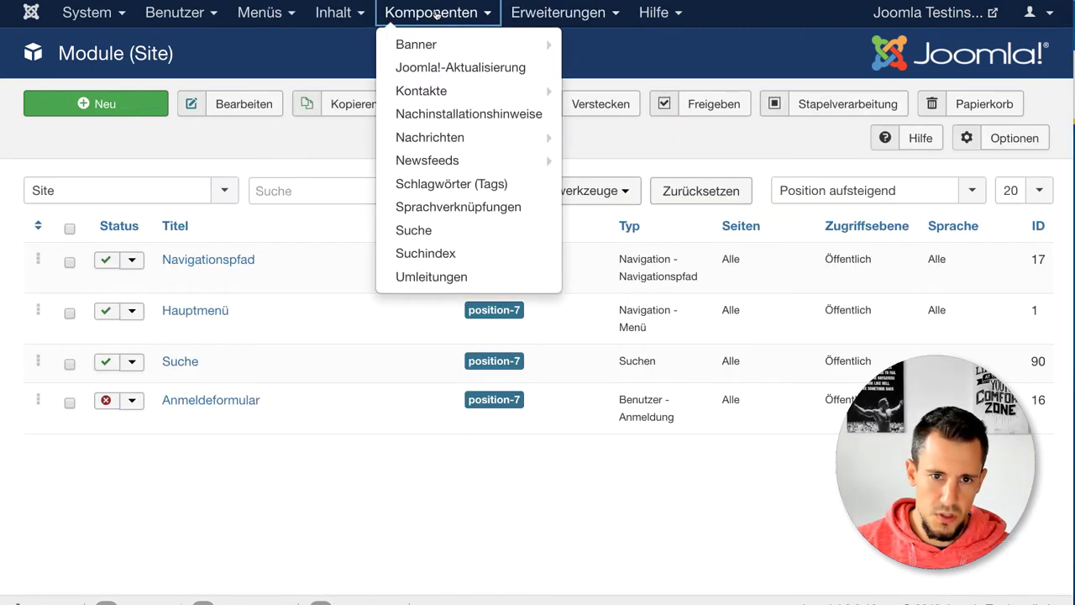
left_click(420, 231)
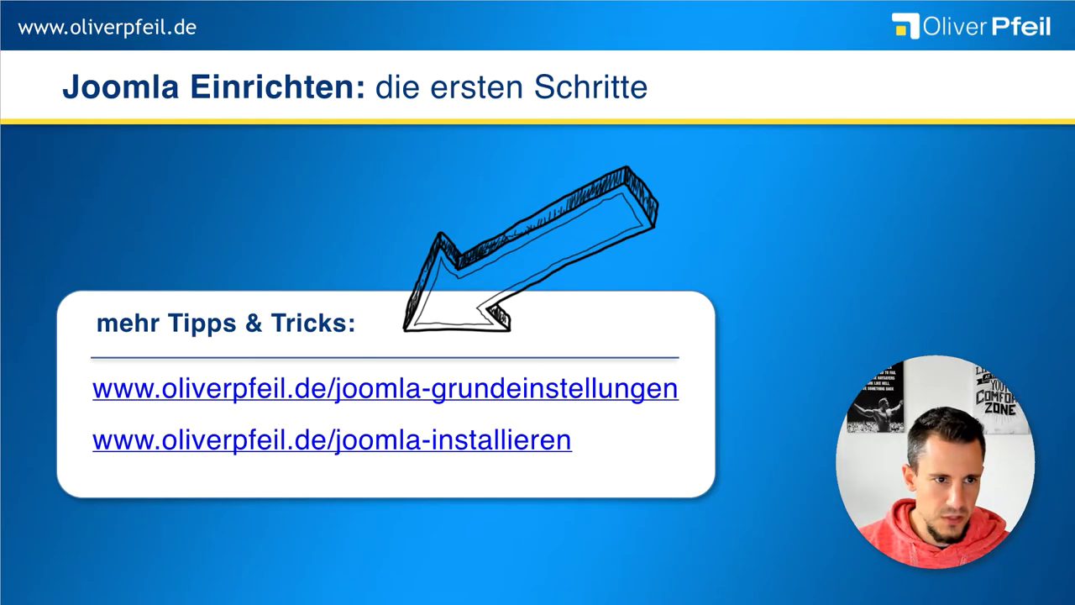
left_click(493, 283)
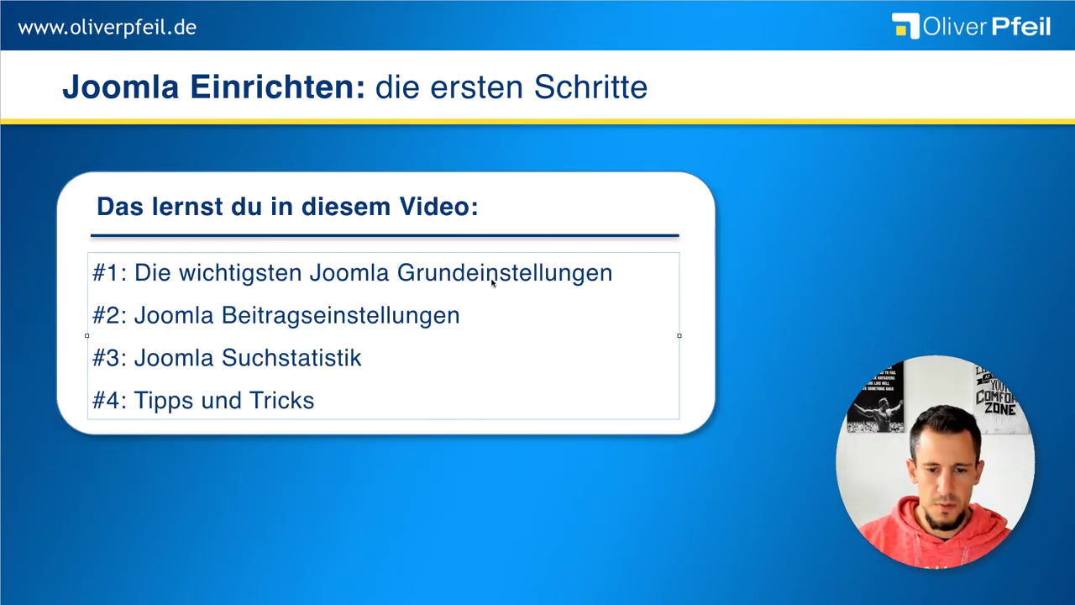
triple_click(492, 280)
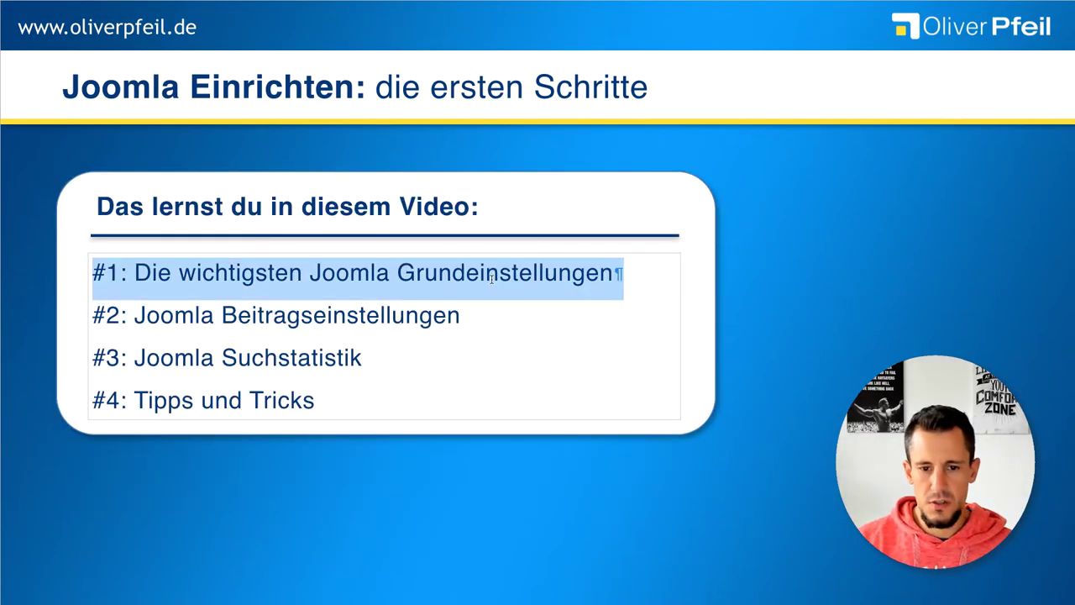
left_click(362, 316)
triple_click(363, 316)
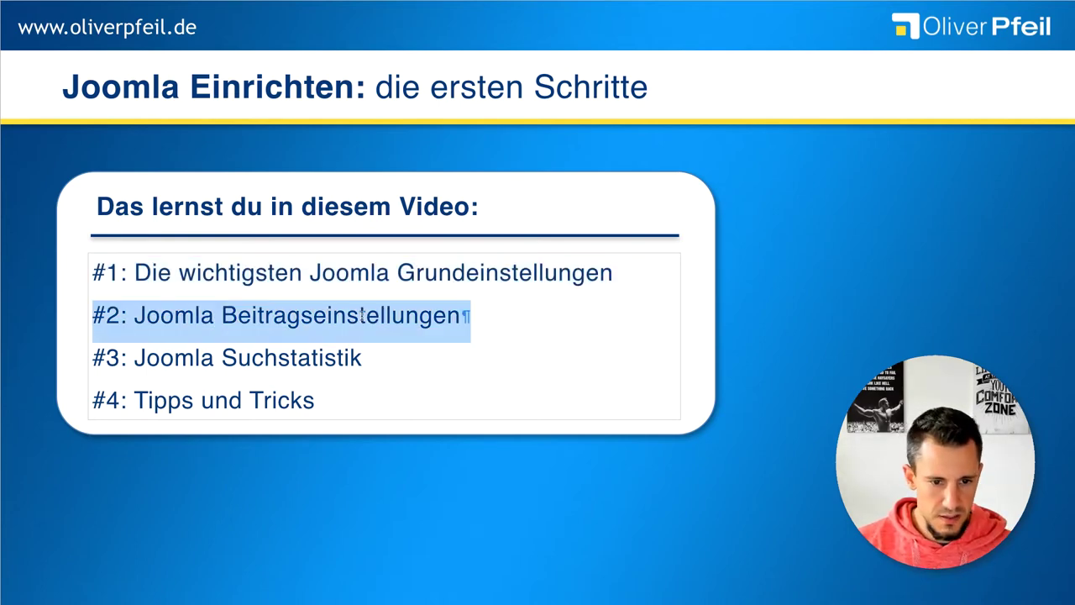
triple_click(306, 358)
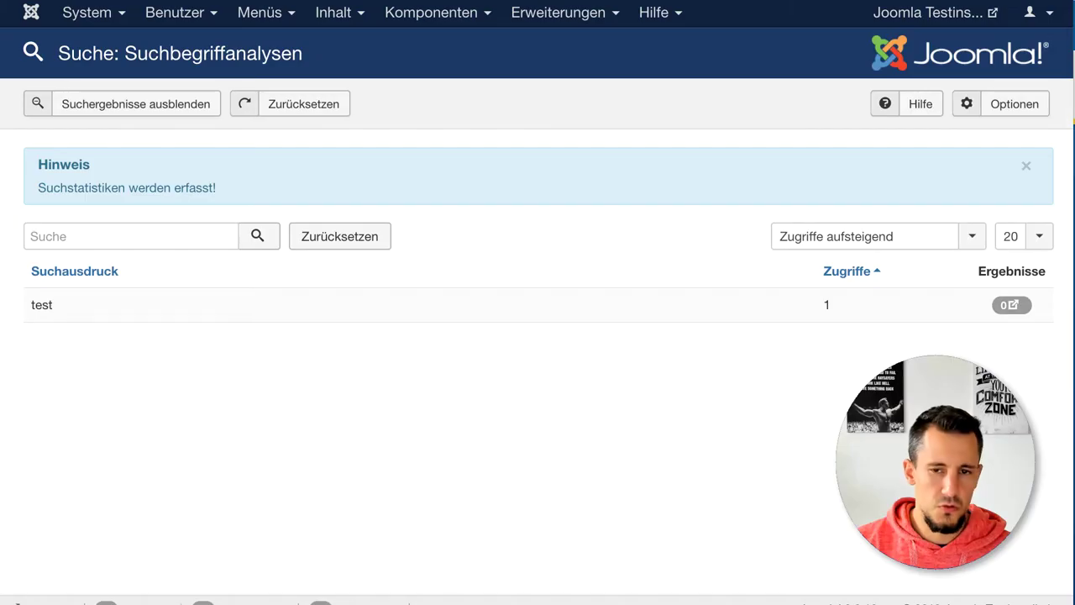
left_click(328, 14)
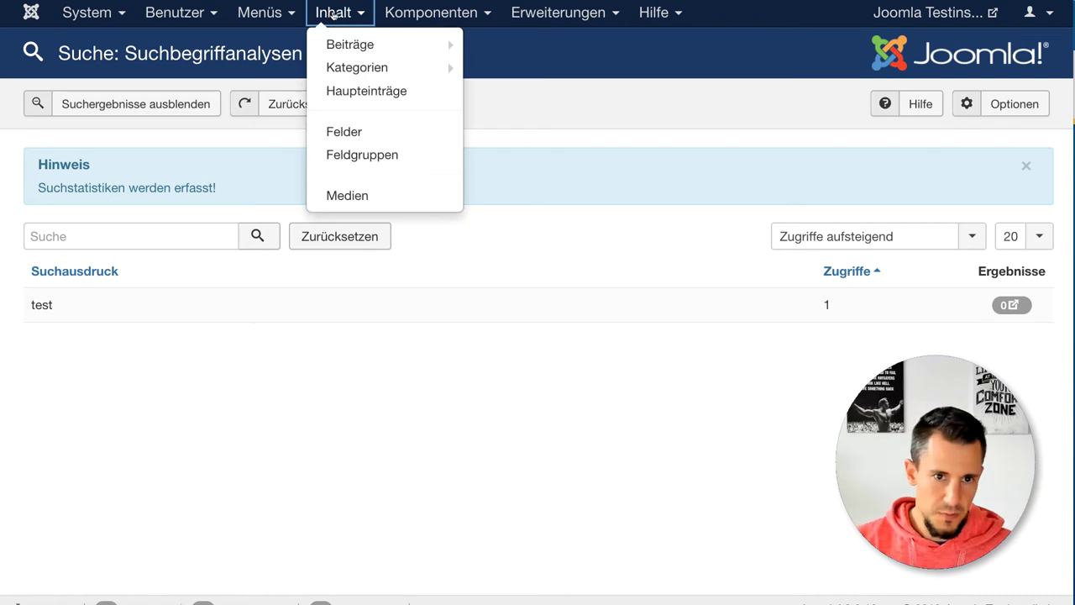